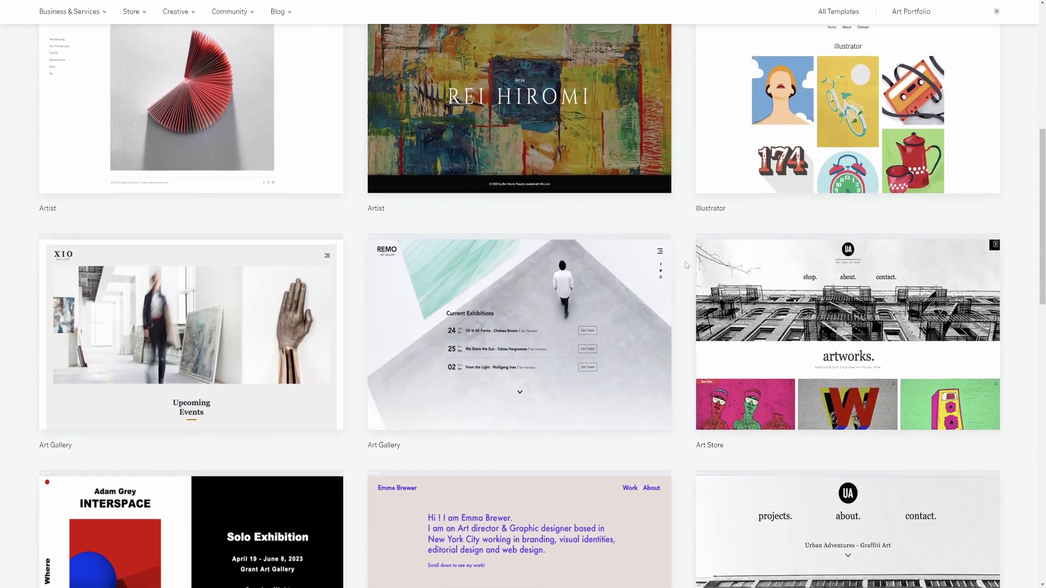
Scroll down through the art template gallery.
scroll(678, 306, down, 3)
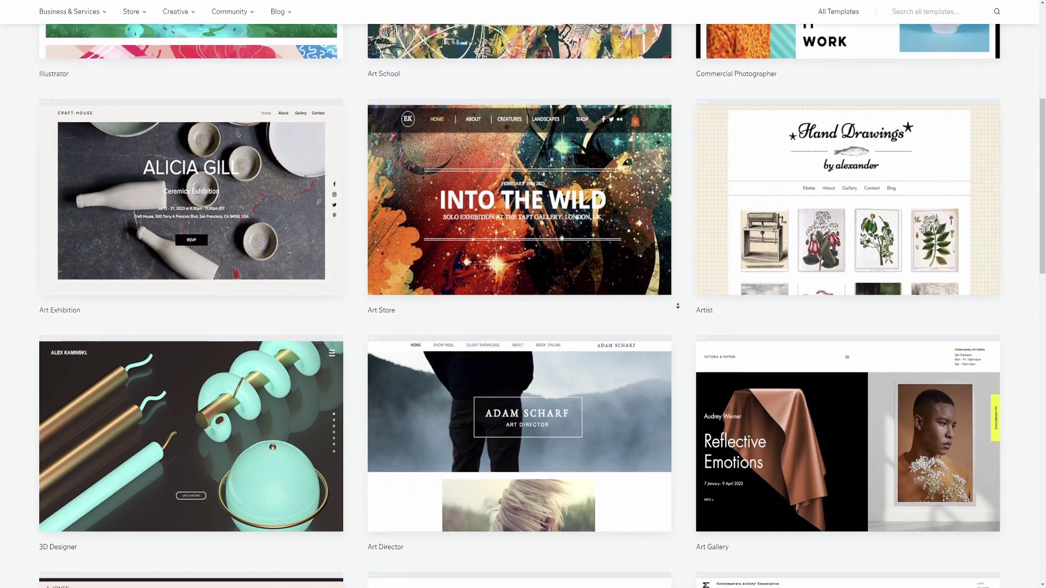
scroll(677, 306, down, 3)
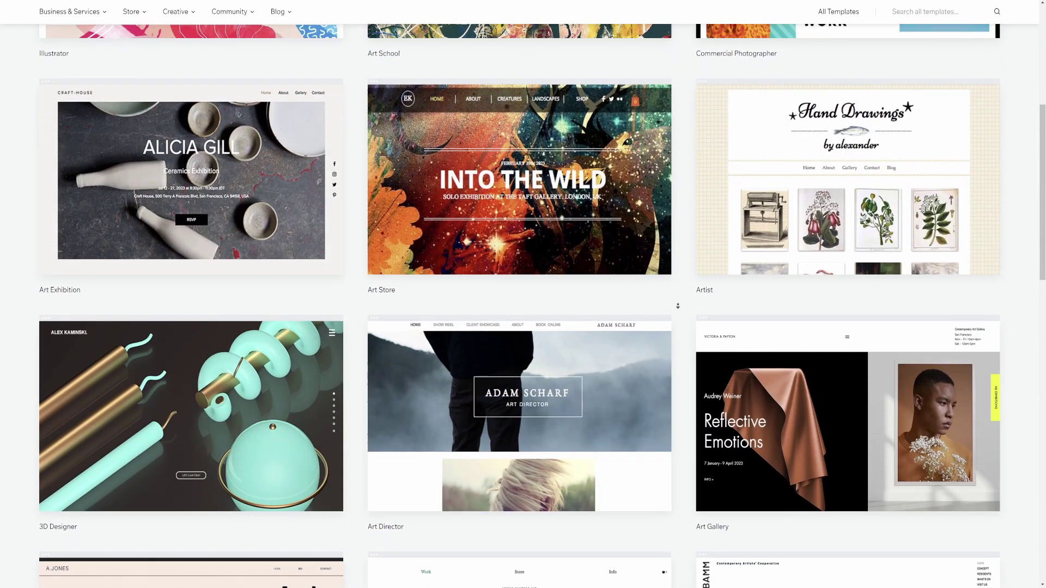
scroll(678, 306, down, 3)
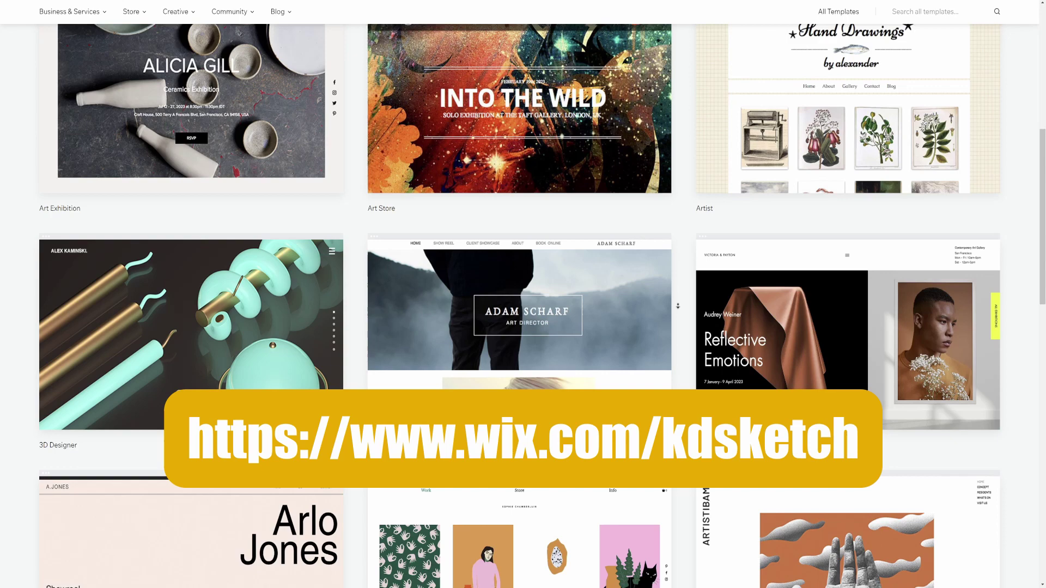
scroll(677, 307, down, 3)
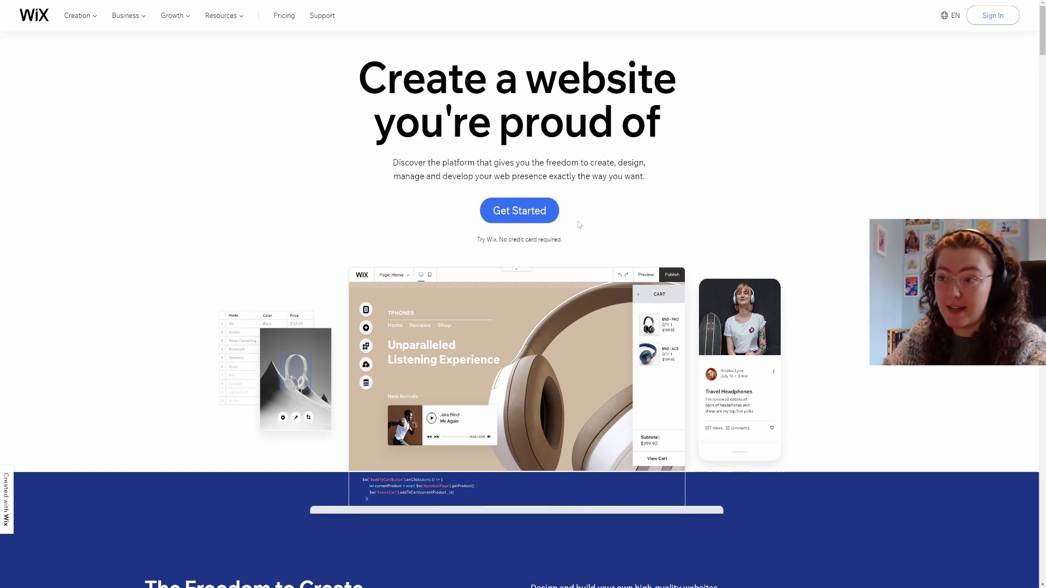
Start a new site from the dashboard, searching 'animator' and choosing Animator Portfolio as the website type.
click(512, 210)
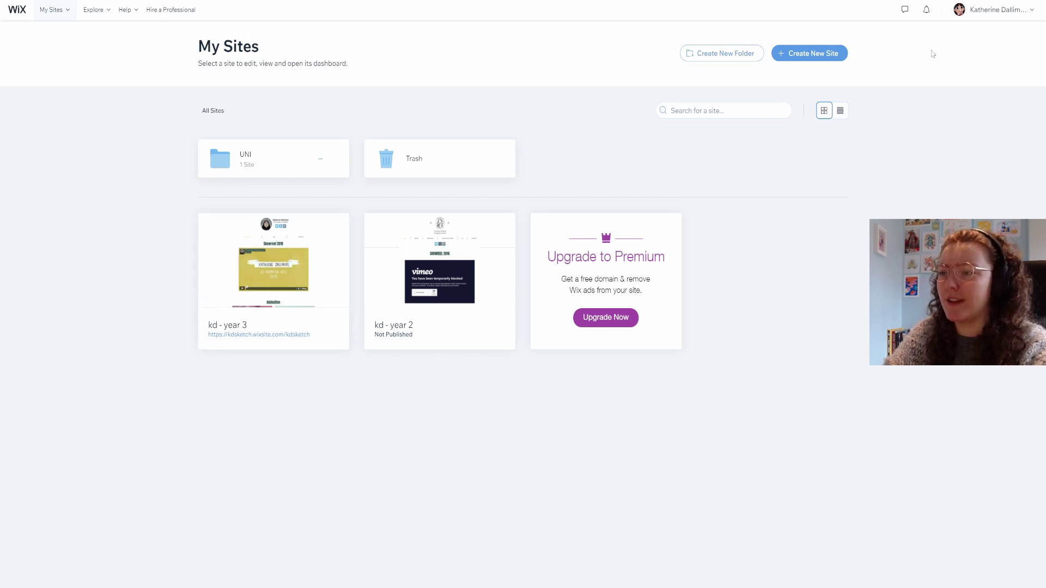
click(824, 54)
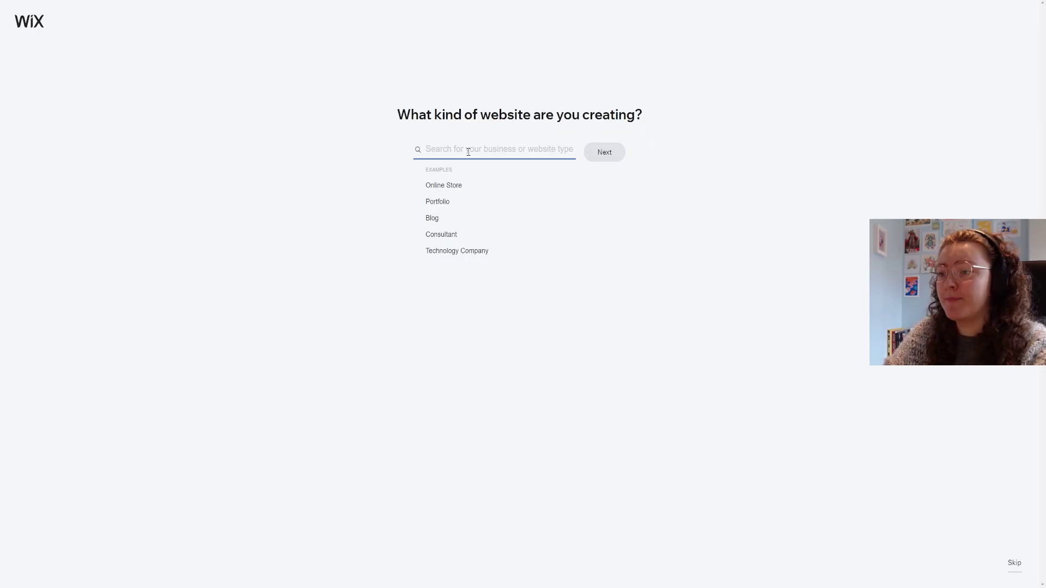
text(animator)
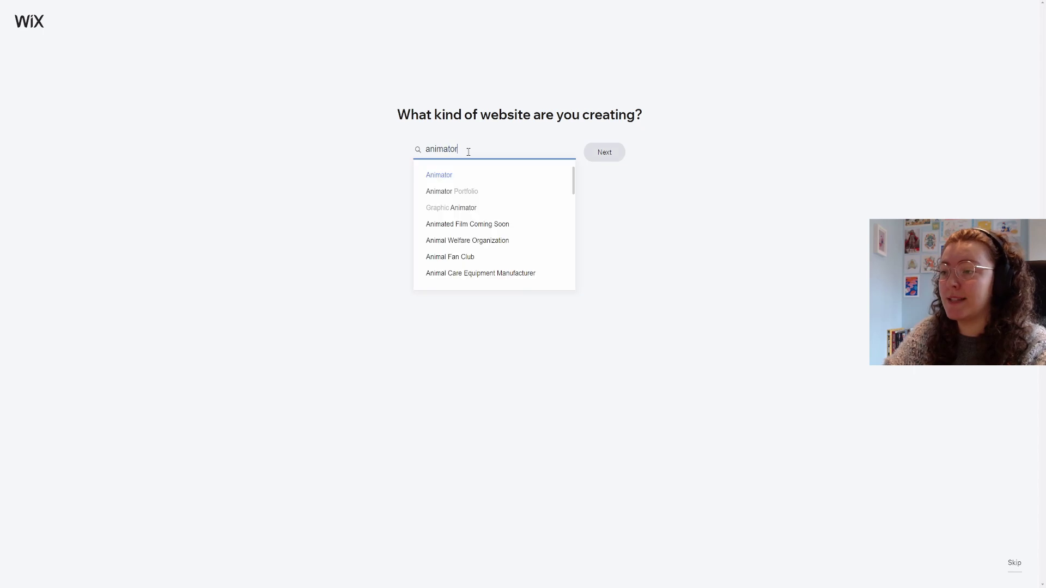
click(469, 196)
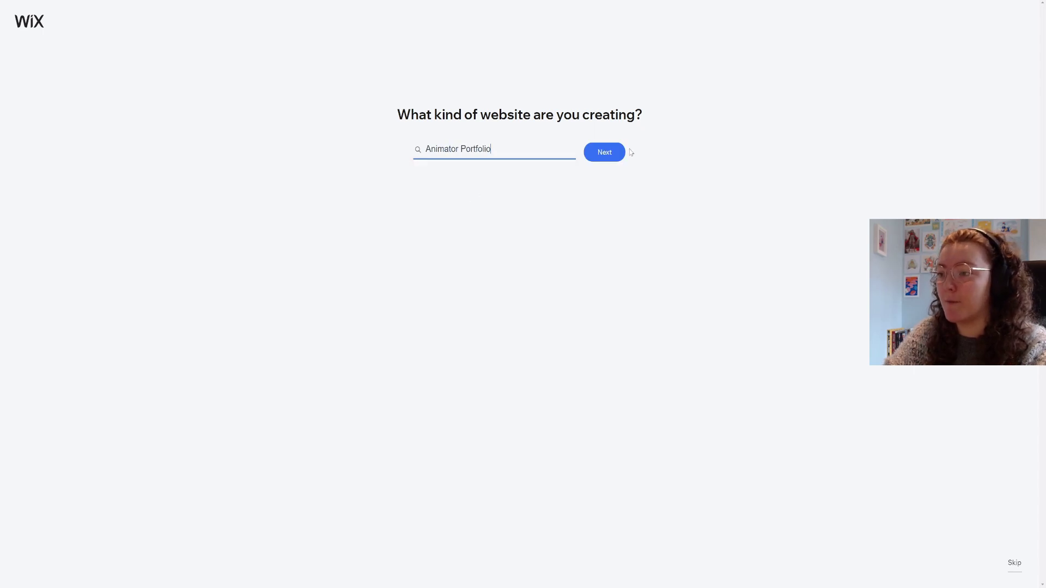
click(606, 162)
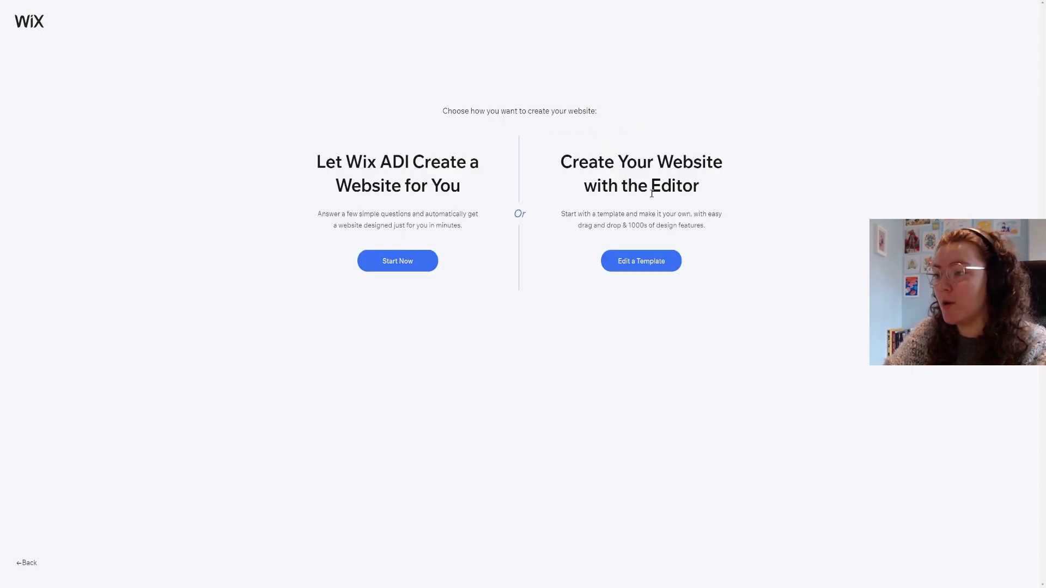
Choose to edit a template, scroll the Animator Portfolio results and preview a template.
click(661, 264)
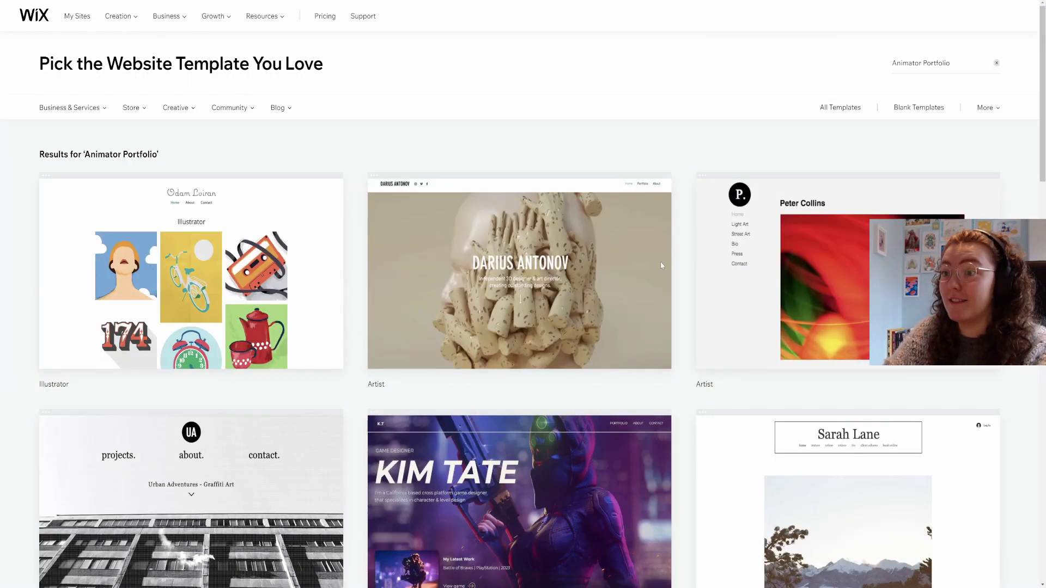
scroll(685, 195, down, 4)
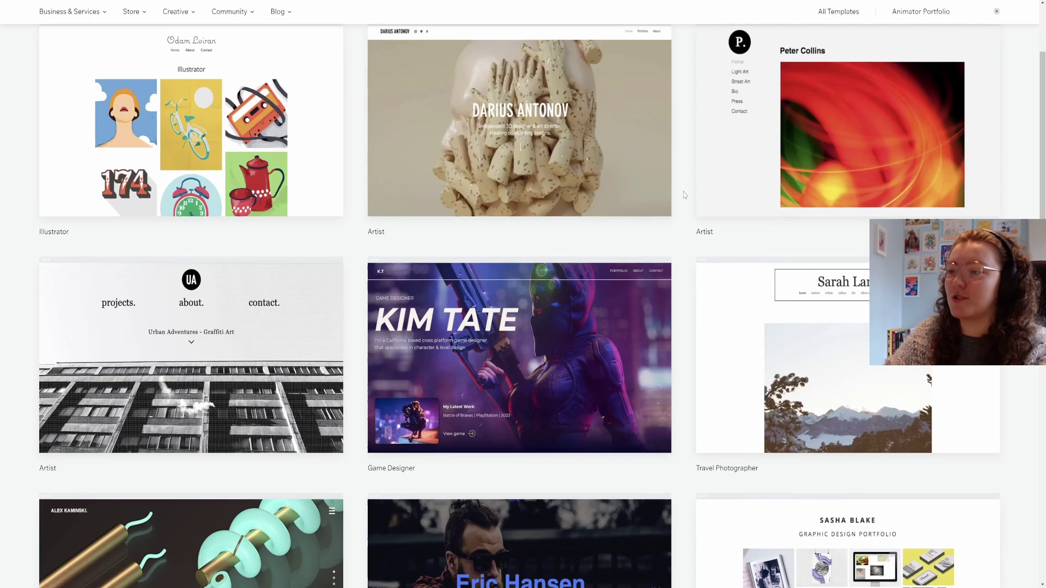
scroll(685, 195, down, 4)
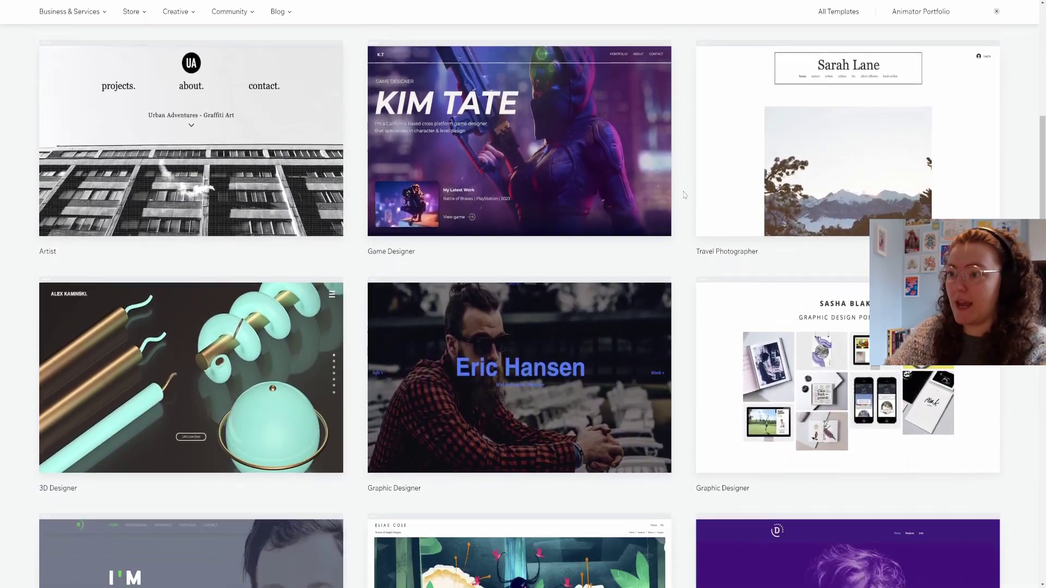
scroll(685, 195, down, 4)
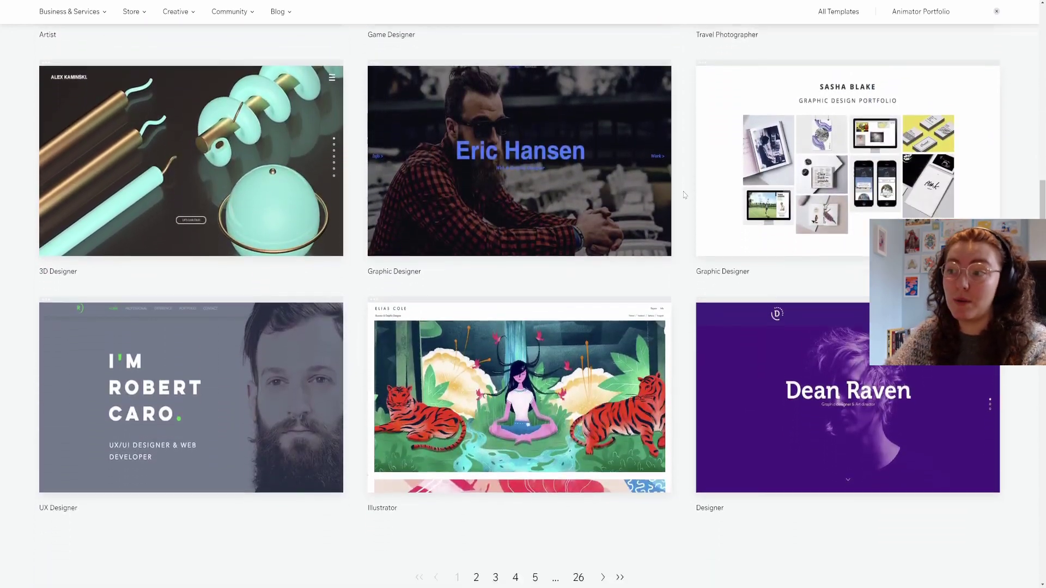
scroll(684, 195, down, 2)
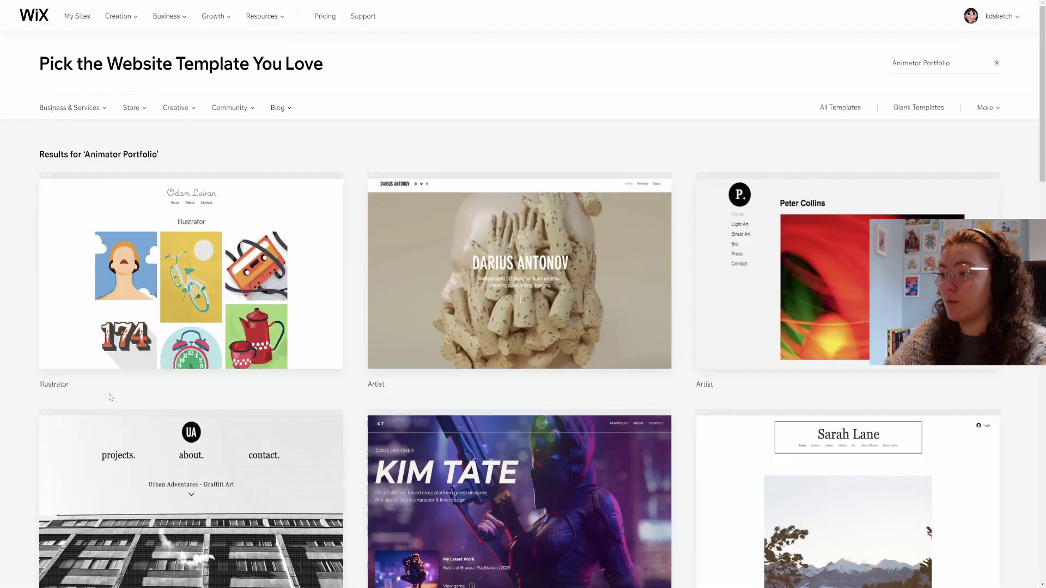
mouse_move(154, 364)
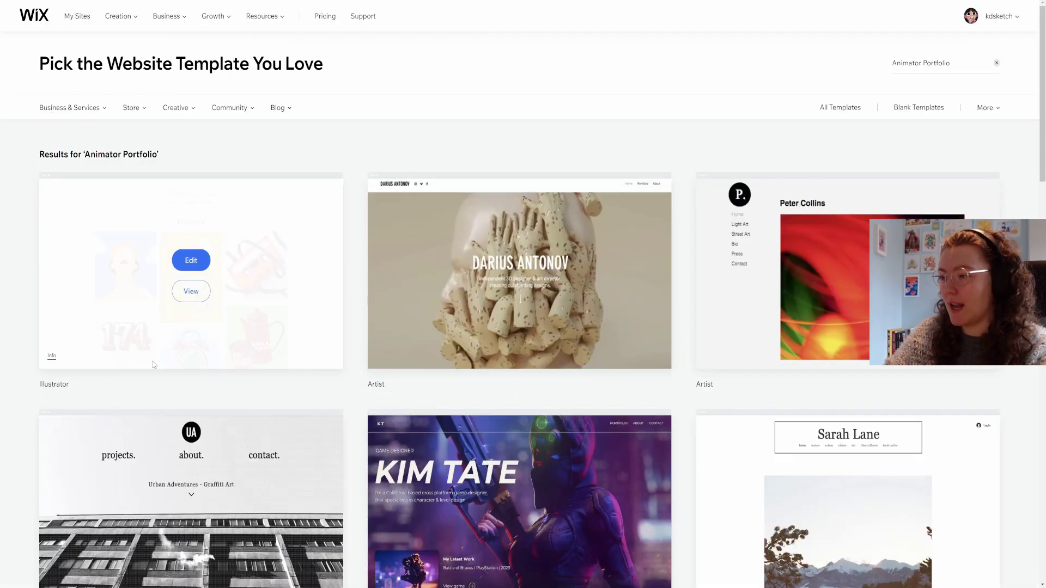
click(198, 293)
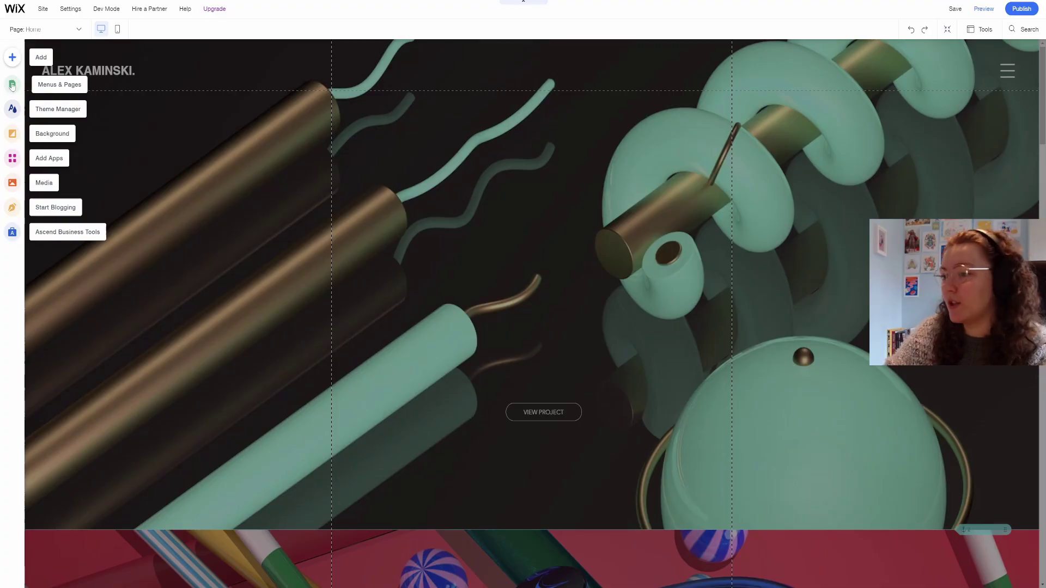
Browse project pages 1, 2 (The Candy Shop) and 3 from the site pages list.
click(12, 85)
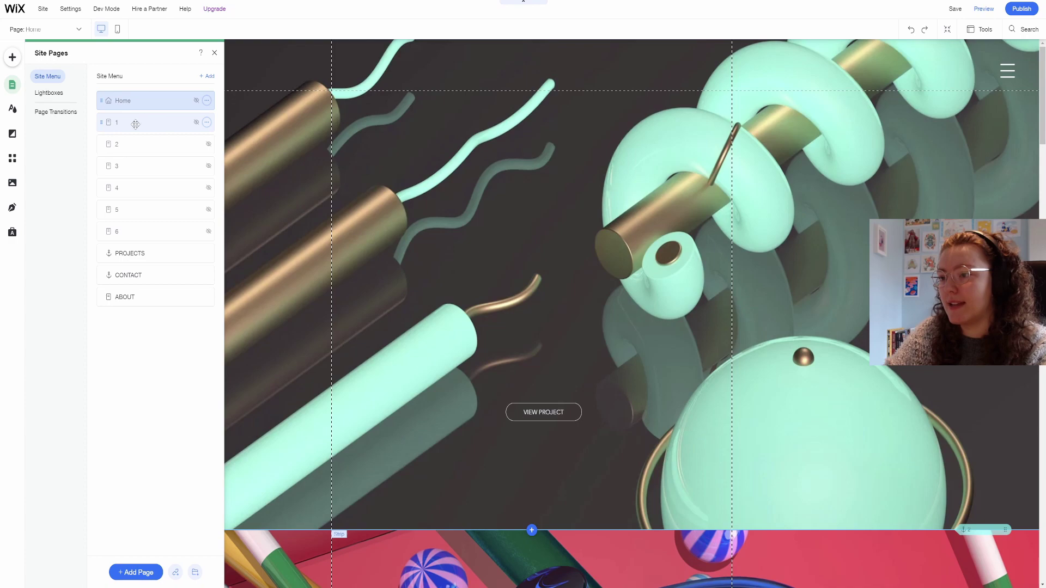
click(136, 125)
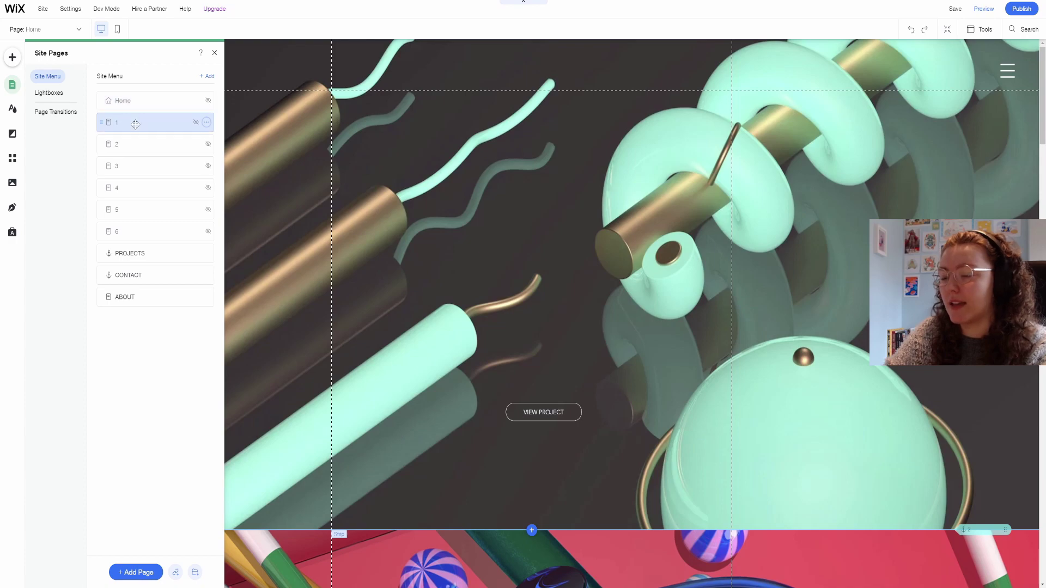
scroll(430, 318, down, 4)
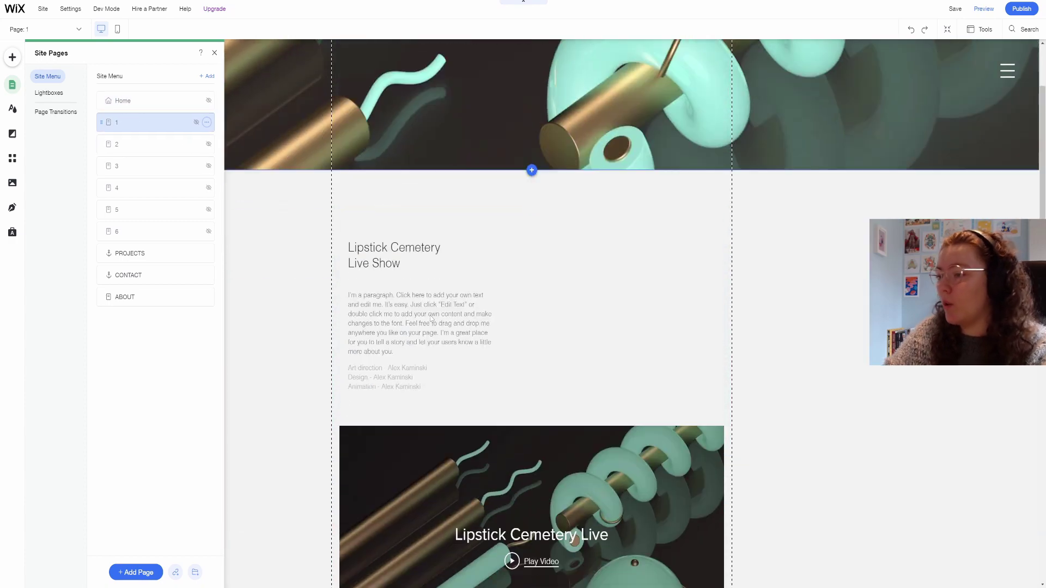
scroll(429, 315, down, 10)
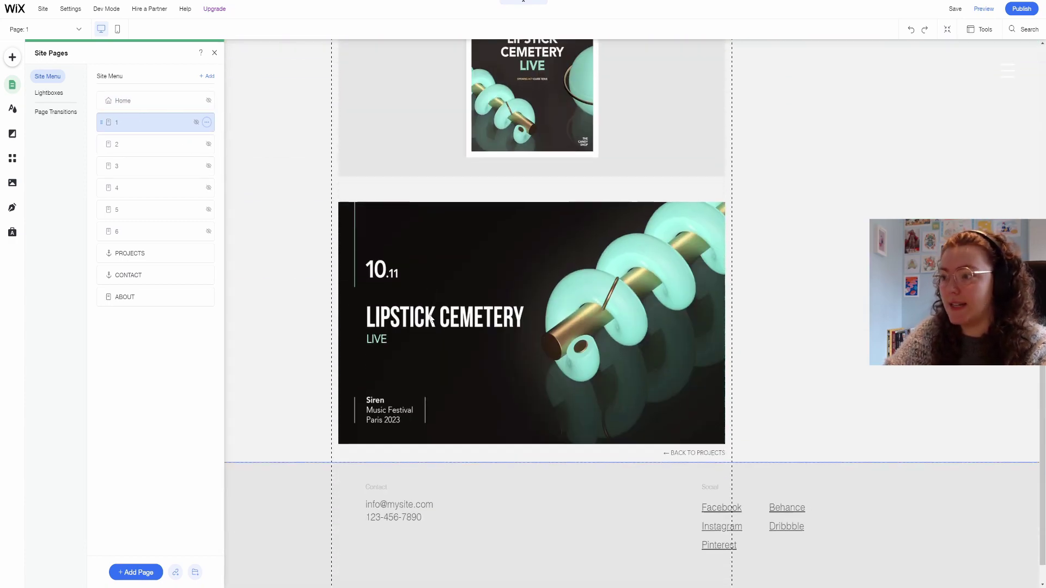
scroll(429, 315, up, 15)
click(169, 150)
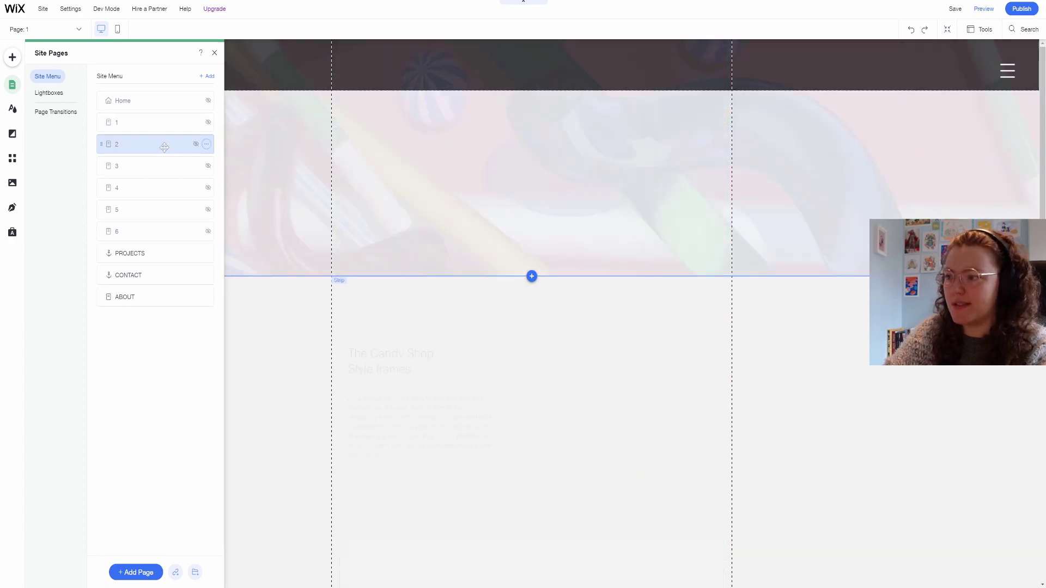
scroll(282, 248, down, 16)
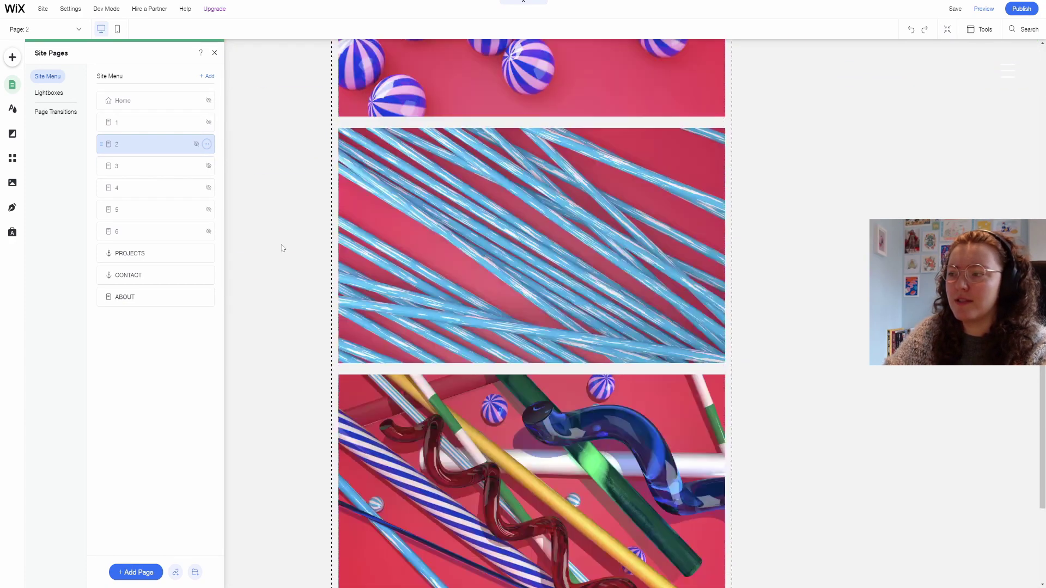
click(111, 162)
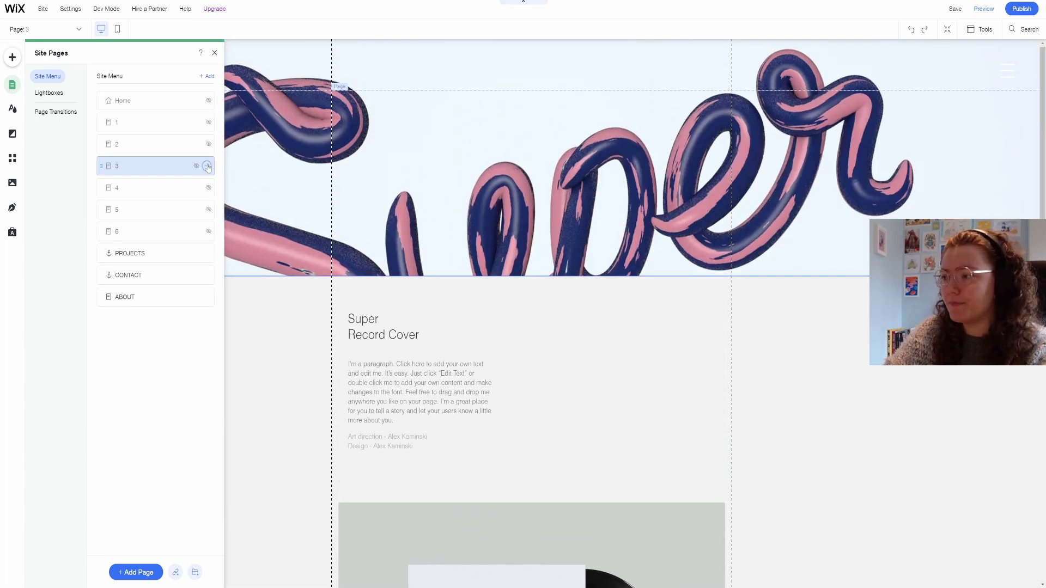
Duplicate page 3, delete its copy, move page 5 above page 4, and open Home.
click(207, 166)
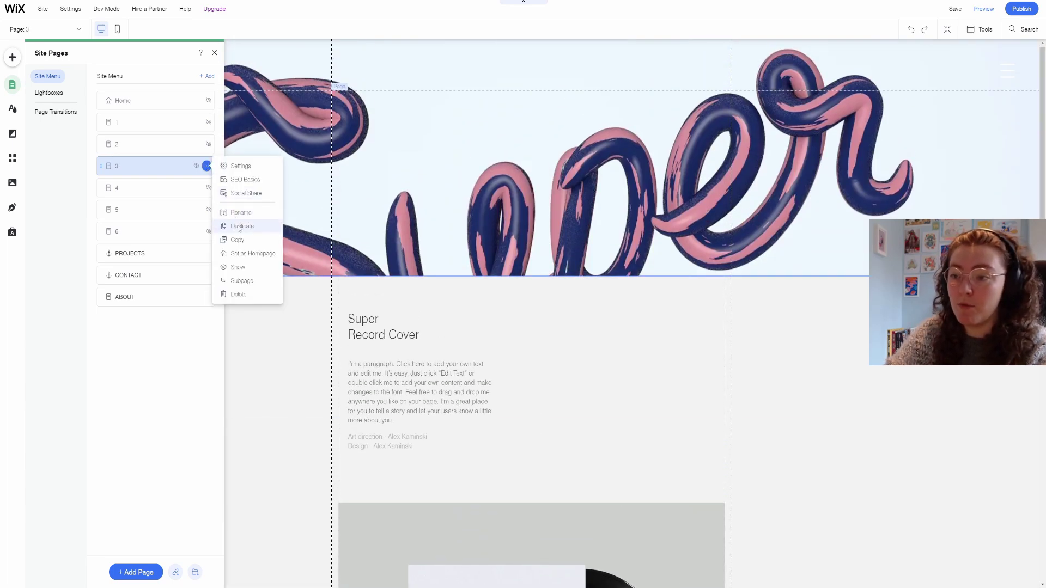
click(239, 227)
click(207, 188)
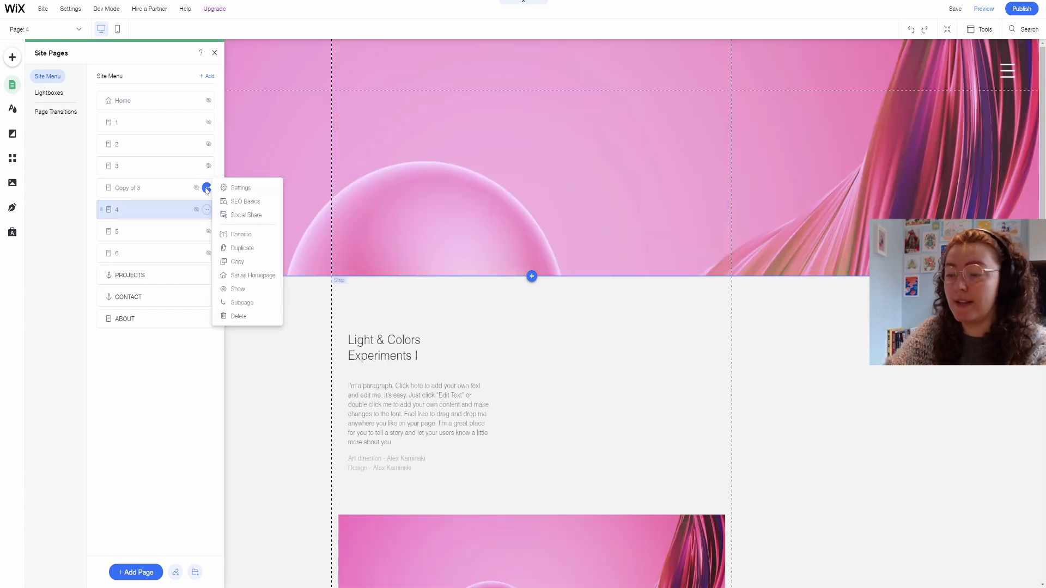
click(239, 317)
click(616, 331)
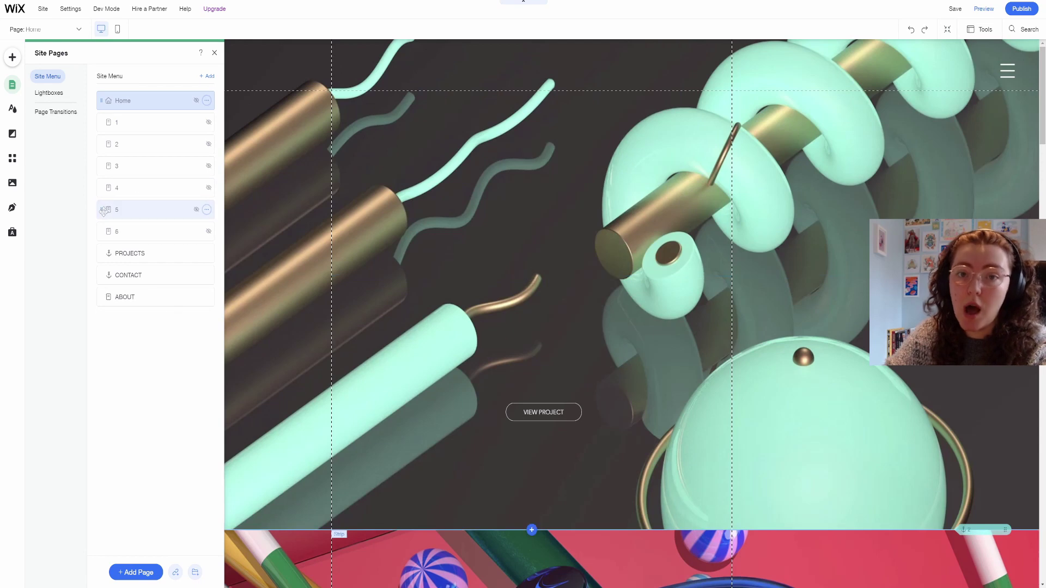
drag(104, 209, 98, 135)
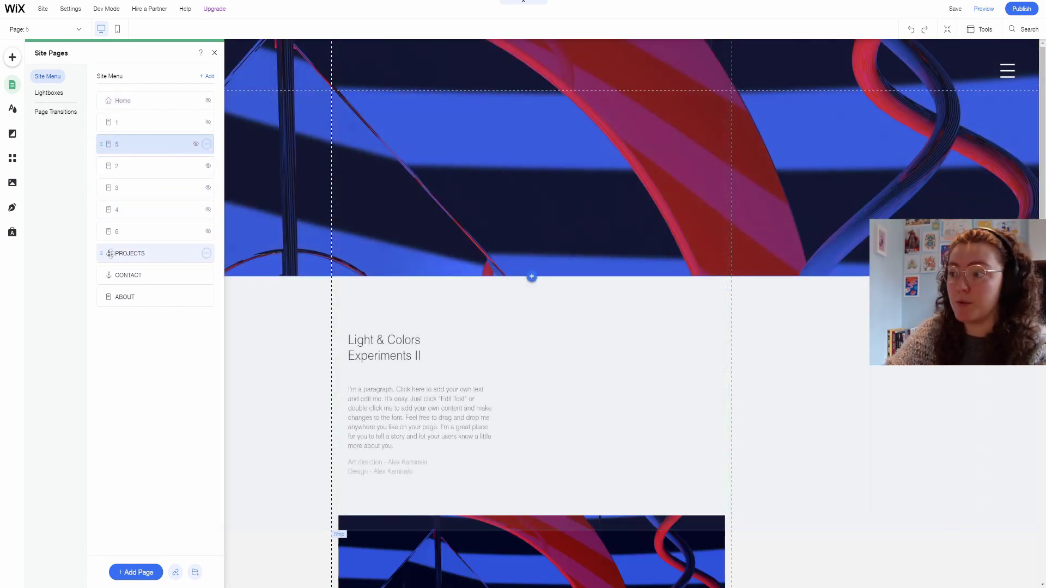
click(146, 101)
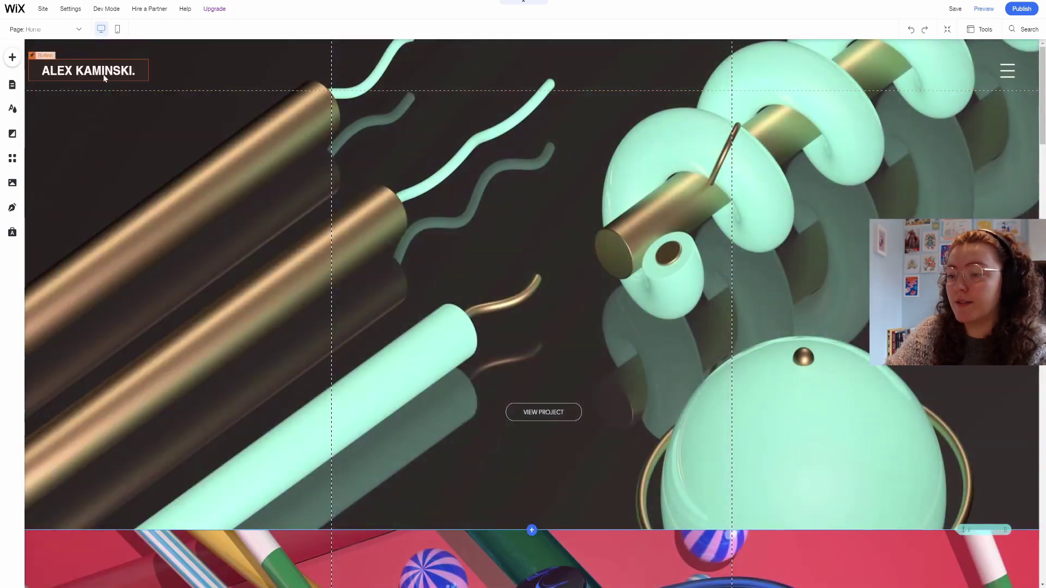
Change the ALEX KAMINSKI title text to KDSKETCH.
click(104, 73)
click(103, 72)
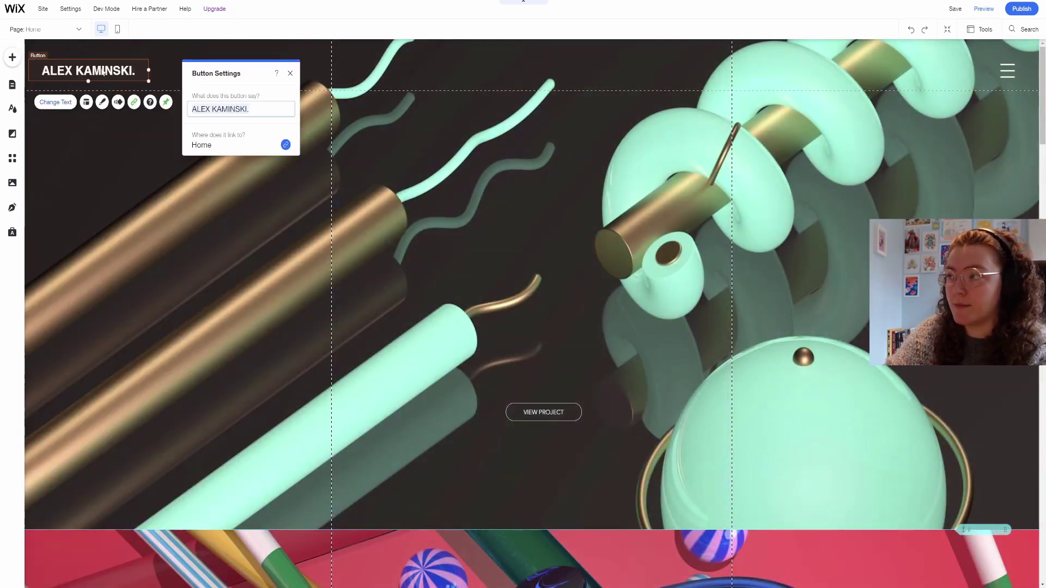
text(KDSKET)
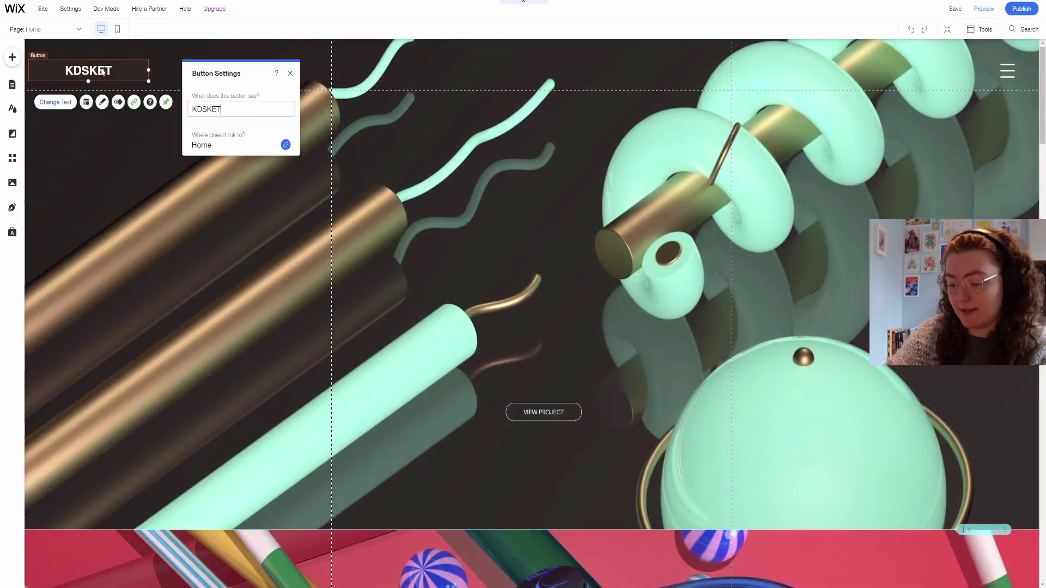
text(CH)
click(1007, 70)
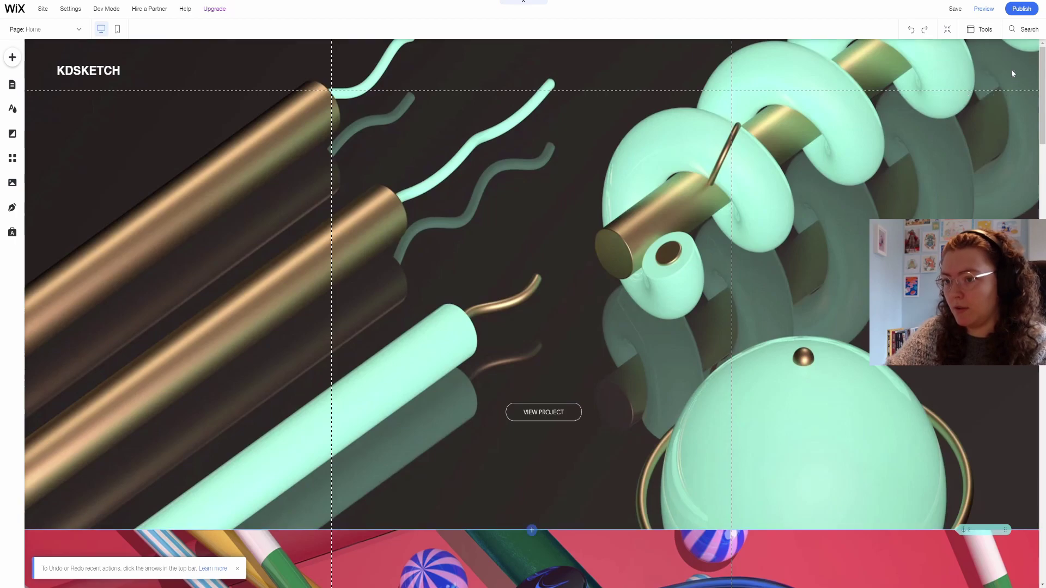
Replace the hero strip's video background with a solid light blue colour.
click(521, 261)
scroll(521, 265, down, 5)
scroll(521, 270, down, 5)
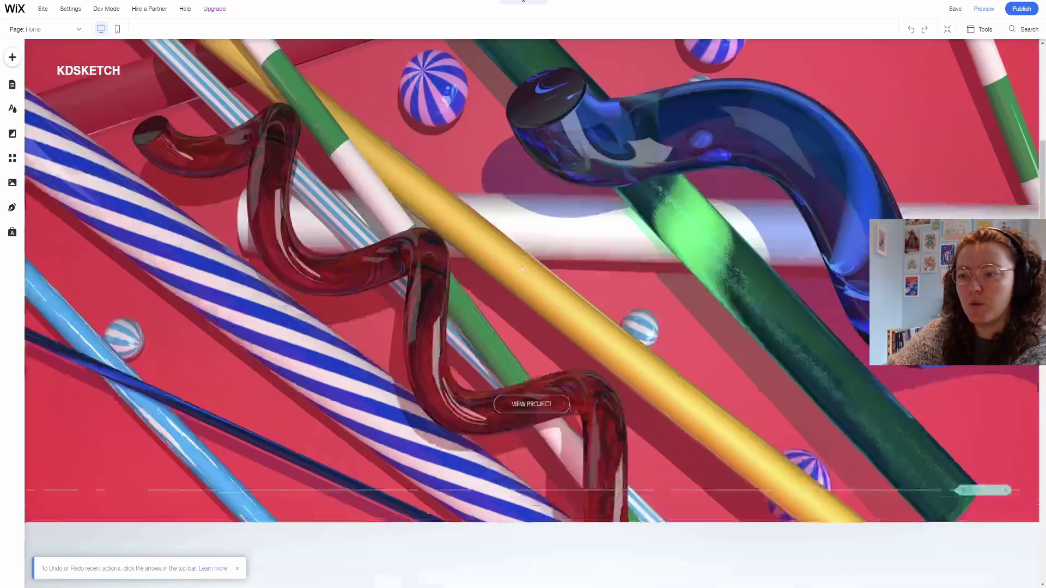
scroll(432, 466, up, 6)
scroll(432, 466, up, 4)
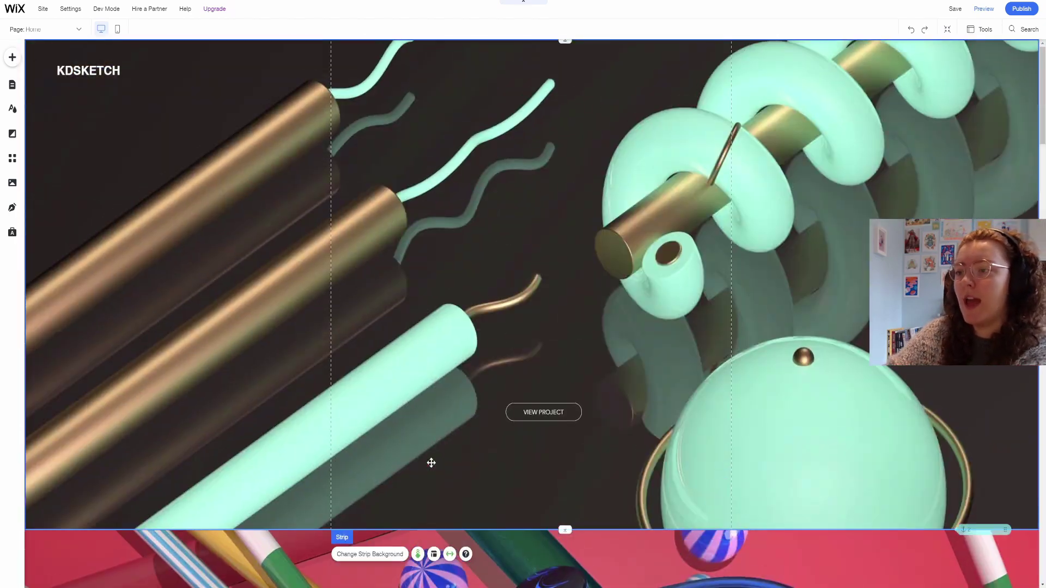
click(513, 201)
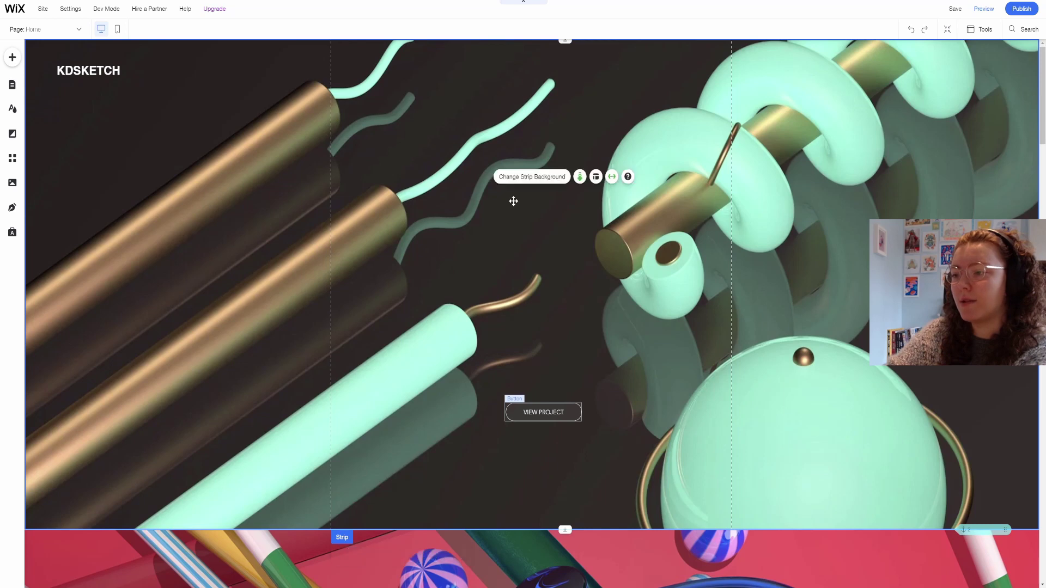
click(528, 177)
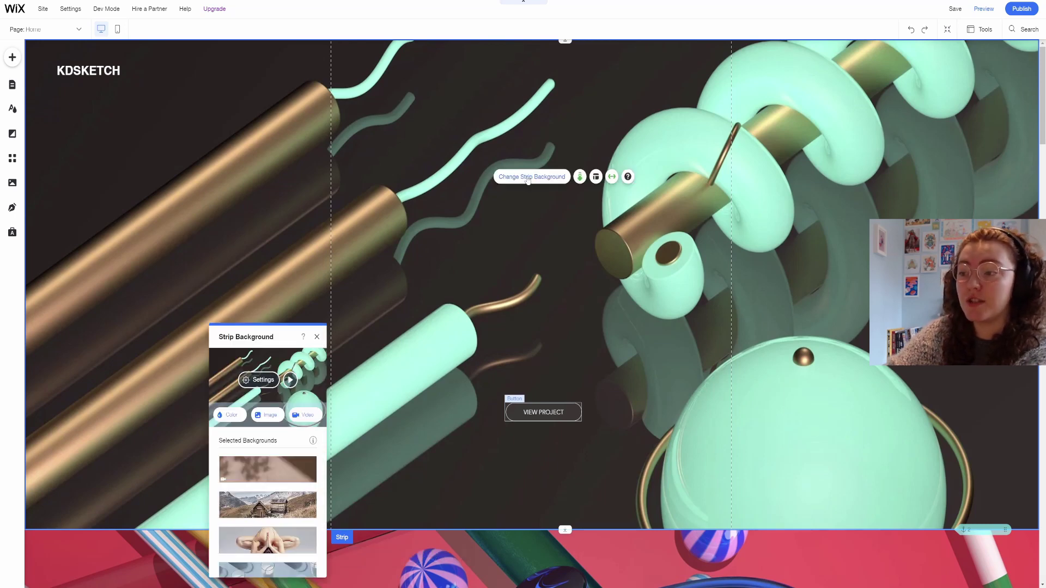
click(228, 419)
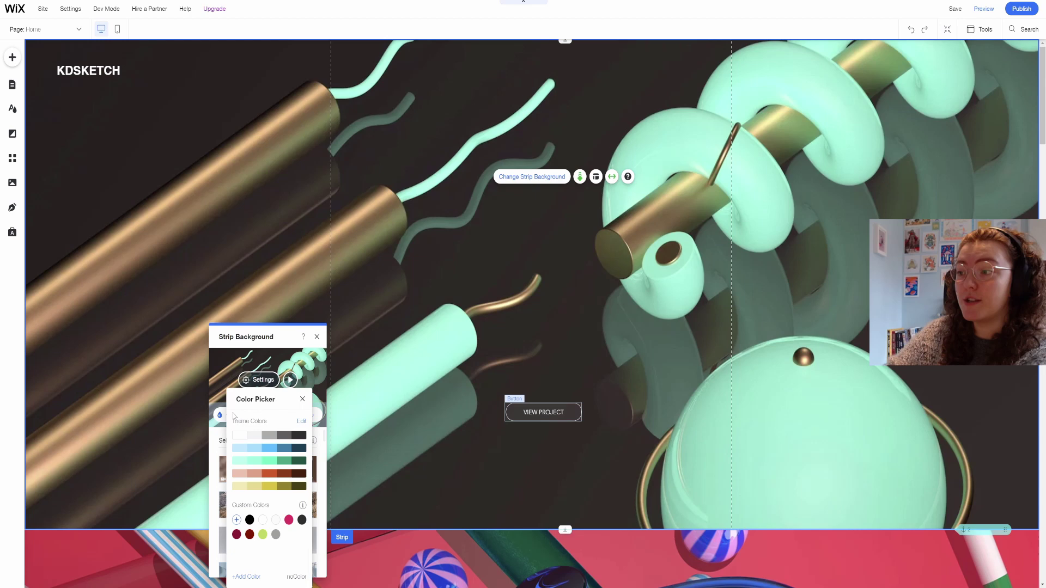
click(273, 449)
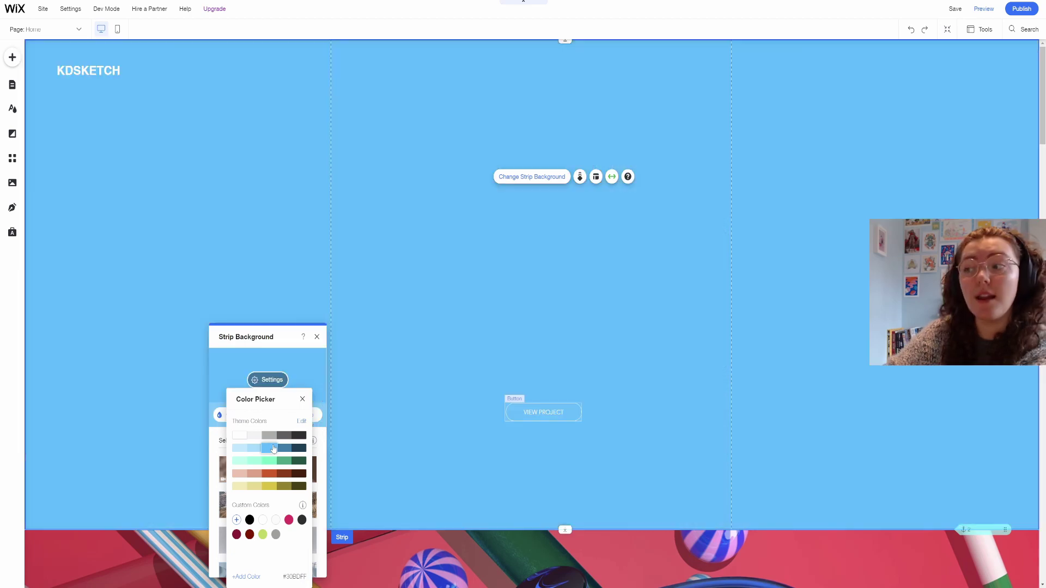
click(286, 351)
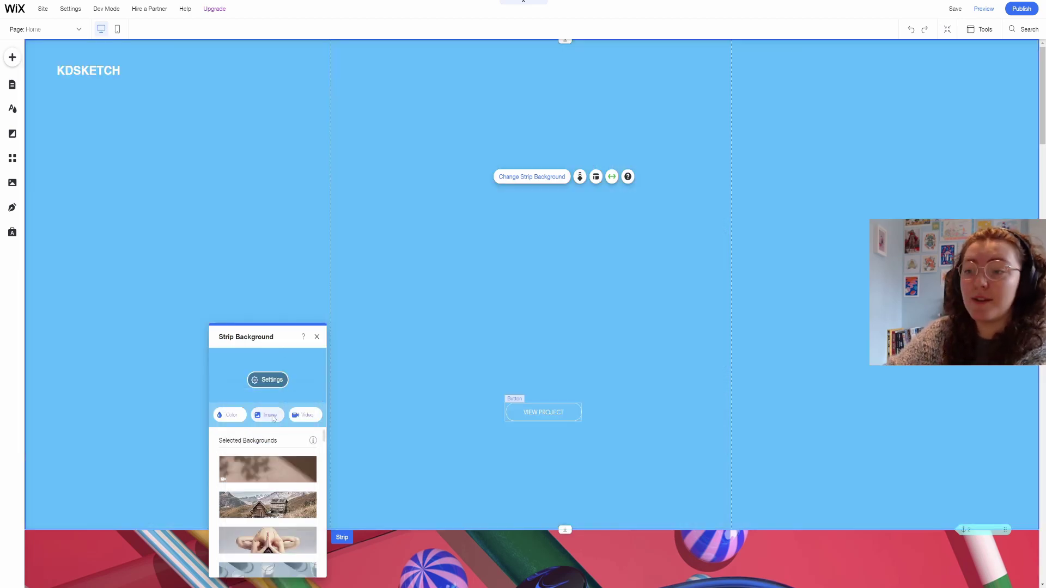
Browse the site's uploaded files for a strip image, then add a blank strip below the header.
click(270, 416)
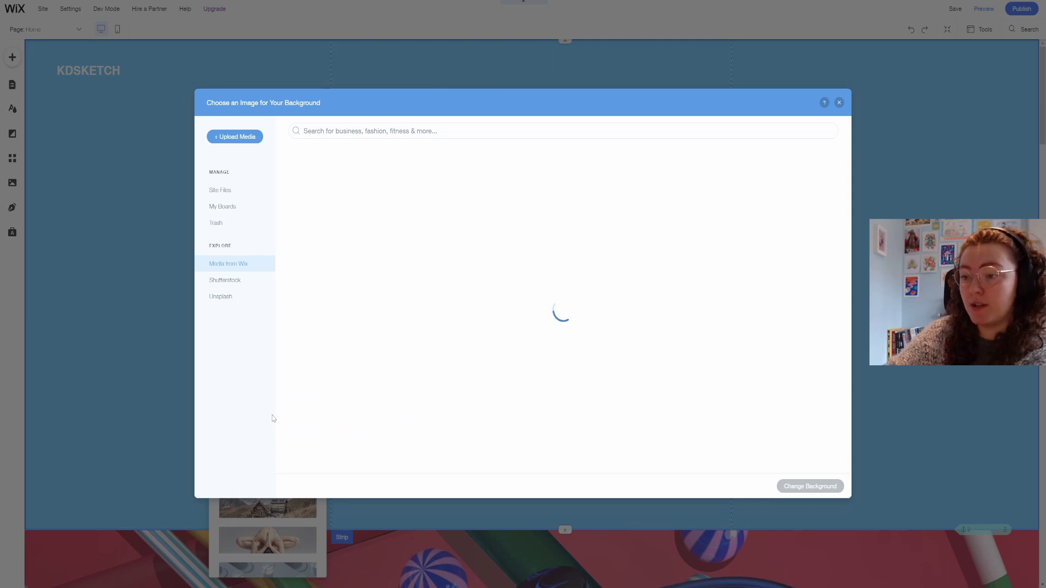
click(228, 191)
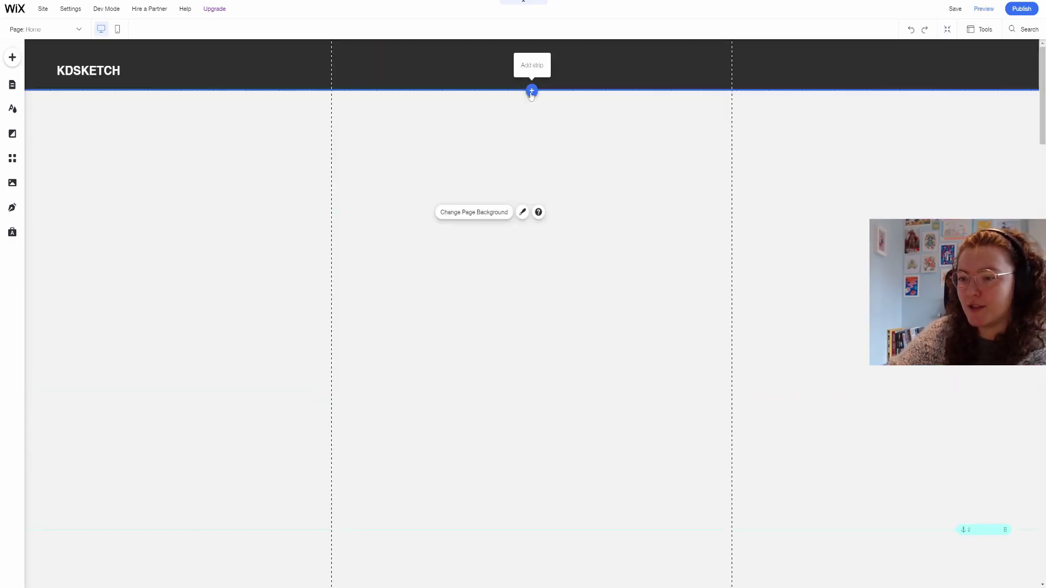
click(531, 92)
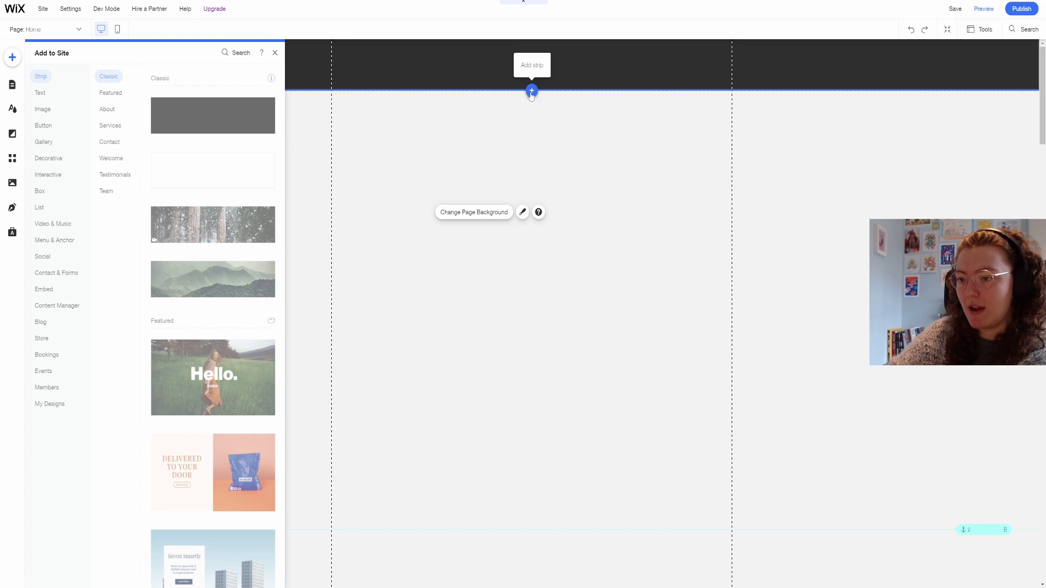
click(204, 174)
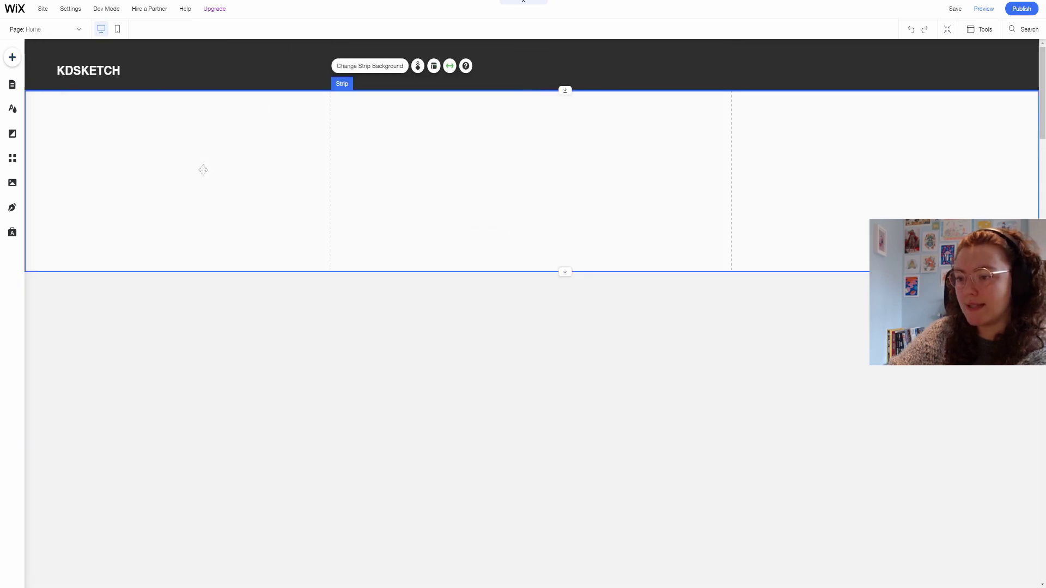
Set the new strip's background to the Portal folder's glitch lofi.gif, renamed kdsketch portal animation.gif.
click(385, 66)
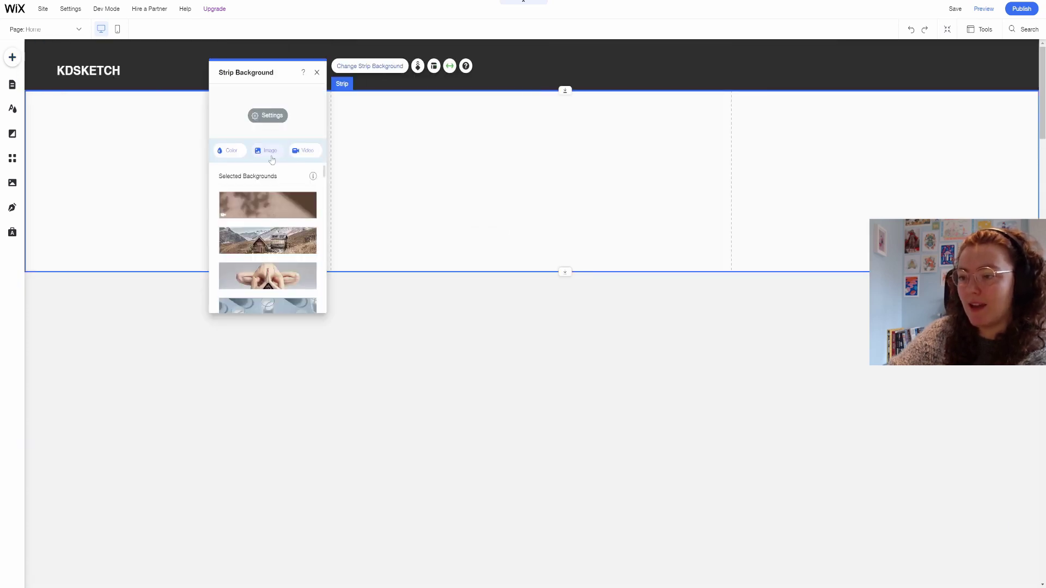
click(269, 152)
click(227, 191)
double_click(411, 231)
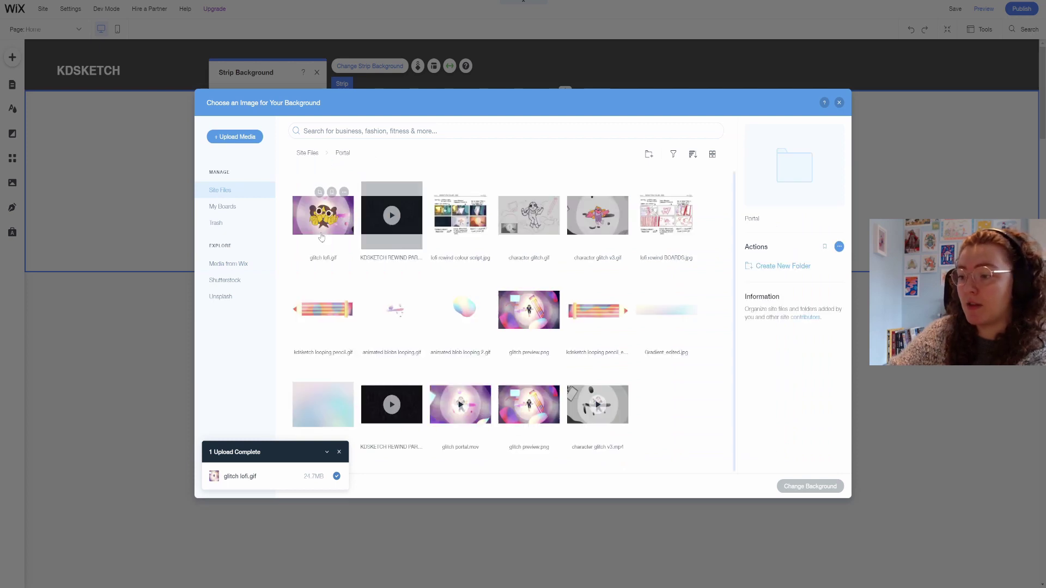
click(323, 215)
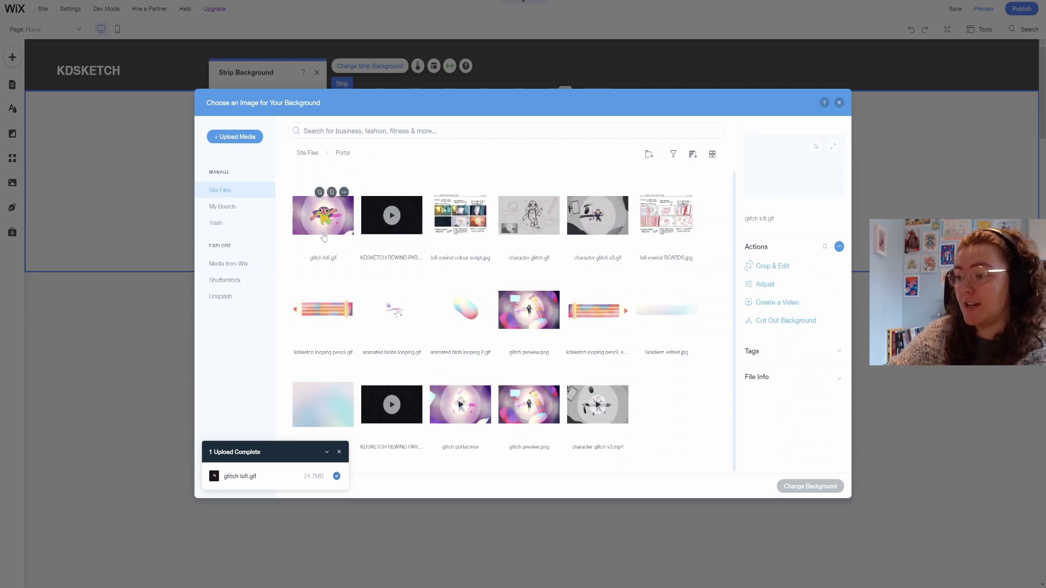
click(777, 352)
click(784, 217)
text(kdske)
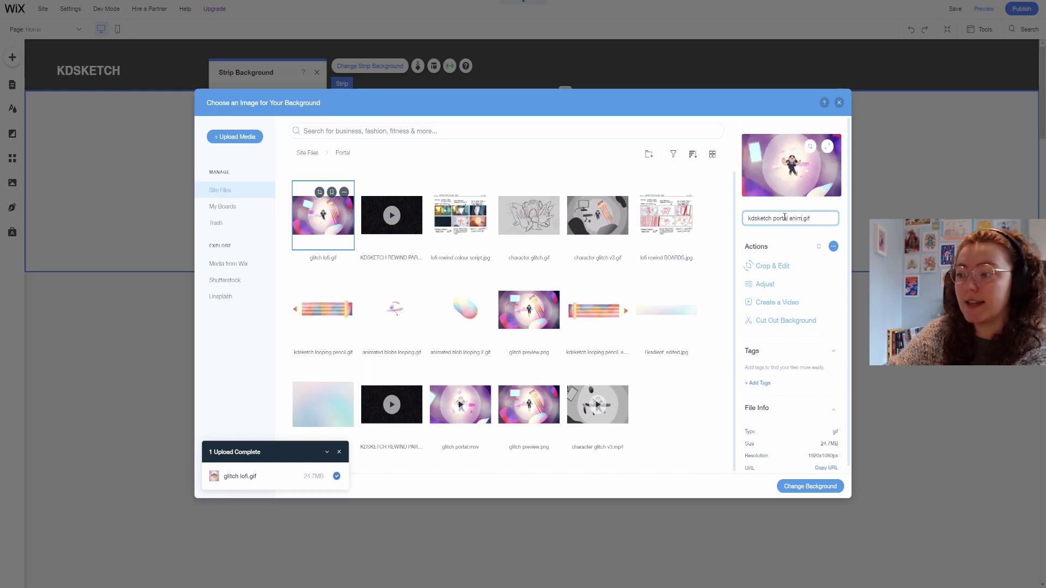
click(803, 486)
Anchor the portal animation bottom-centre, move its strip up behind the header and make it taller.
click(264, 118)
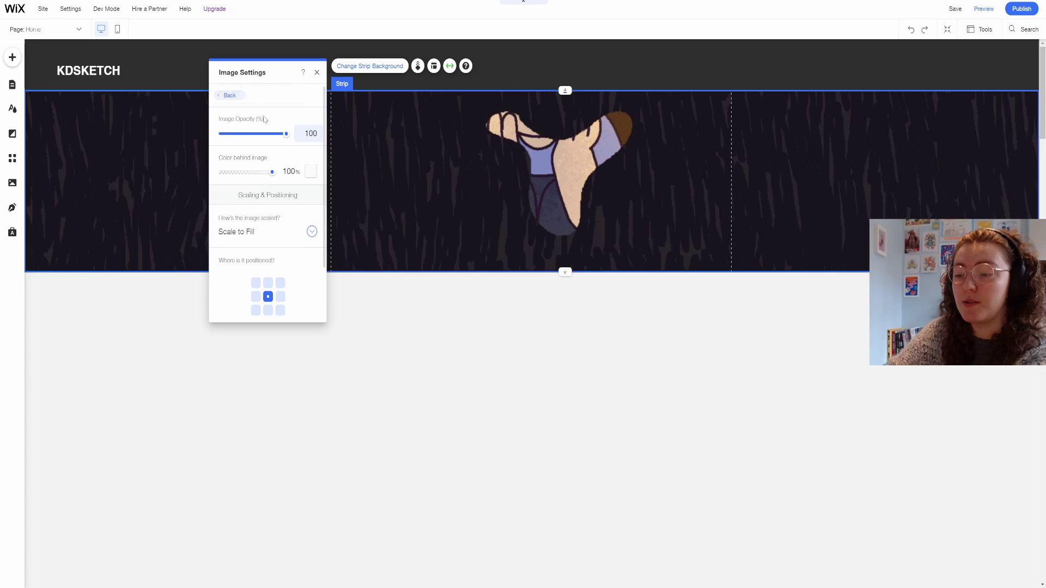
click(268, 310)
drag(594, 136, 593, 83)
drag(543, 225, 536, 330)
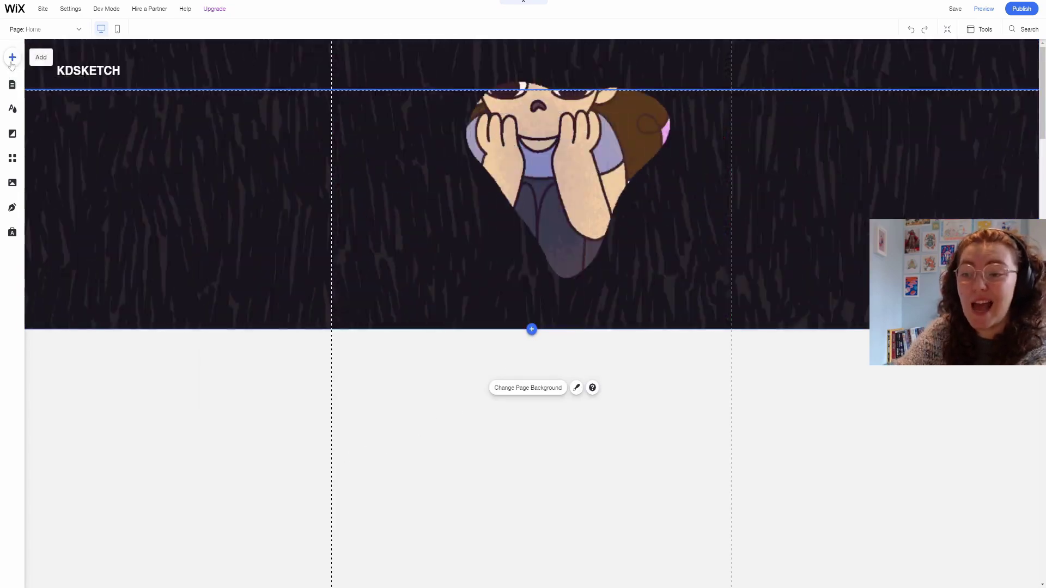
Place an anchor at the top of the Home page and name it HOME.
click(12, 57)
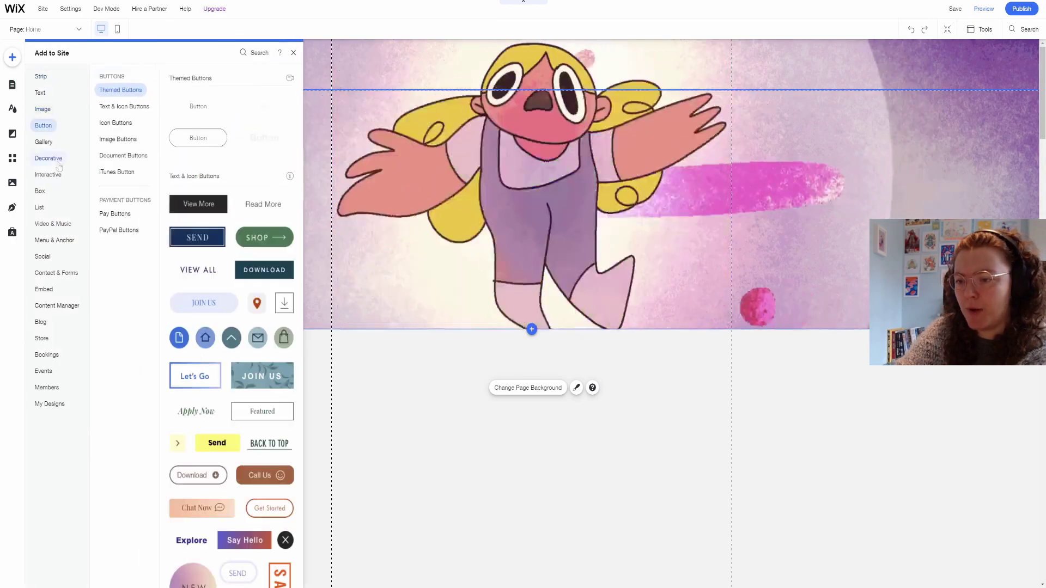
mouse_move(70, 244)
click(109, 165)
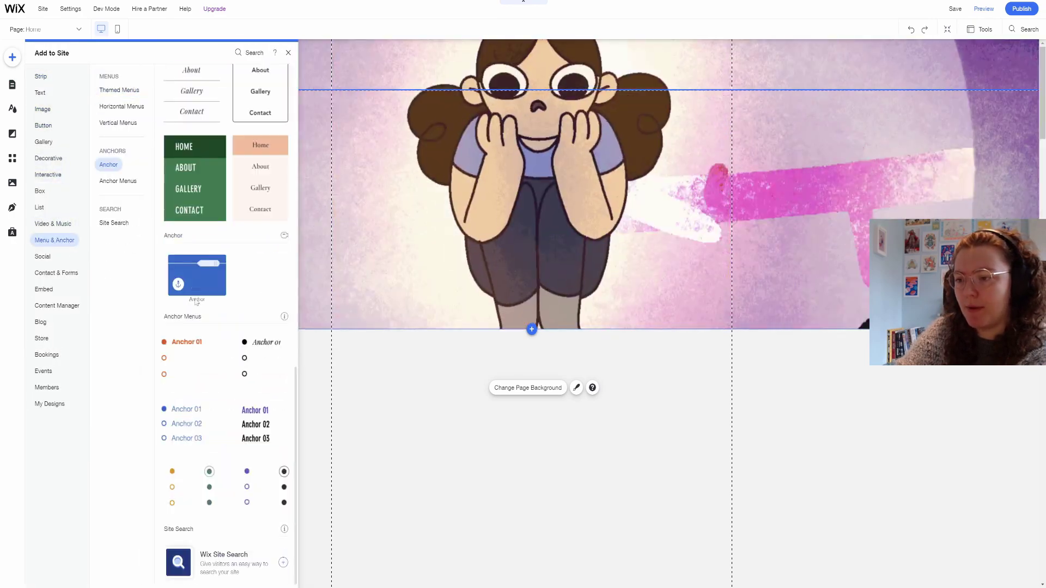
click(205, 275)
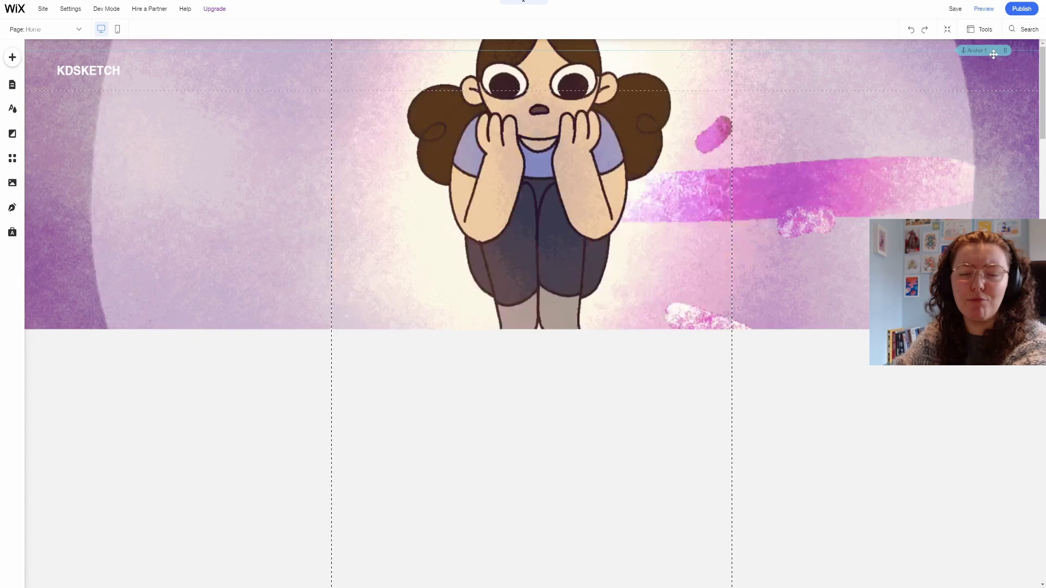
click(991, 58)
click(969, 79)
text(HOME)
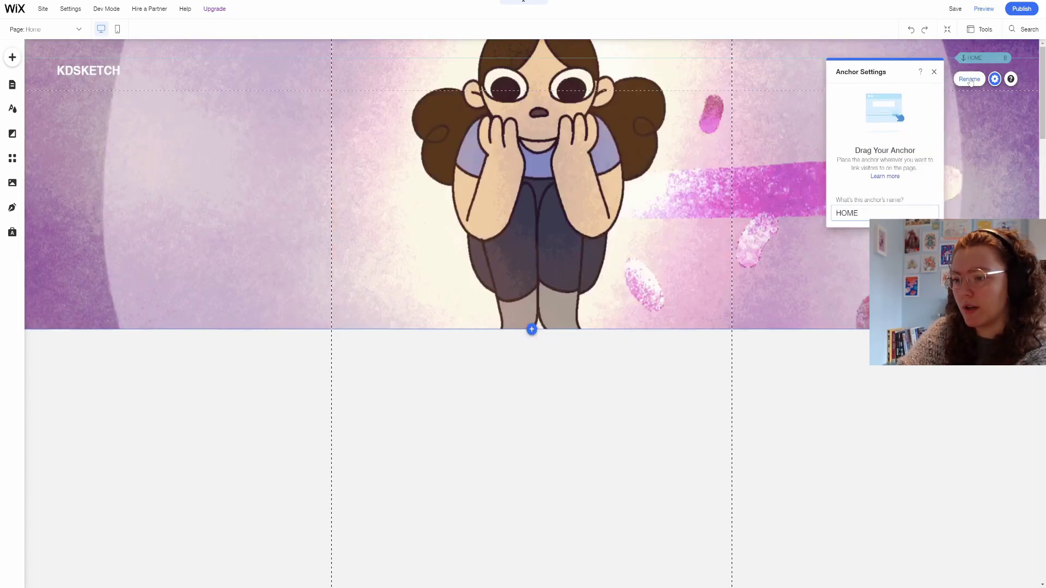
scroll(635, 315, down, 5)
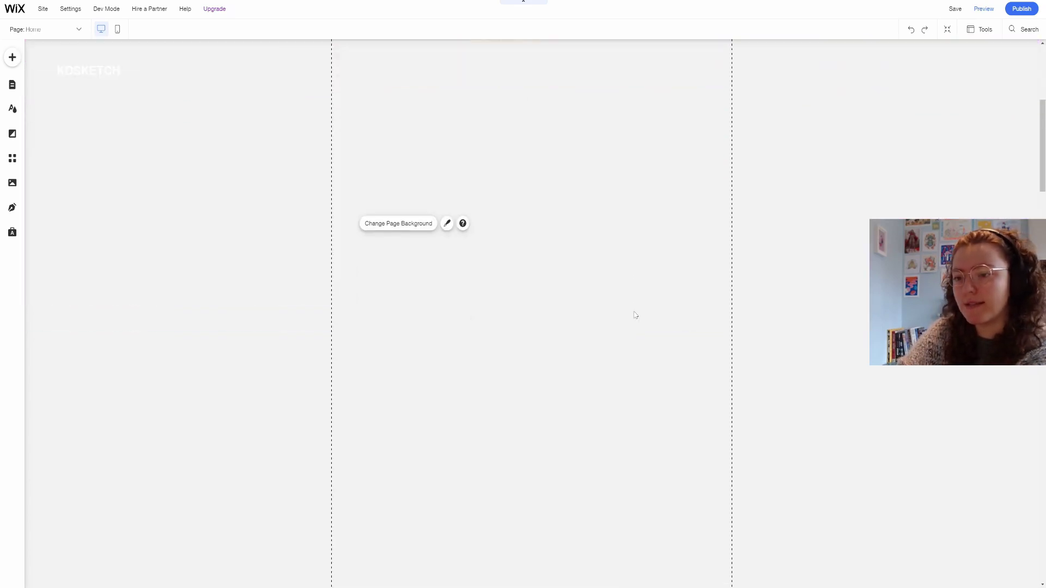
Add an uploadable single video player and resize it to 964 × 542.
click(11, 58)
click(134, 92)
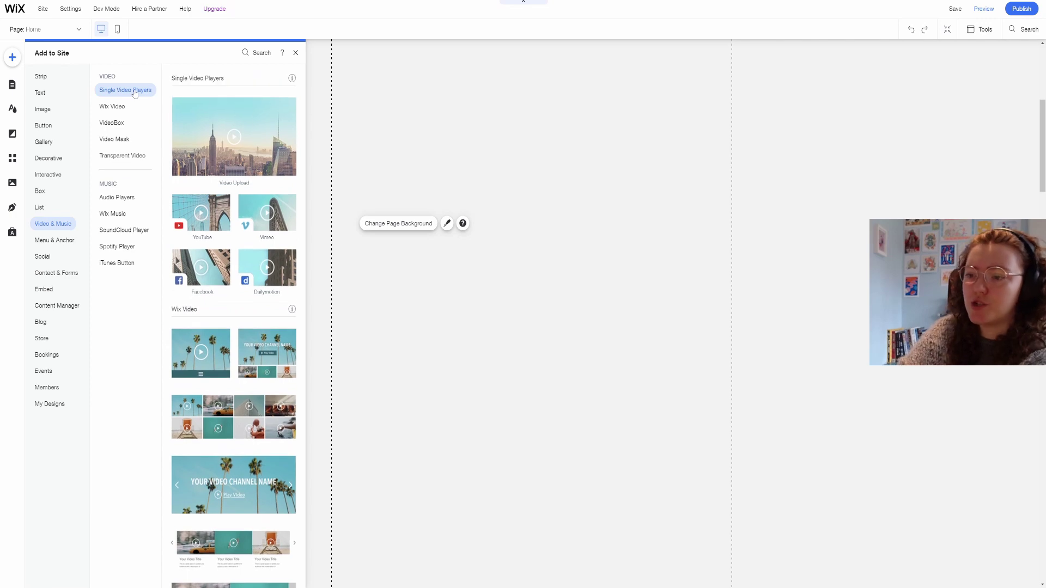
click(234, 139)
drag(630, 374, 732, 447)
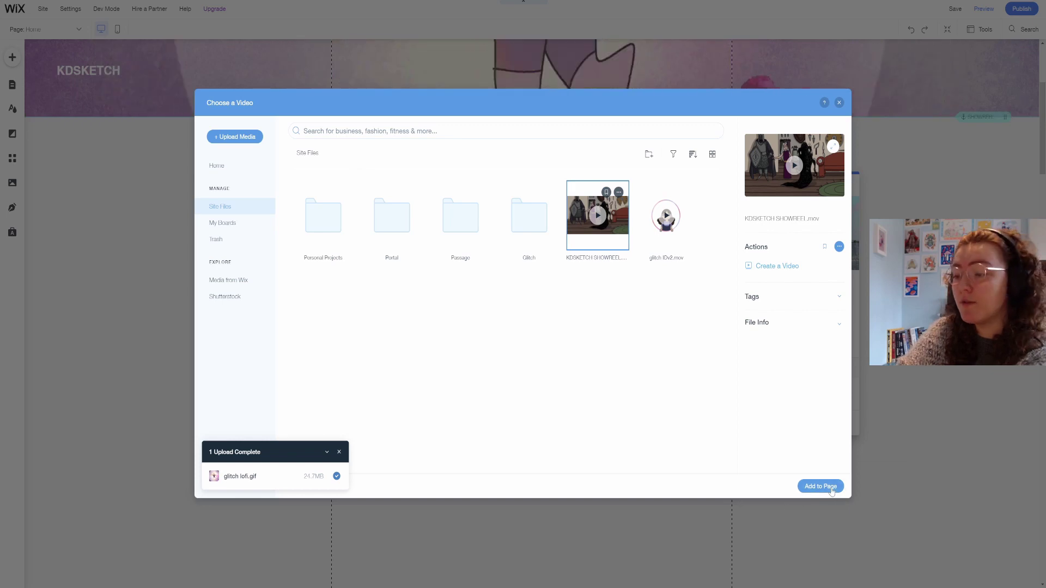
Put the uploaded showreel in the player and set it to autoplay and loop.
click(829, 489)
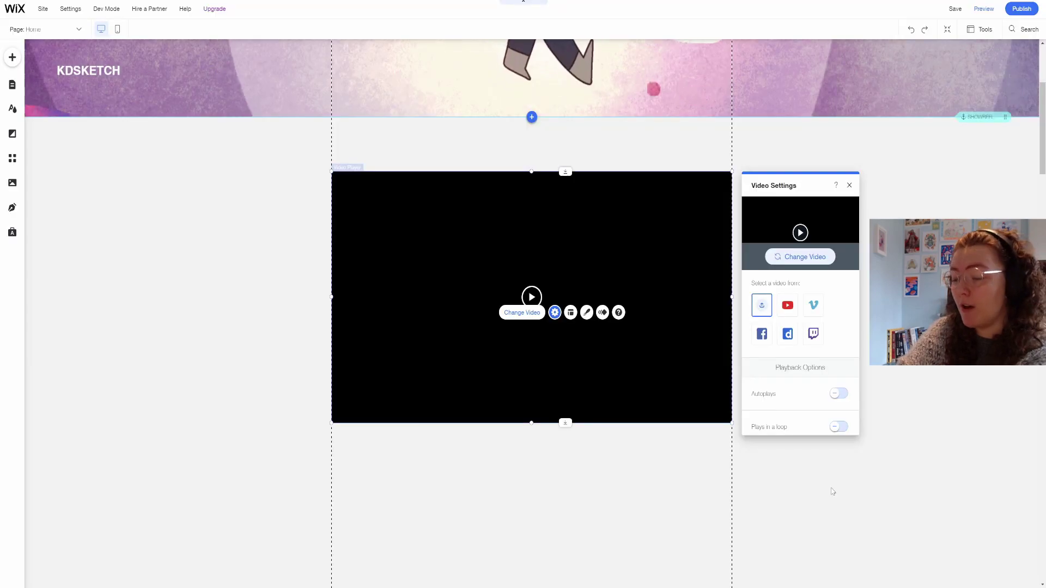
scroll(839, 316, down, 2)
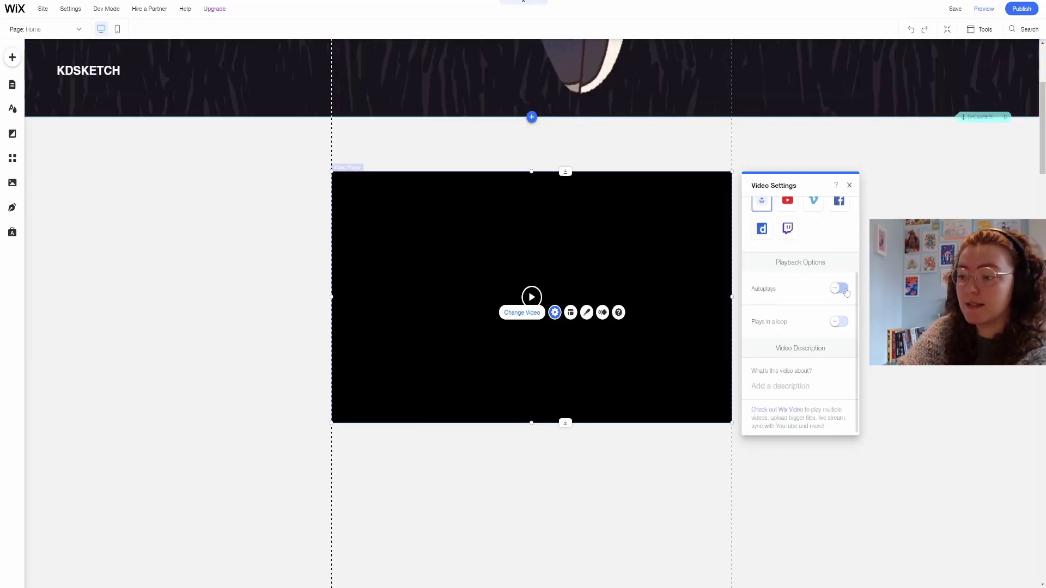
click(841, 288)
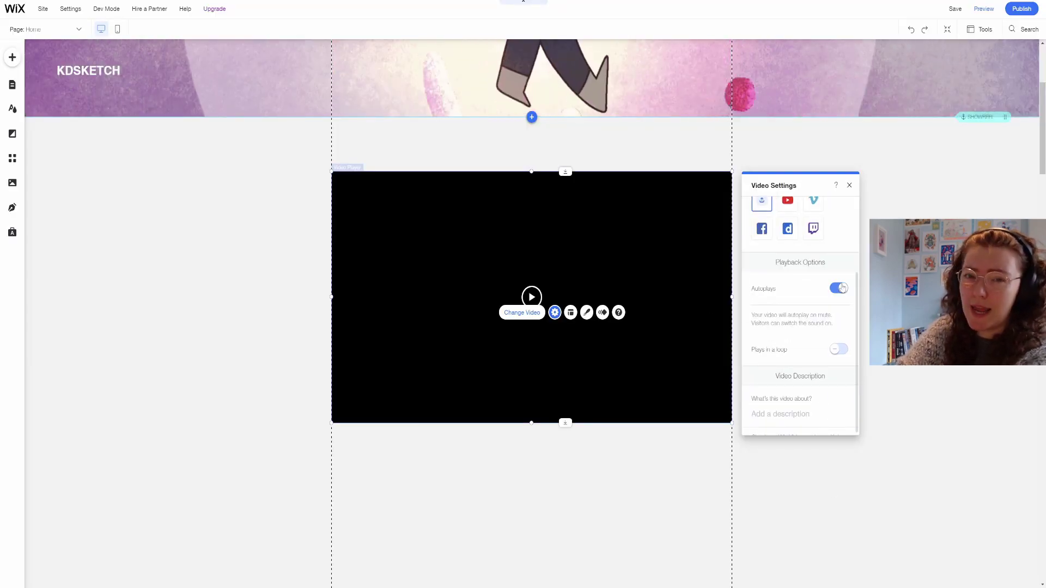
click(840, 351)
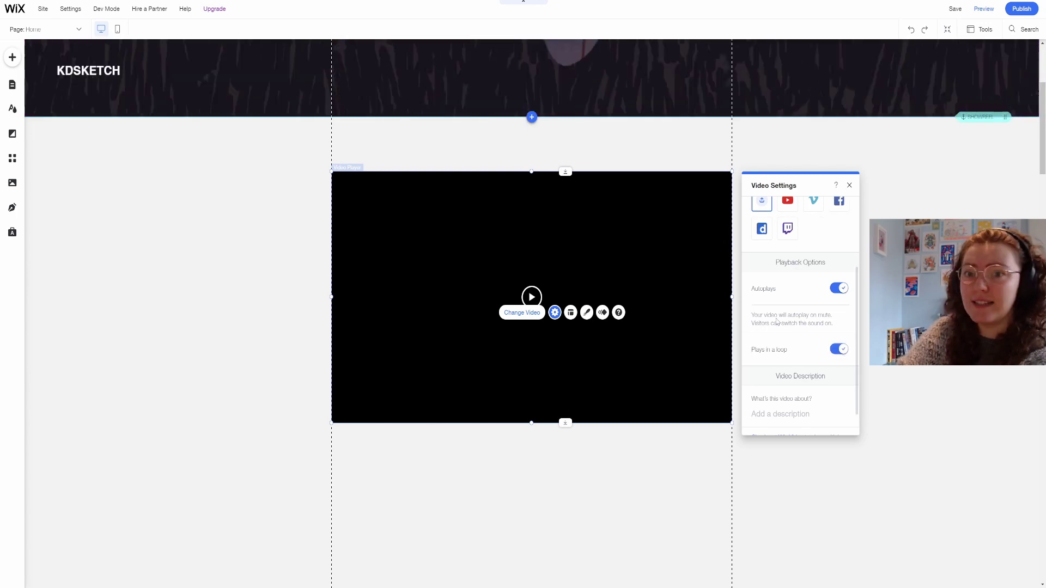
Enter the video description 'kdsketch 2D animation showreel'.
scroll(798, 347, down, 1)
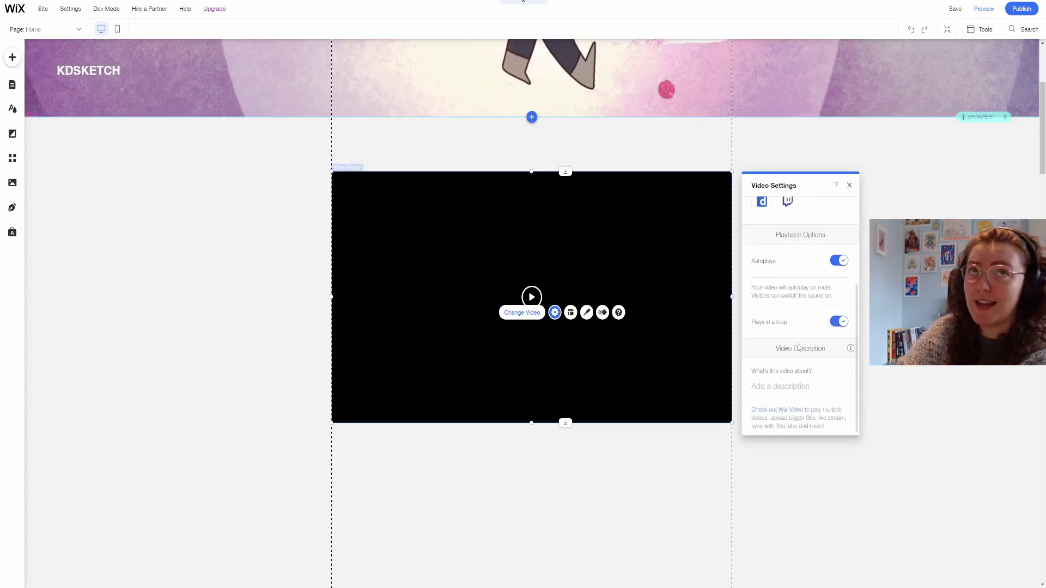
click(783, 386)
text(kdsketchs)
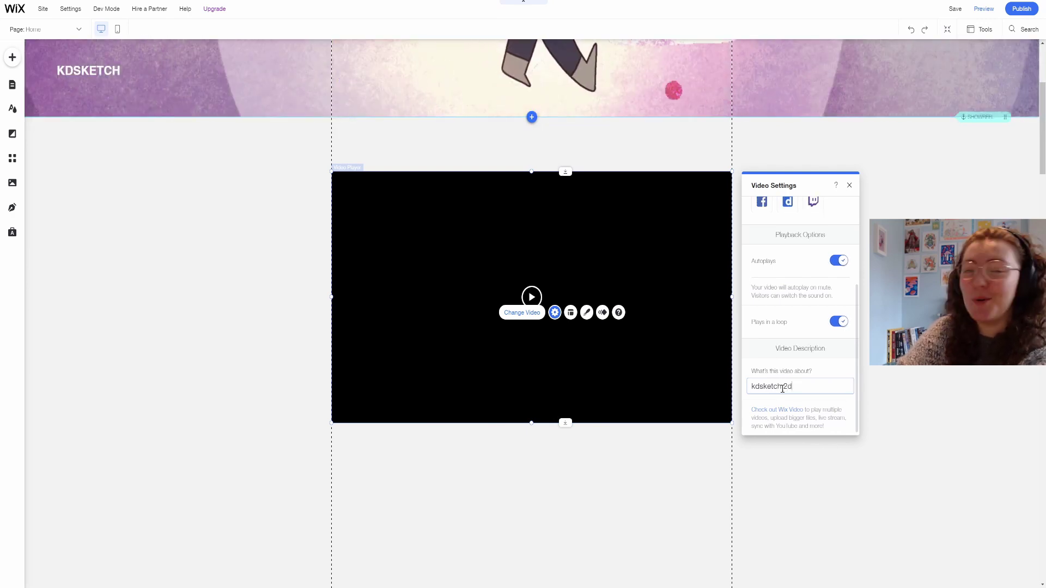
key(BackSpace)
text(D animation )
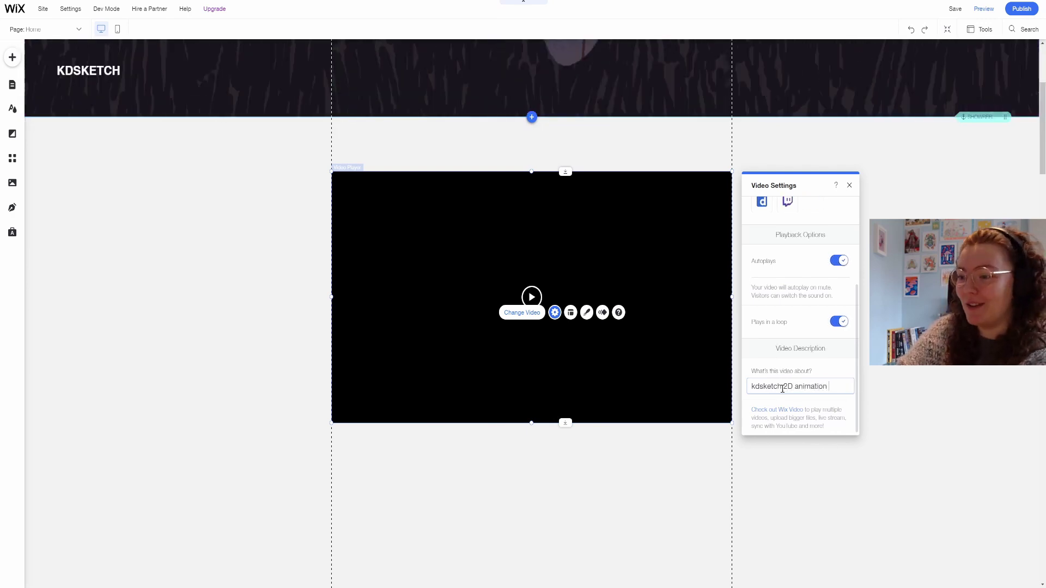
text(showreel)
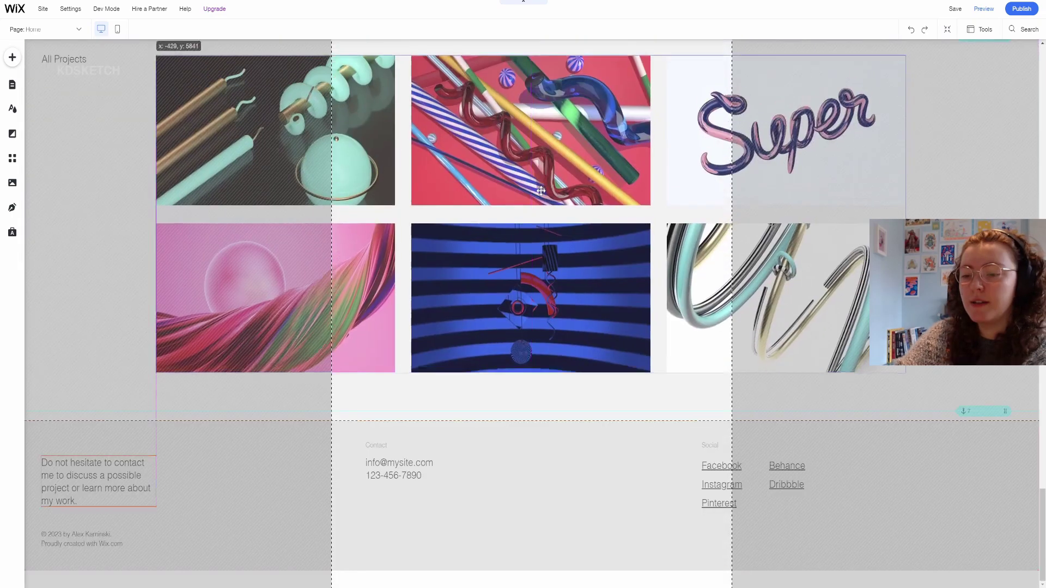
Drag the projects gallery up so it sits beneath the showreel video.
drag(541, 190, 541, 191)
scroll(515, 309, up, 4)
drag(514, 309, 527, 347)
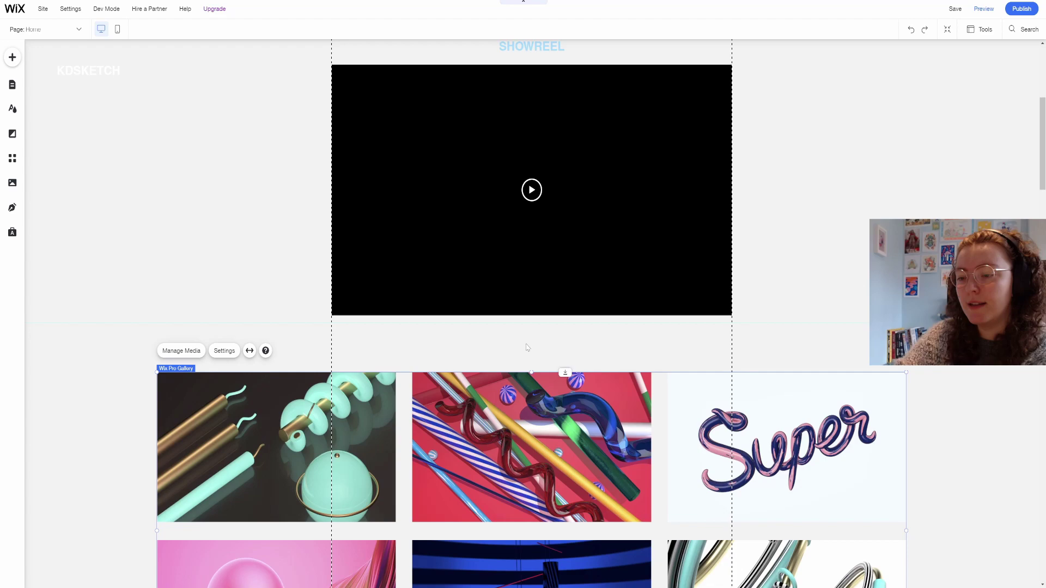
scroll(599, 327, up, 5)
Move the SHOWREEL heading down to its new position.
click(548, 351)
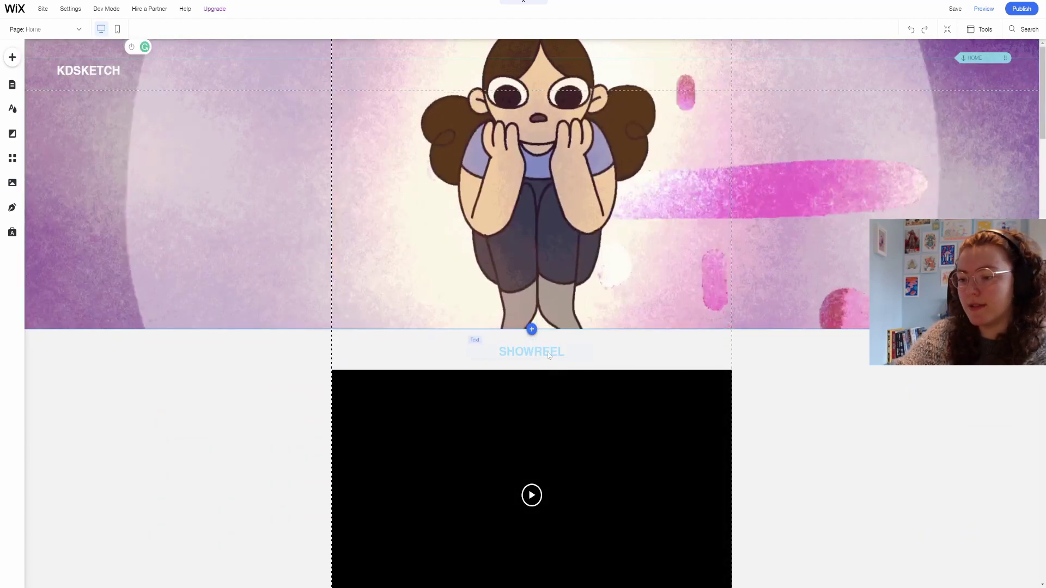
drag(547, 351, 566, 447)
scroll(563, 376, down, 2)
scroll(542, 243, down, 2)
scroll(353, 240, down, 6)
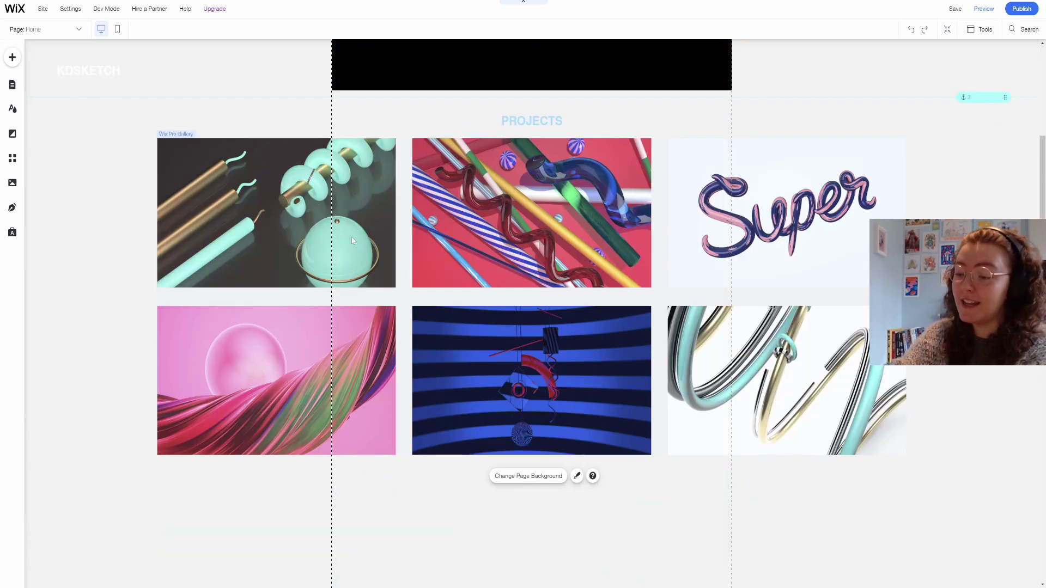
Title the fourth gallery image 'Personal Projects' and describe it as 'Youtube Animations'.
click(352, 240)
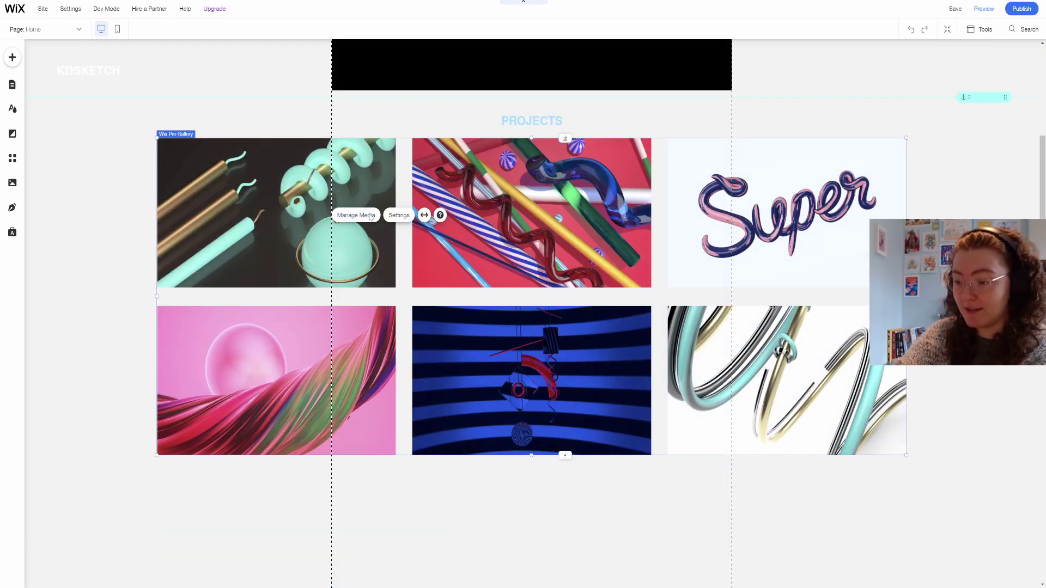
click(355, 216)
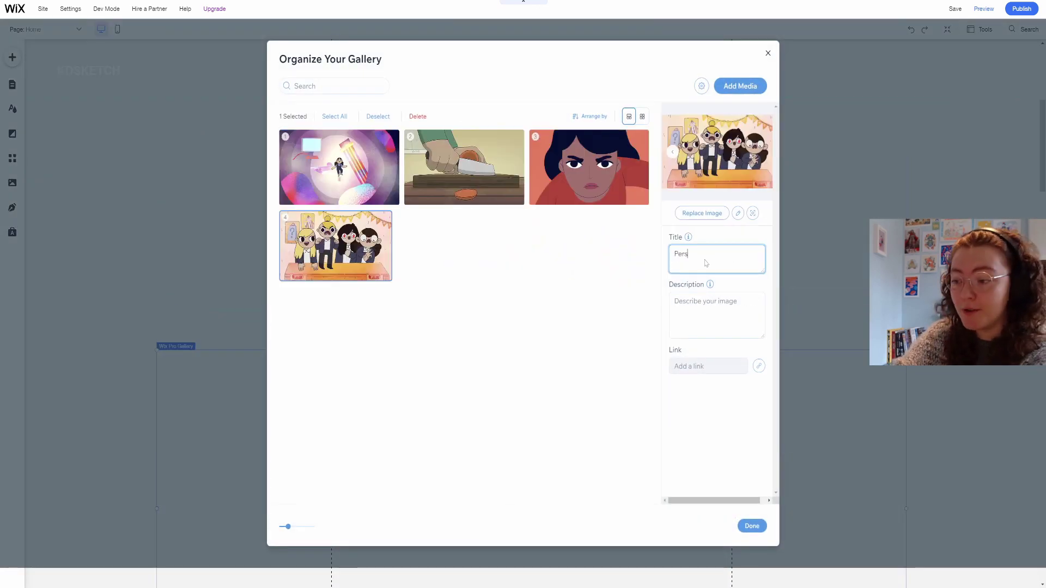
text(onal Proje)
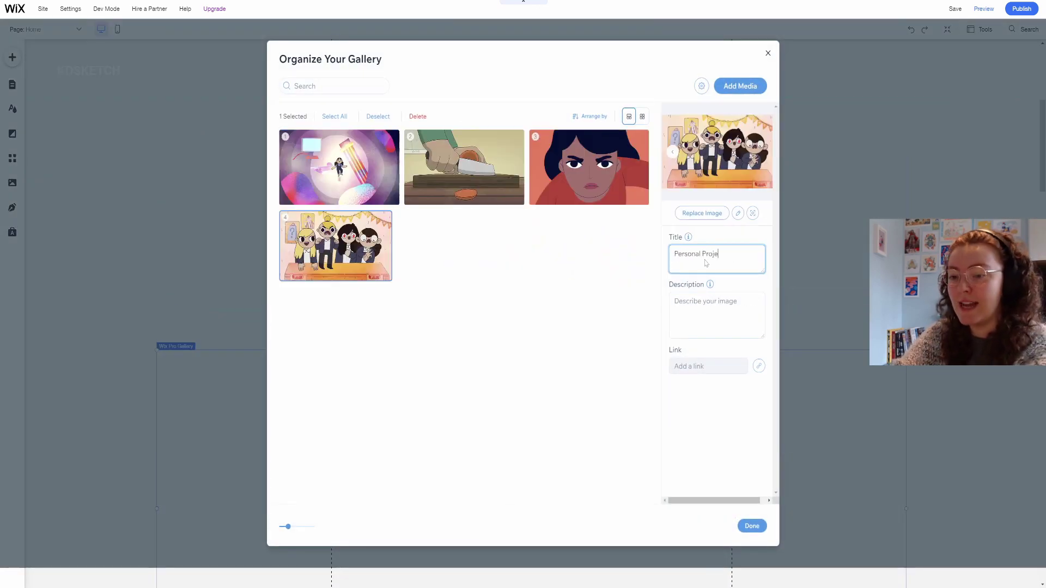
text(cts)
click(717, 327)
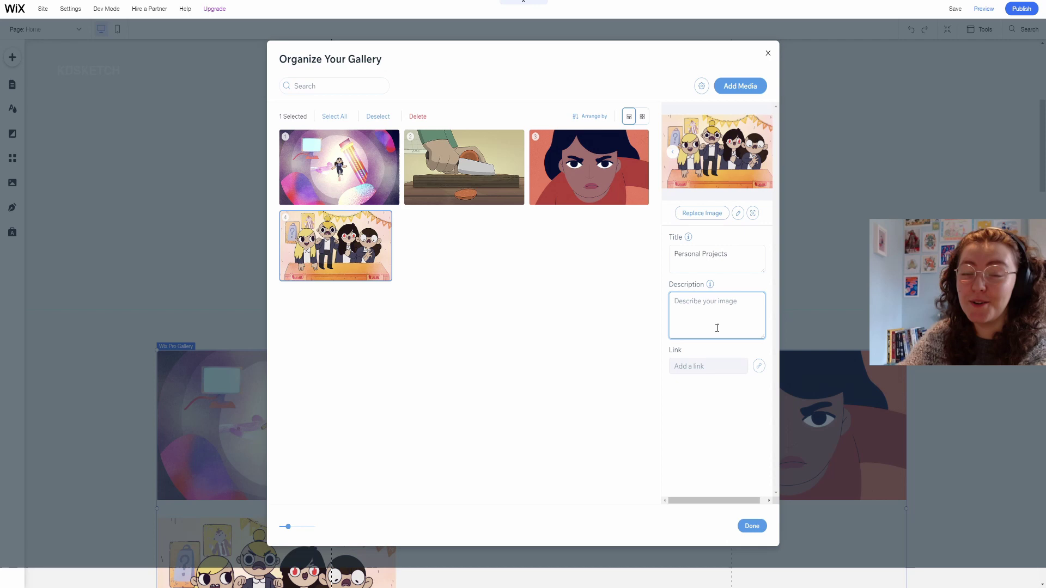
text(Youtube)
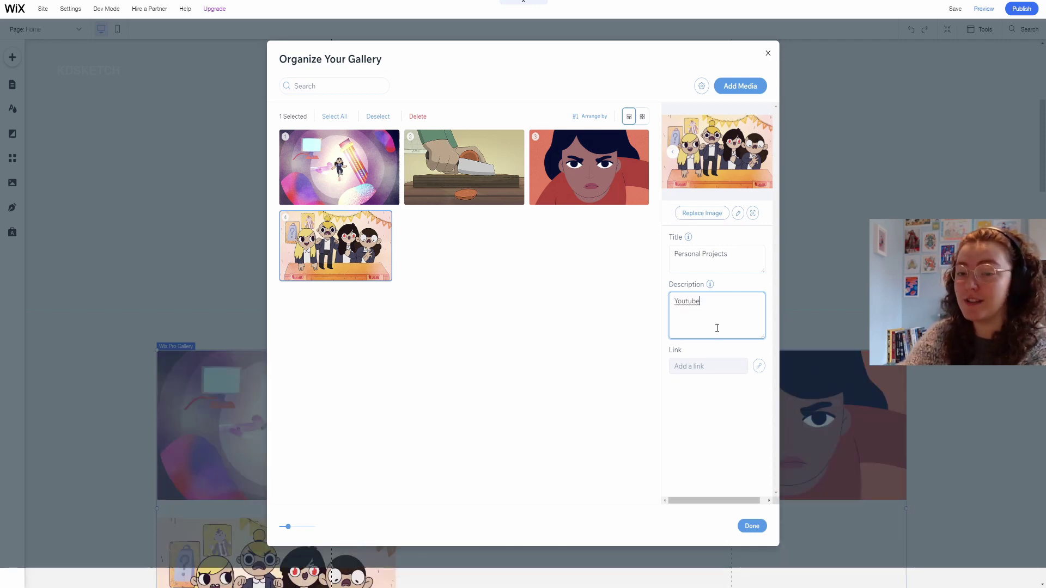
text( Anima)
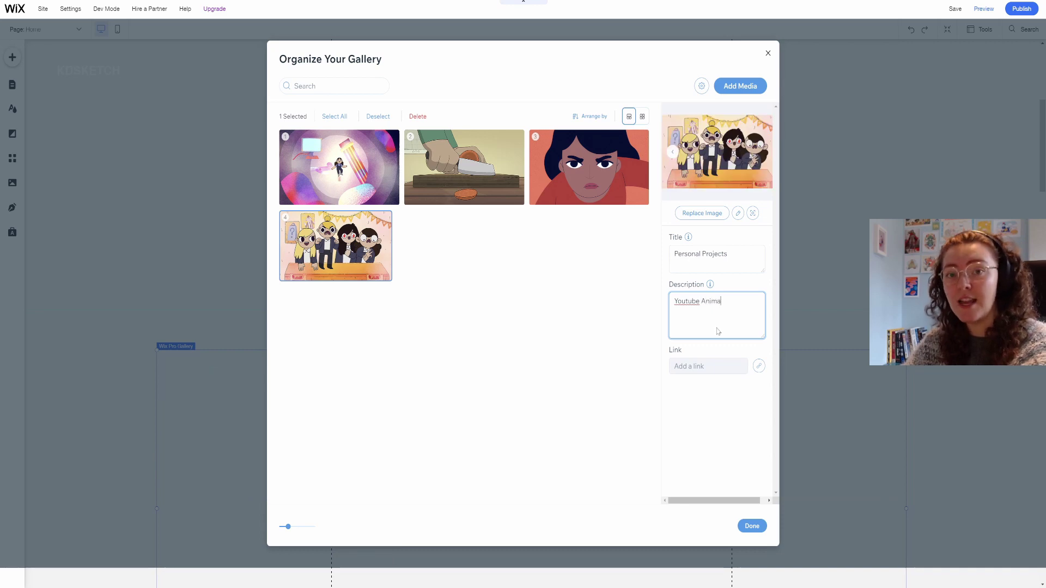
text(tions)
Link the image to the PERSONAL PROJECTS page and finish editing the gallery media.
click(759, 366)
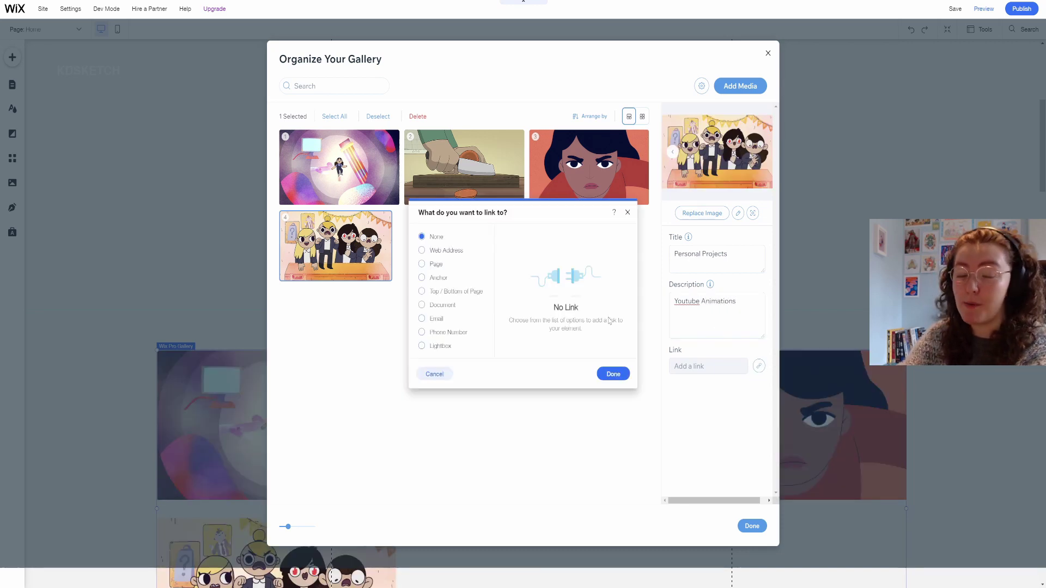
click(436, 264)
click(529, 249)
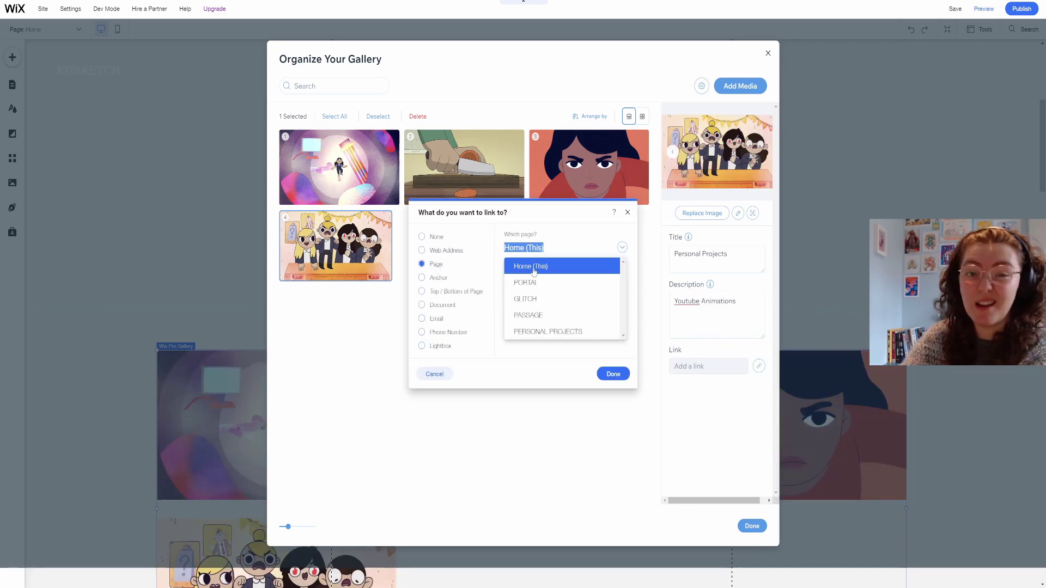
click(539, 330)
click(613, 374)
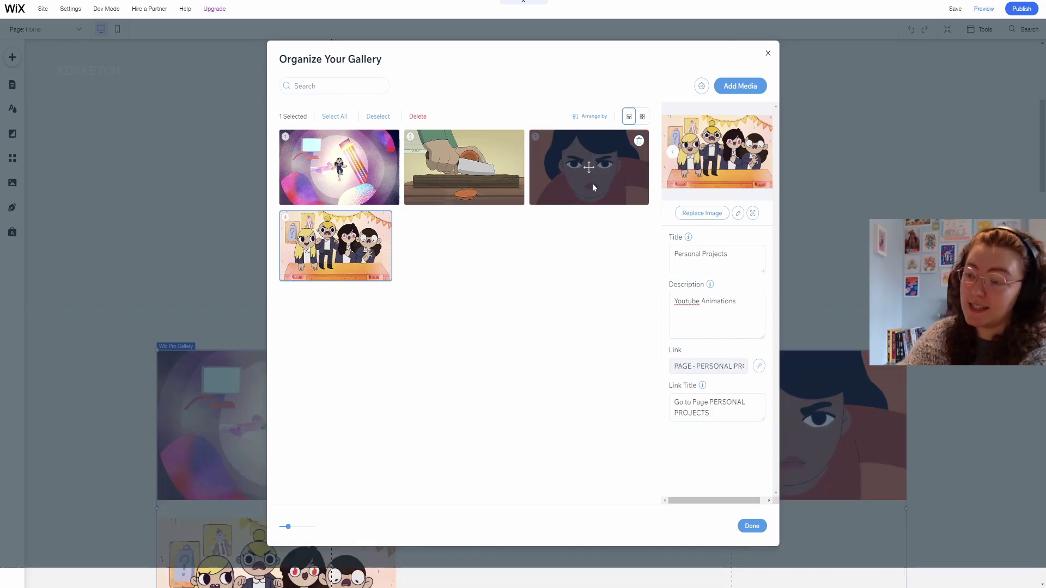
click(592, 183)
click(703, 256)
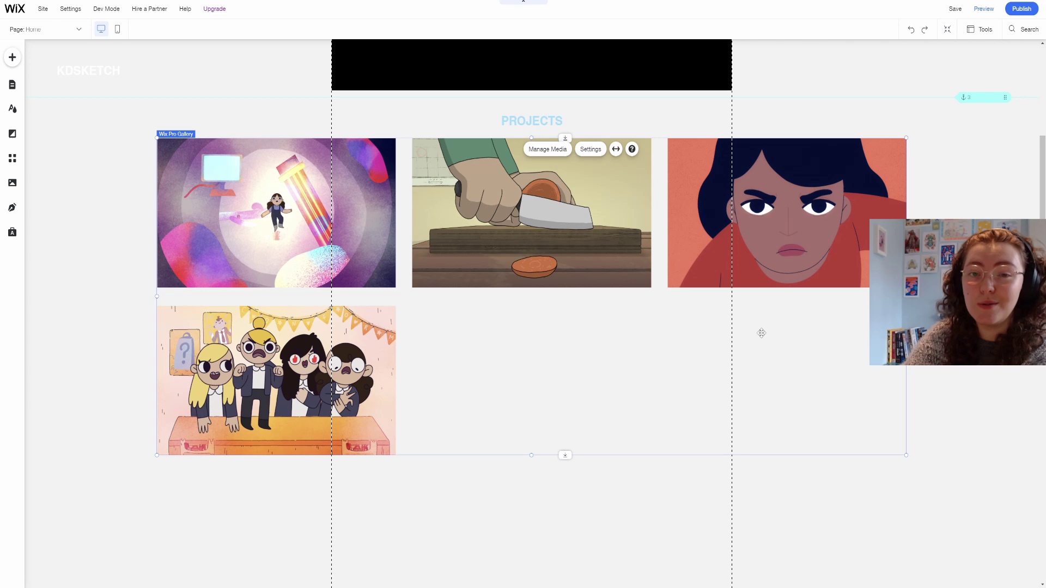
Switch the projects gallery to a masonry grid layout and shift it left on the page.
click(590, 149)
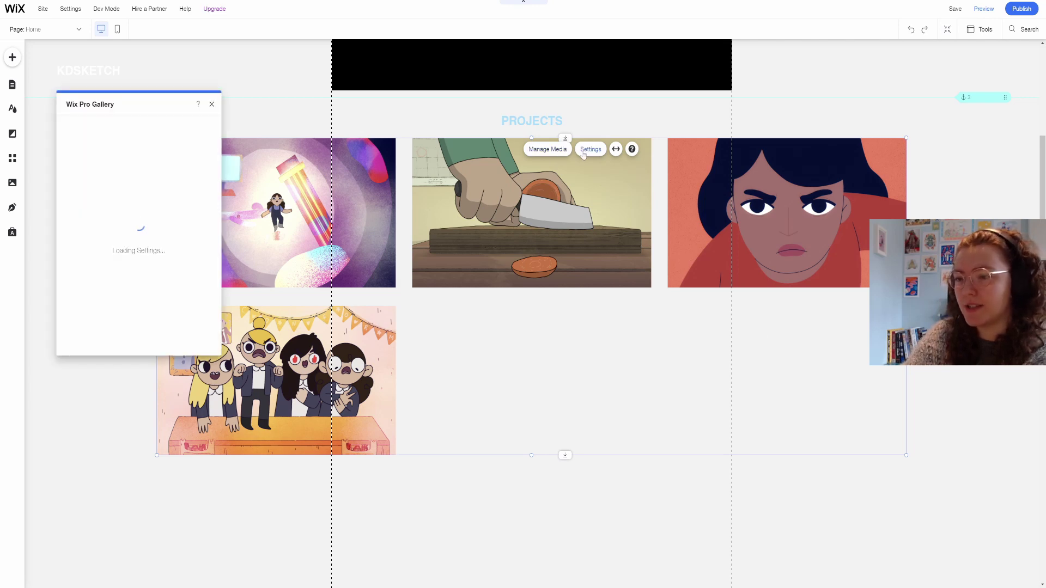
click(76, 148)
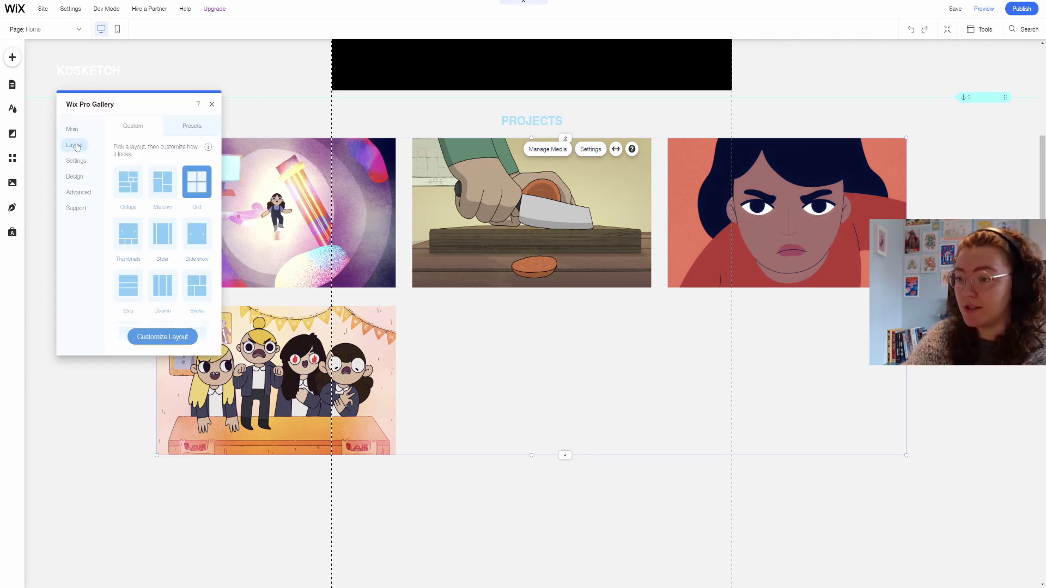
click(192, 126)
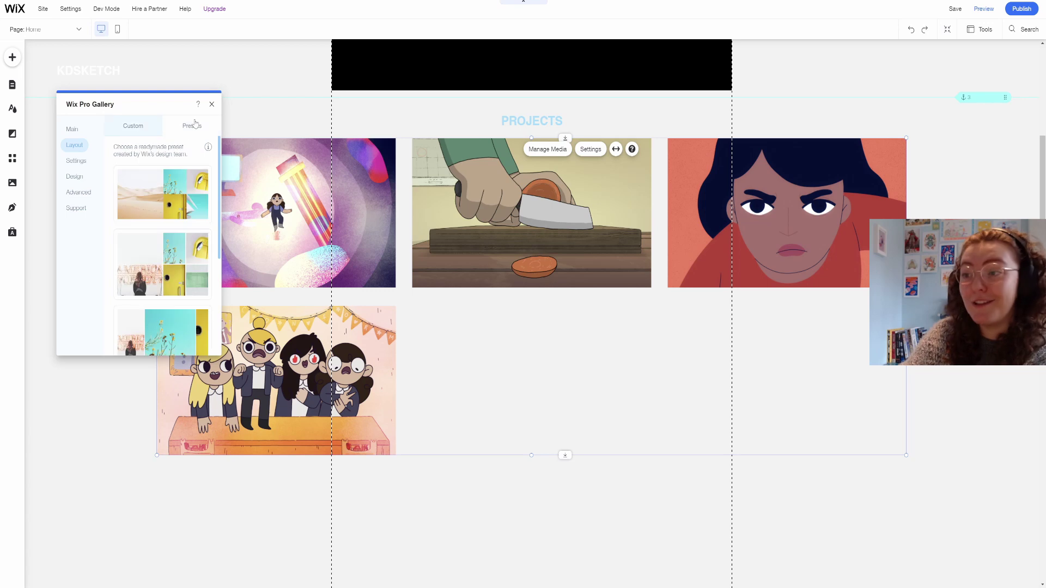
click(191, 178)
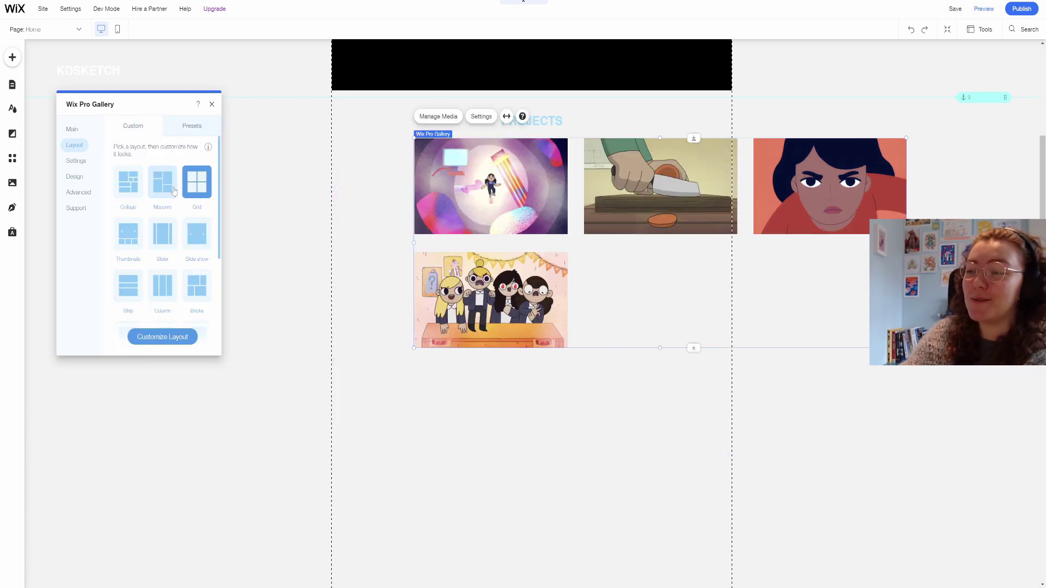
click(173, 190)
drag(540, 182, 412, 182)
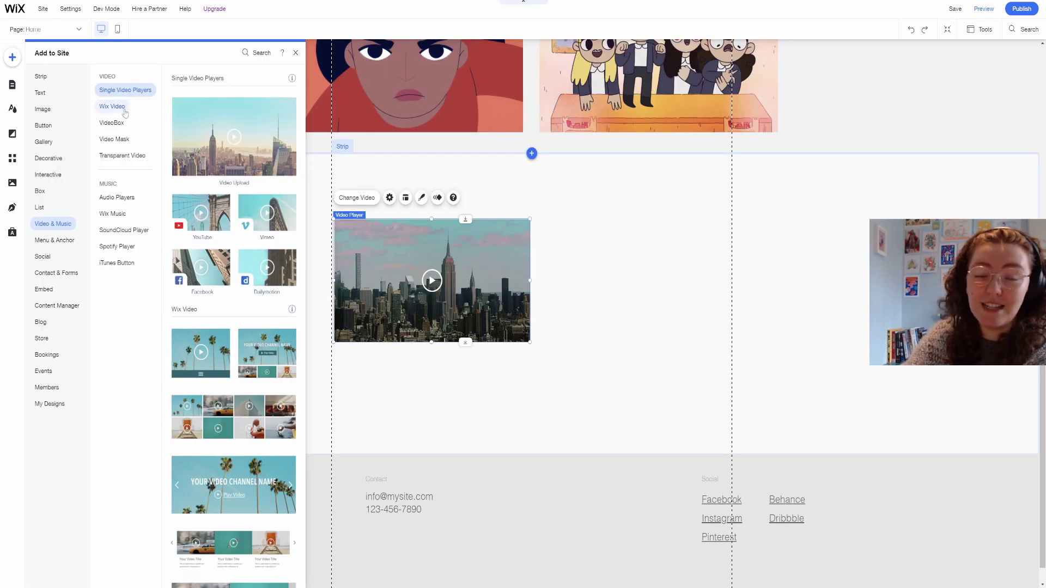
Add a circular VideoBox to the strip and replace its video with the character animation.
click(124, 109)
click(120, 126)
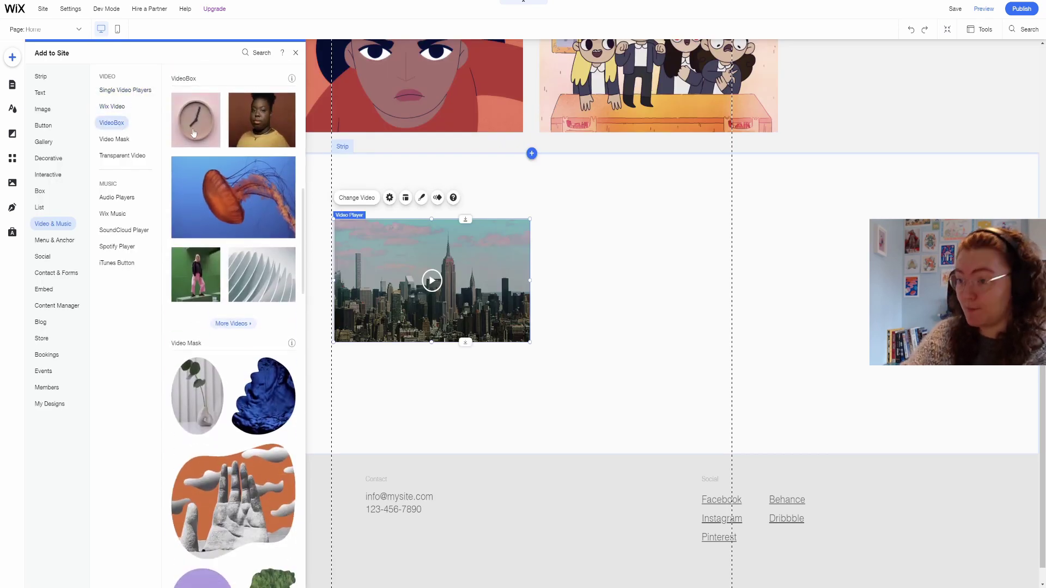
click(194, 133)
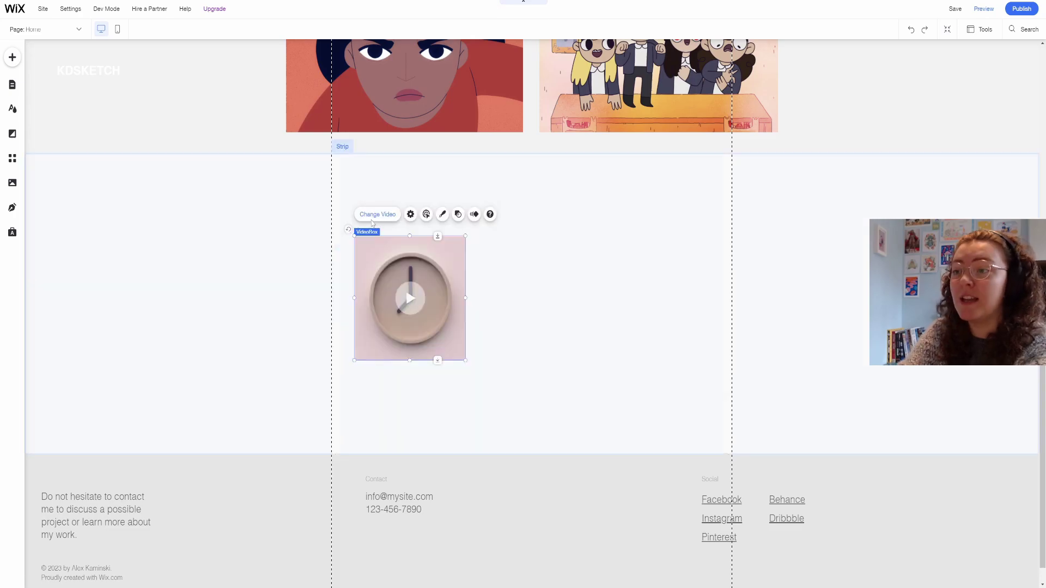
click(376, 214)
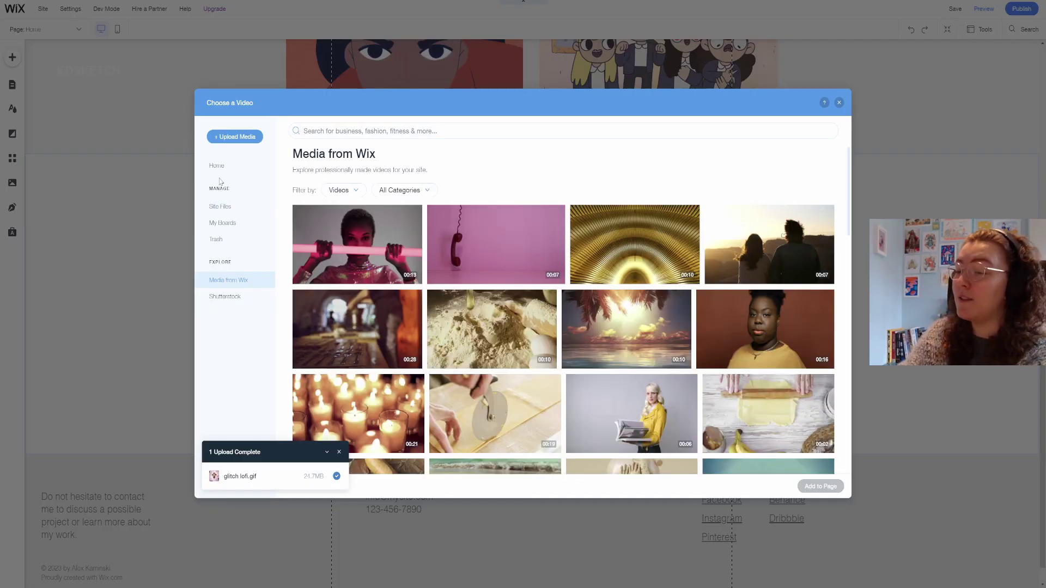
click(222, 173)
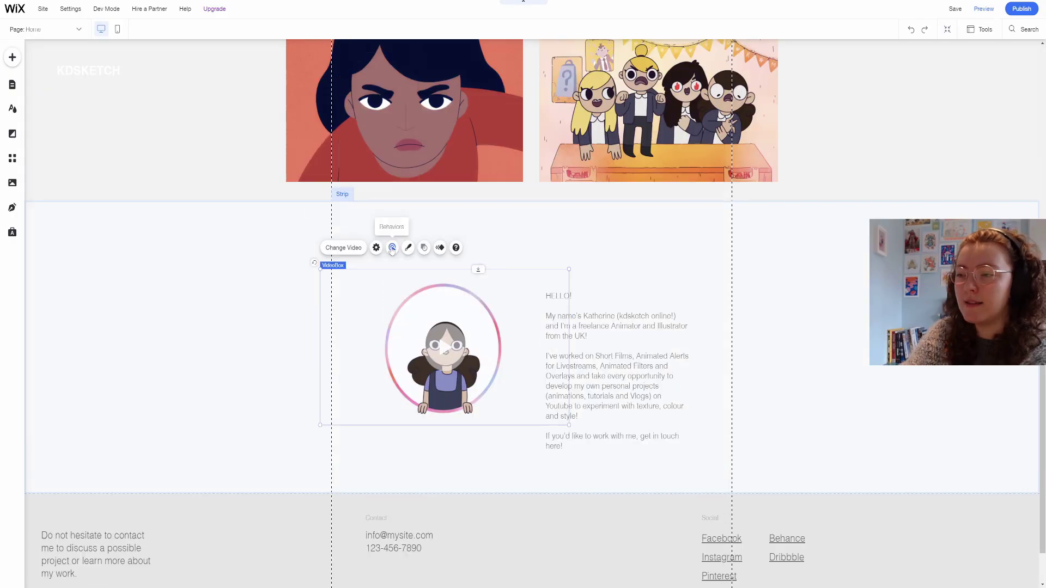
Make the video play on hover, adjust its play button design, and edit the HELLO text.
click(392, 248)
click(626, 340)
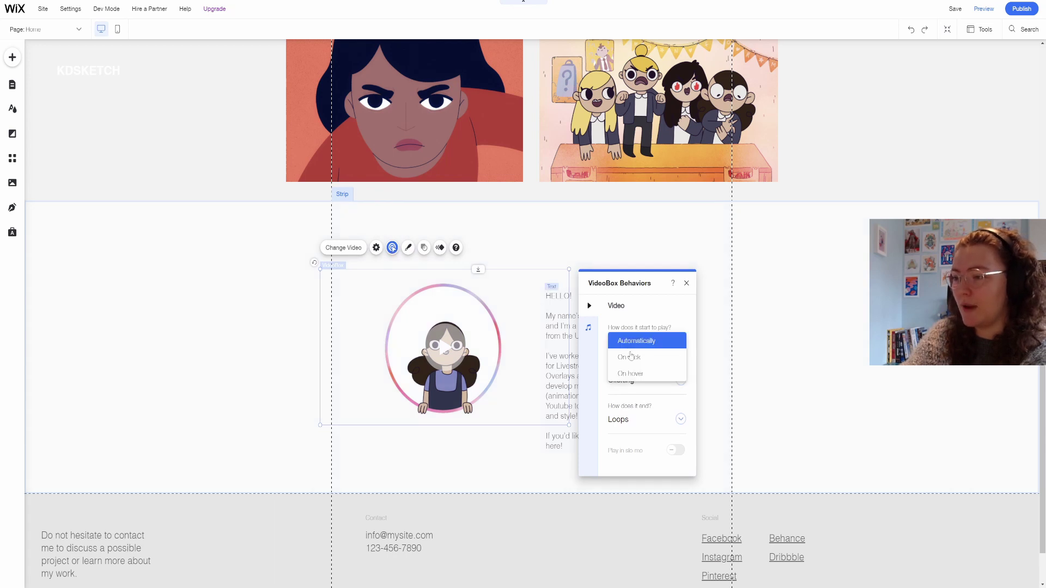
click(637, 375)
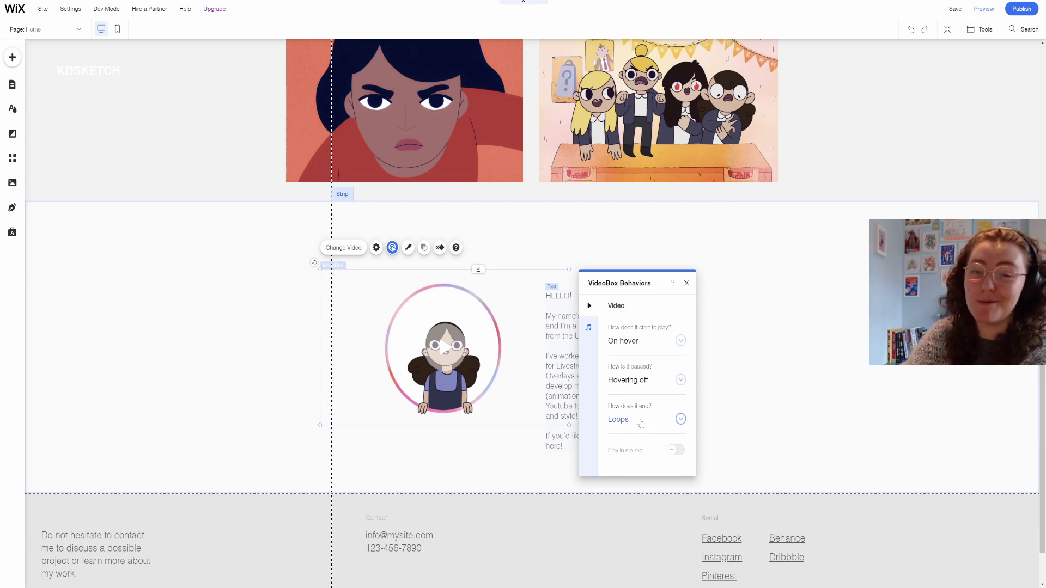
click(445, 346)
click(495, 292)
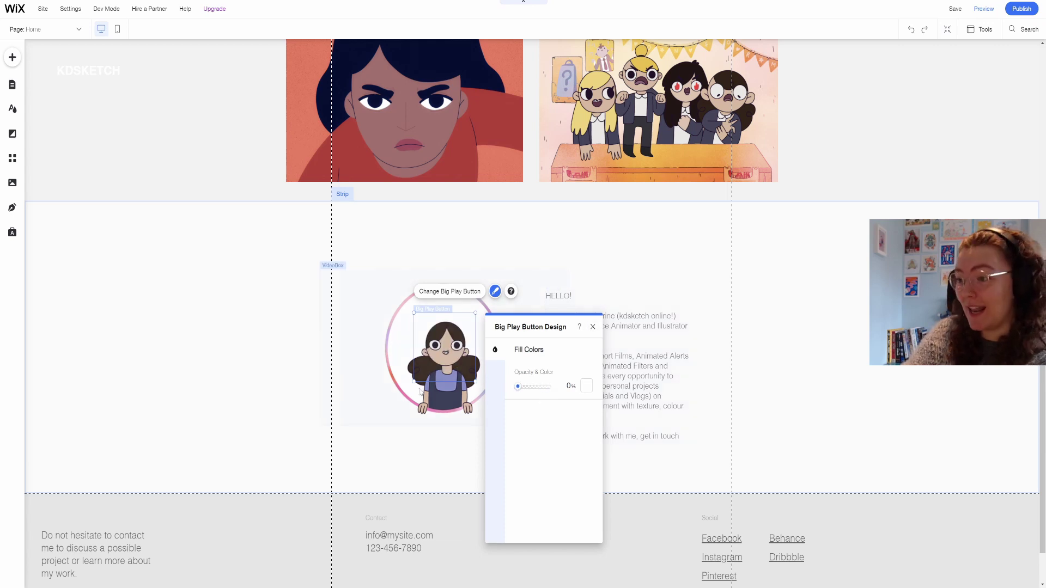
click(448, 388)
double_click(603, 399)
click(584, 404)
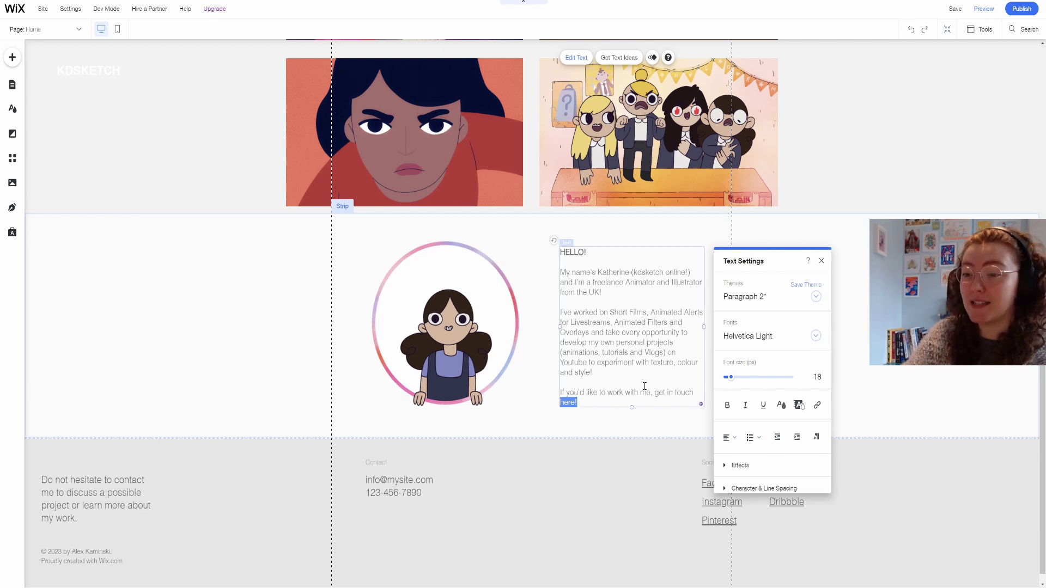
Bold 'here!' and link it to the contact email address, then scroll to the form.
key(ctrl+b)
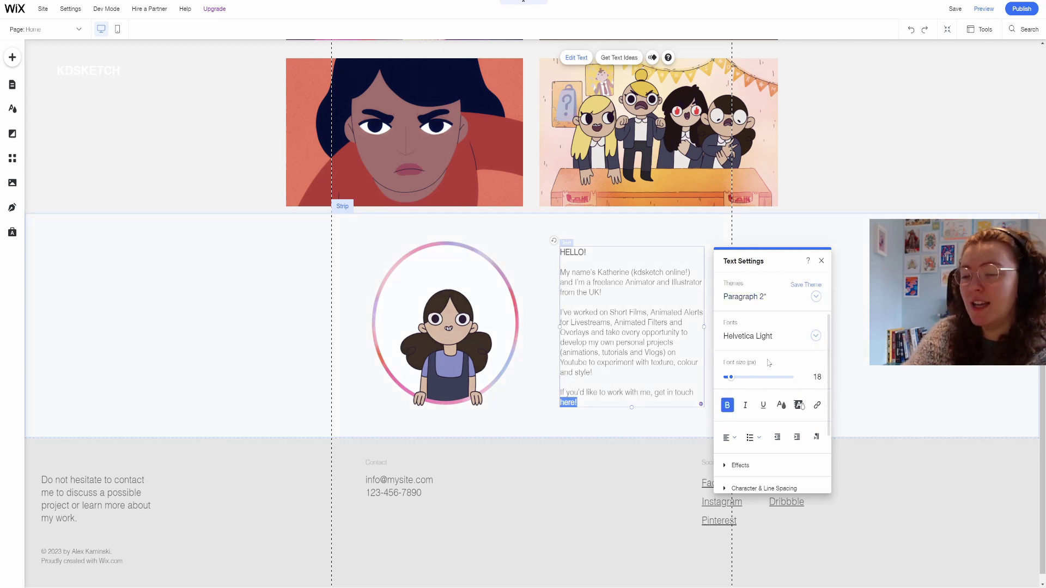
click(816, 405)
click(422, 318)
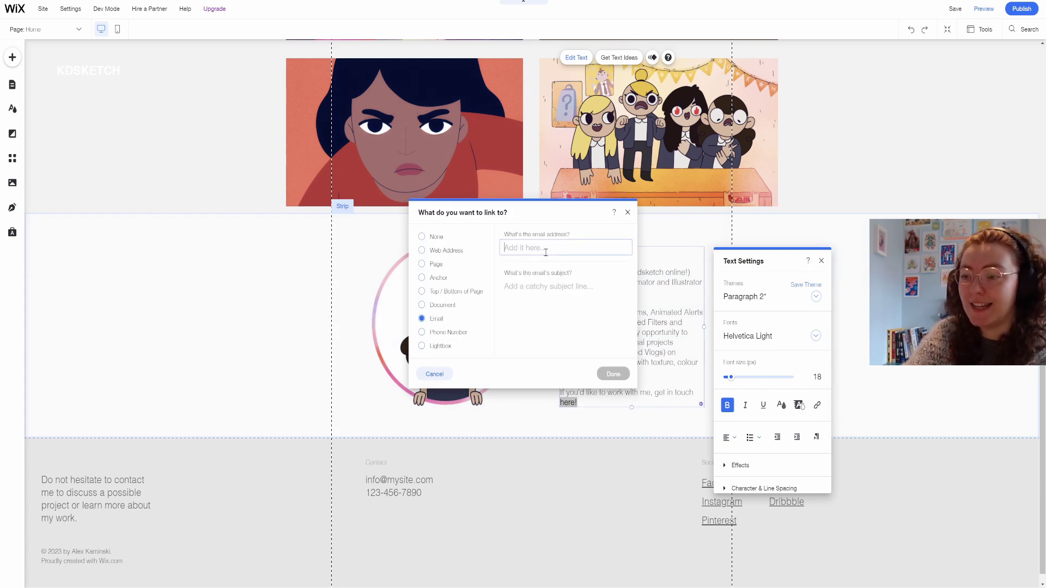
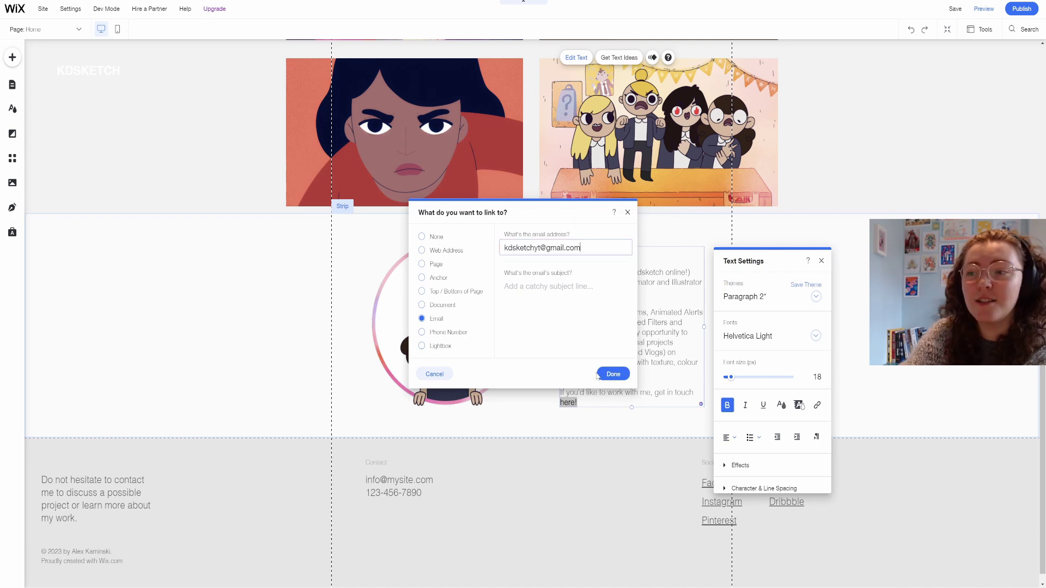
click(613, 374)
scroll(660, 248, down, 5)
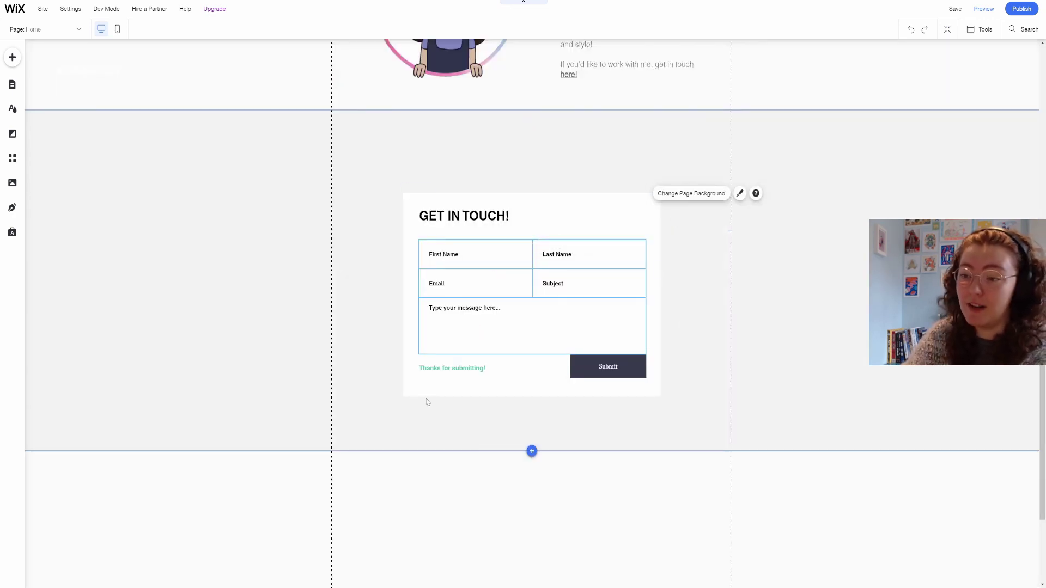
Colour the GET IN TOUCH! title light blue and add a shadow to the input fields.
click(446, 373)
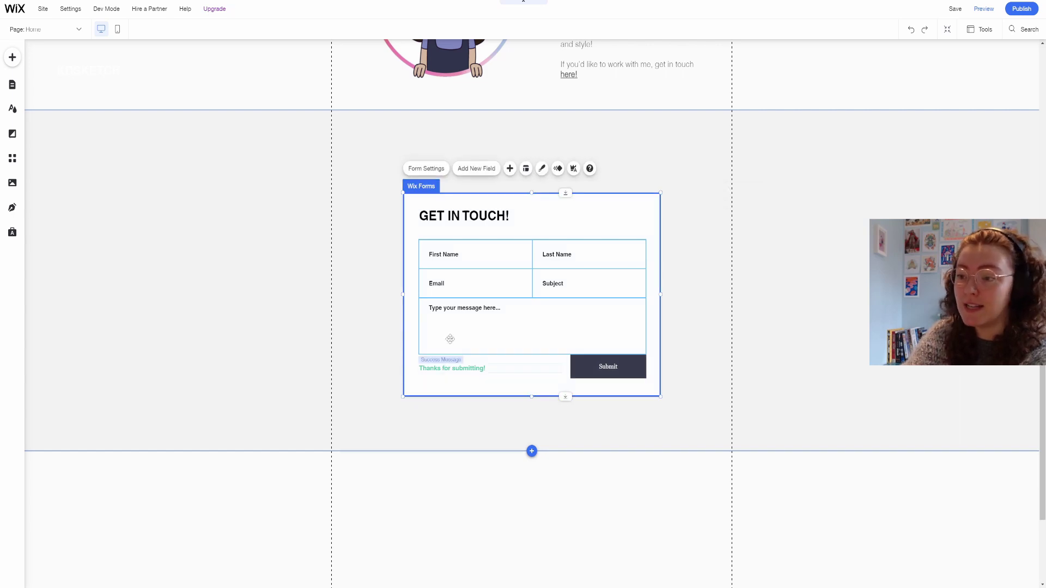
click(442, 219)
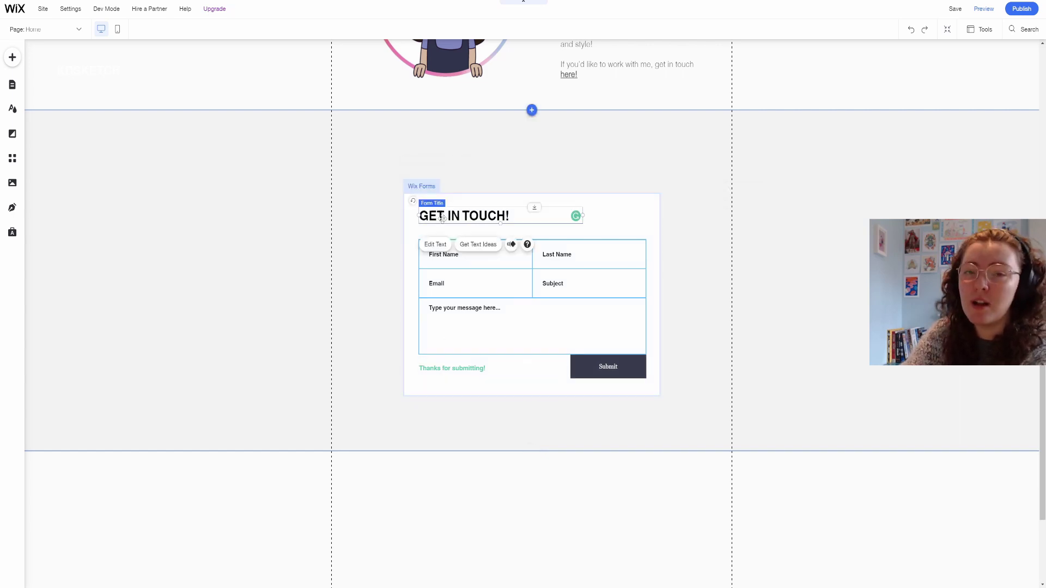
click(439, 245)
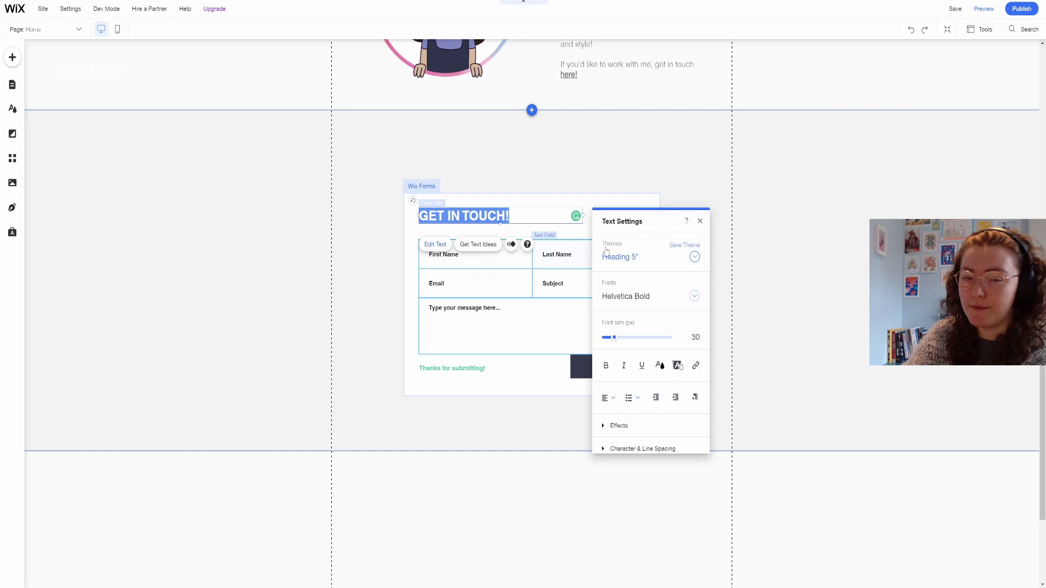
click(660, 365)
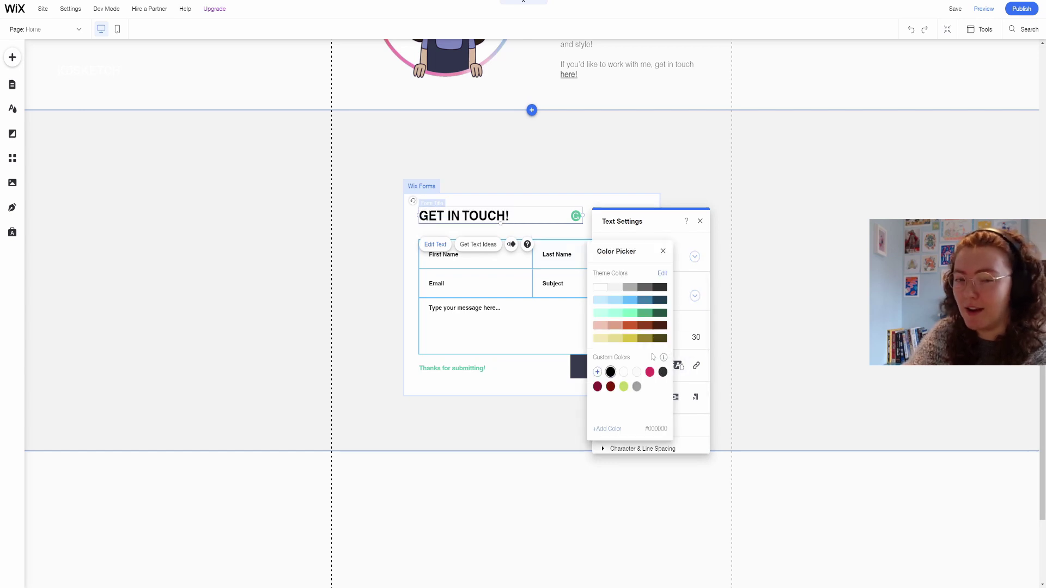
click(632, 301)
click(602, 169)
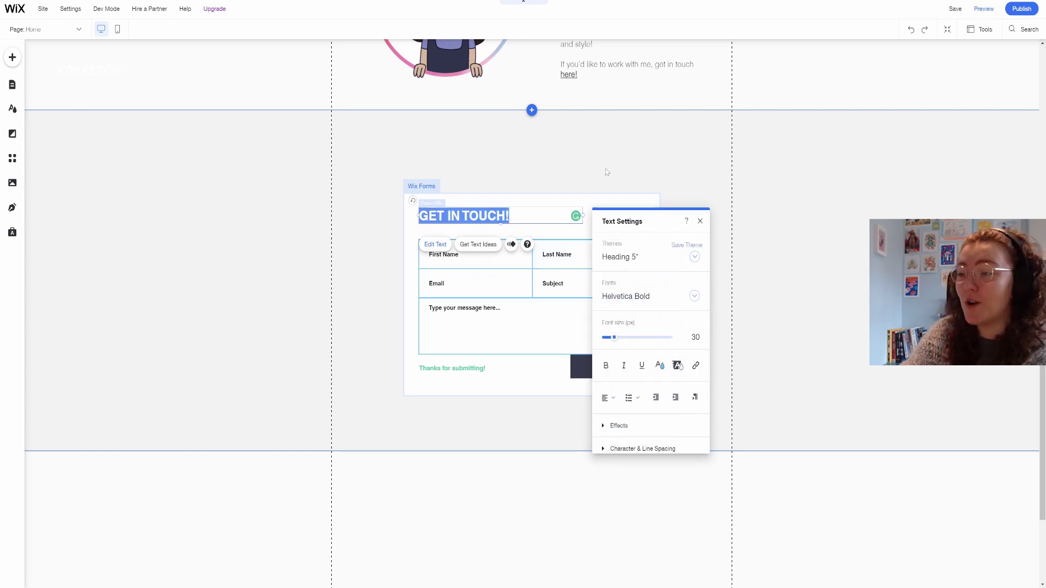
click(716, 158)
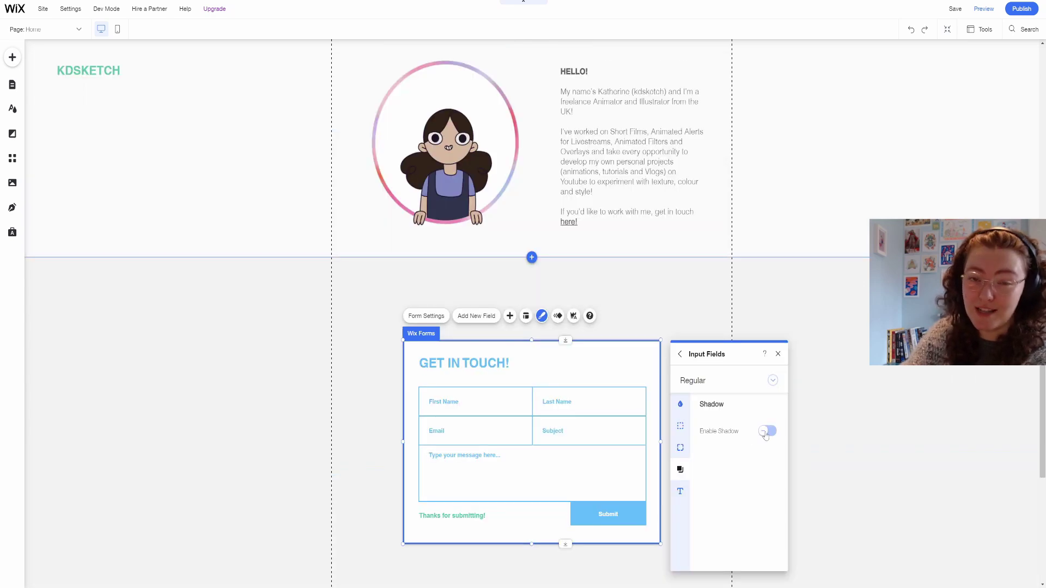
click(766, 432)
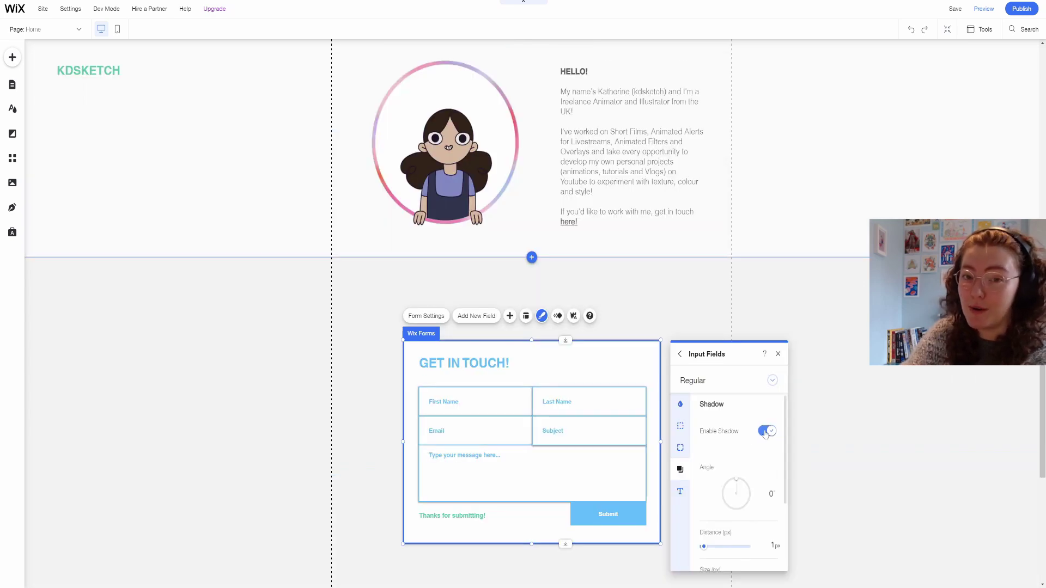
scroll(760, 483, down, 2)
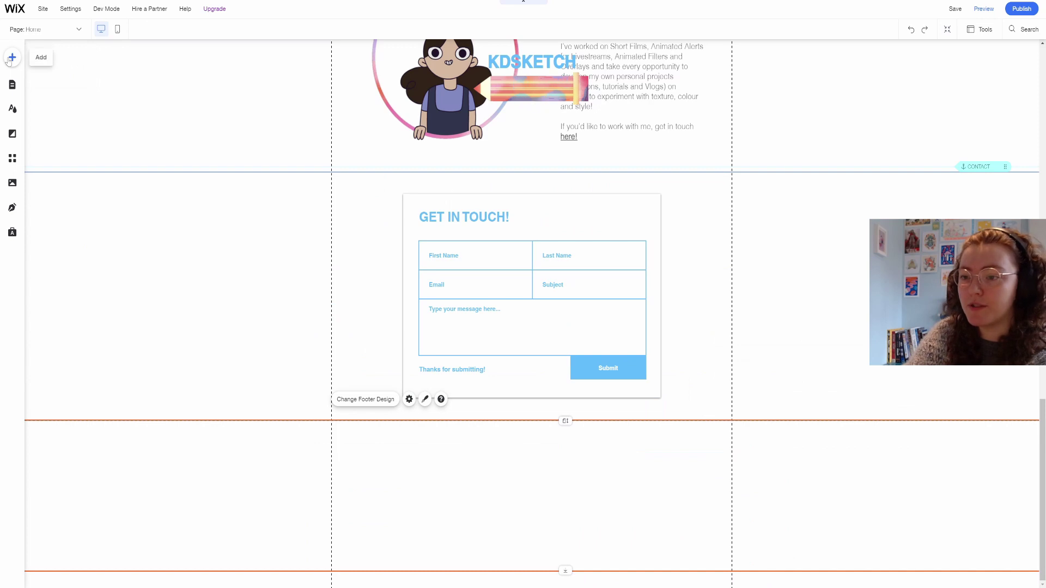
Add a social bar to the footer, remove Facebook, Pinterest and Tumblr, and link Instagram to the kdsketch profile.
click(12, 58)
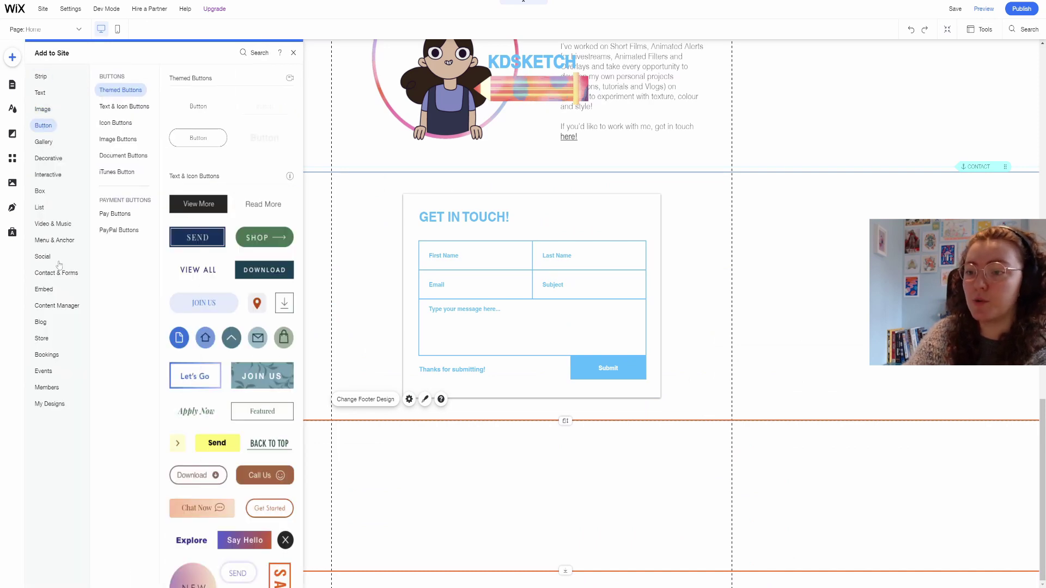
click(42, 256)
drag(234, 105, 531, 498)
click(517, 473)
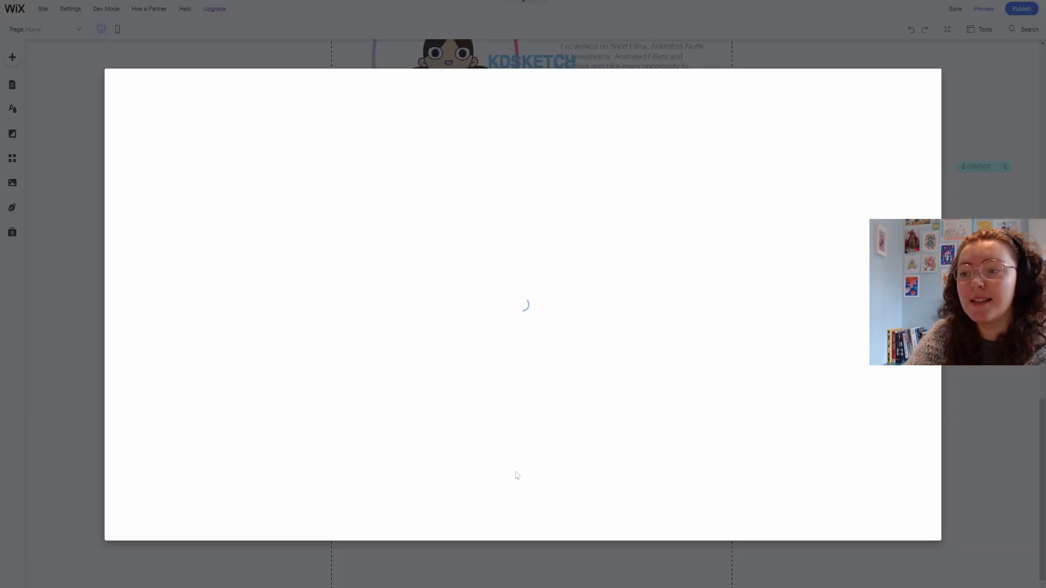
click(154, 177)
click(267, 176)
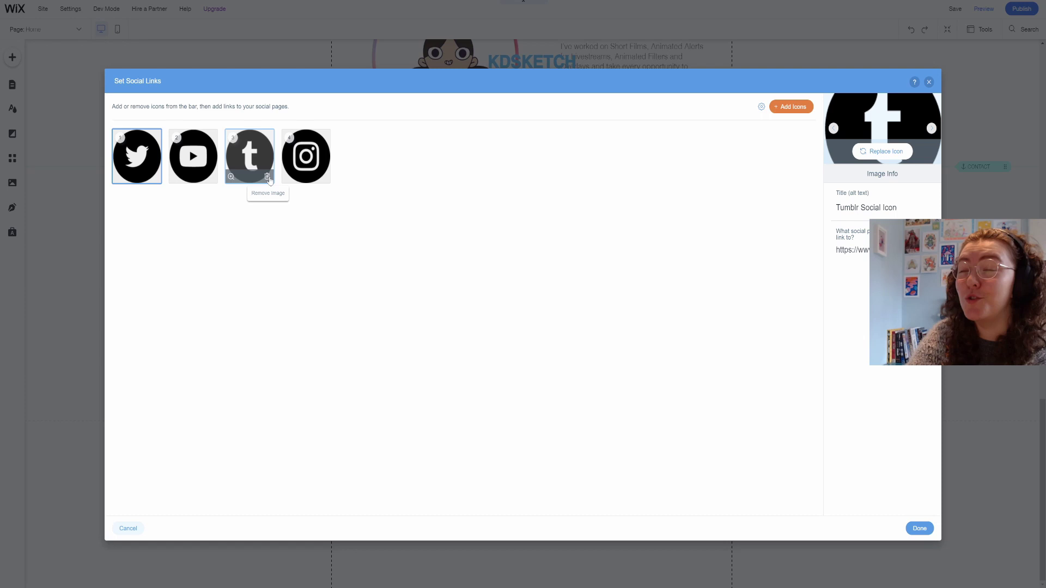
click(267, 176)
double_click(603, 248)
text(kdsketch/)
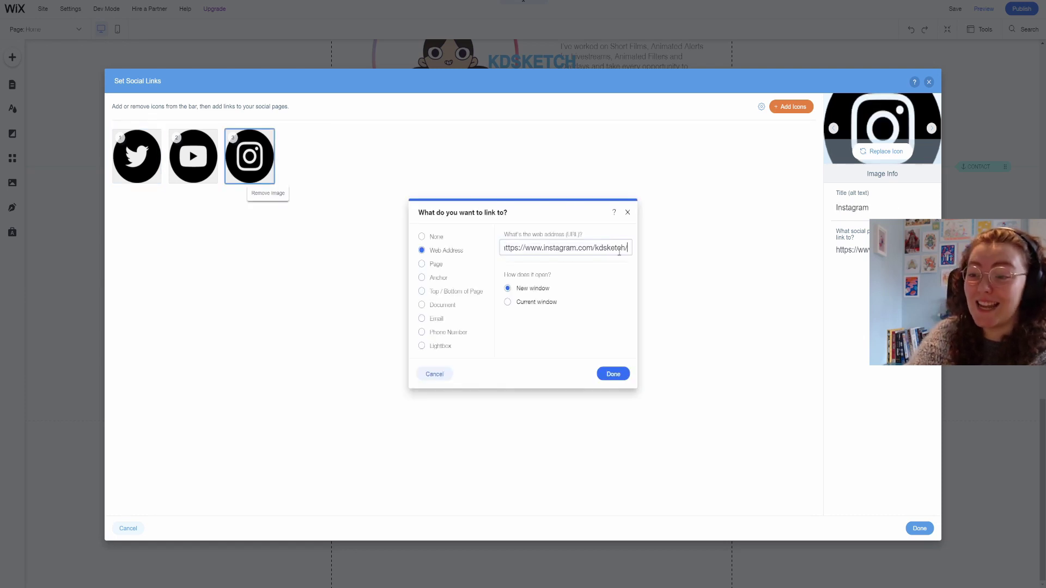
click(613, 373)
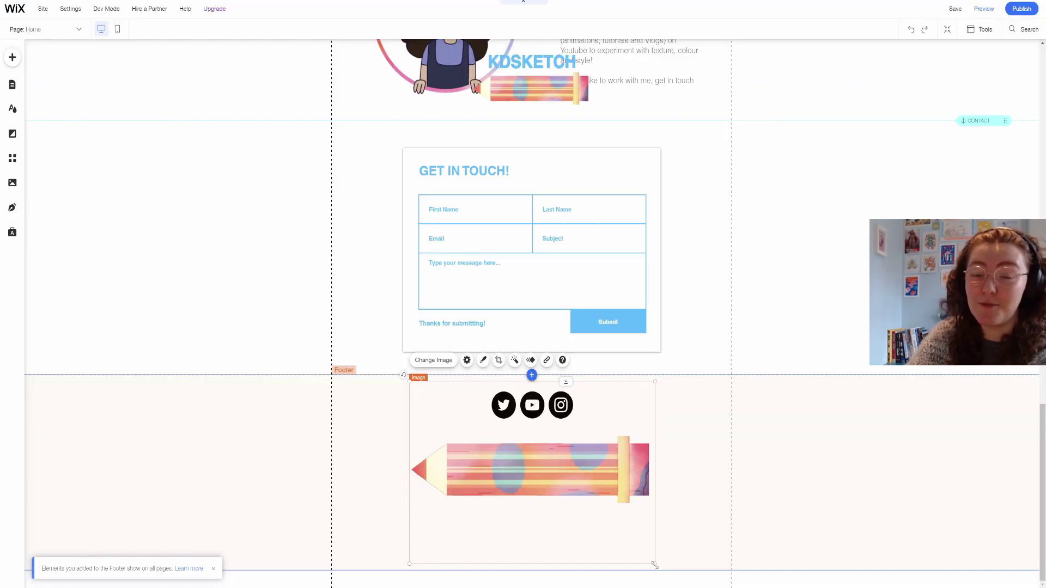
Shrink the footer pencil animation and centre it beneath the social icons.
mouse_move(596, 511)
mouse_down()
mouse_move(539, 465)
mouse_move(536, 475)
mouse_up()
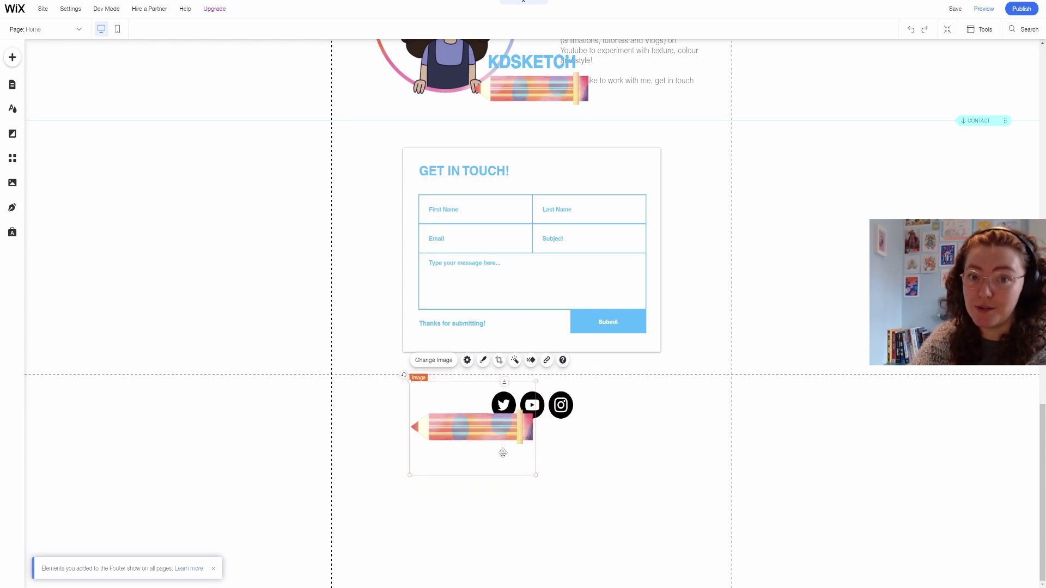
mouse_move(473, 437)
mouse_down()
mouse_move(523, 443)
mouse_move(530, 454)
mouse_up()
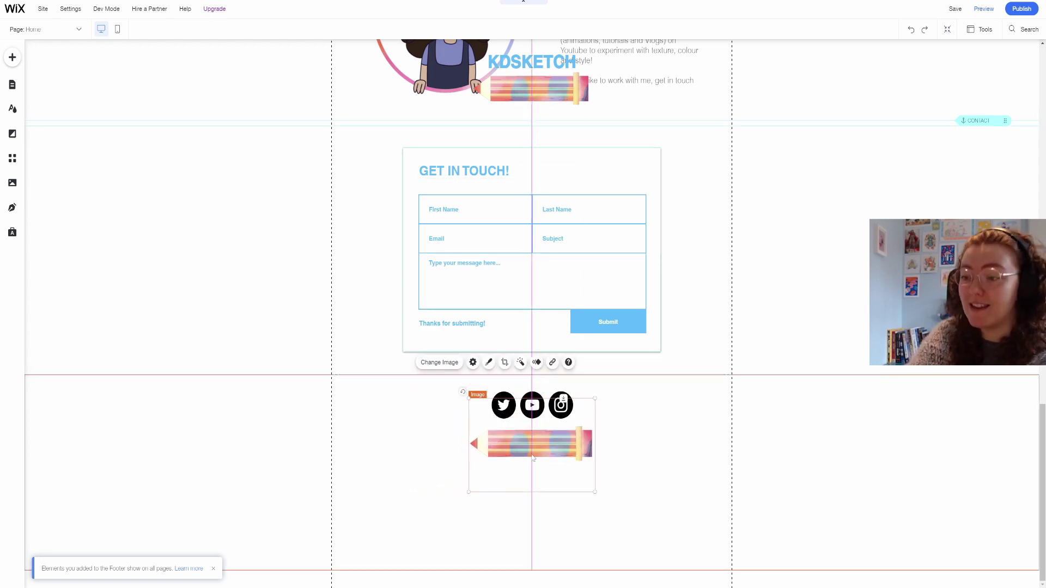
drag(595, 491, 574, 481)
drag(534, 439, 537, 440)
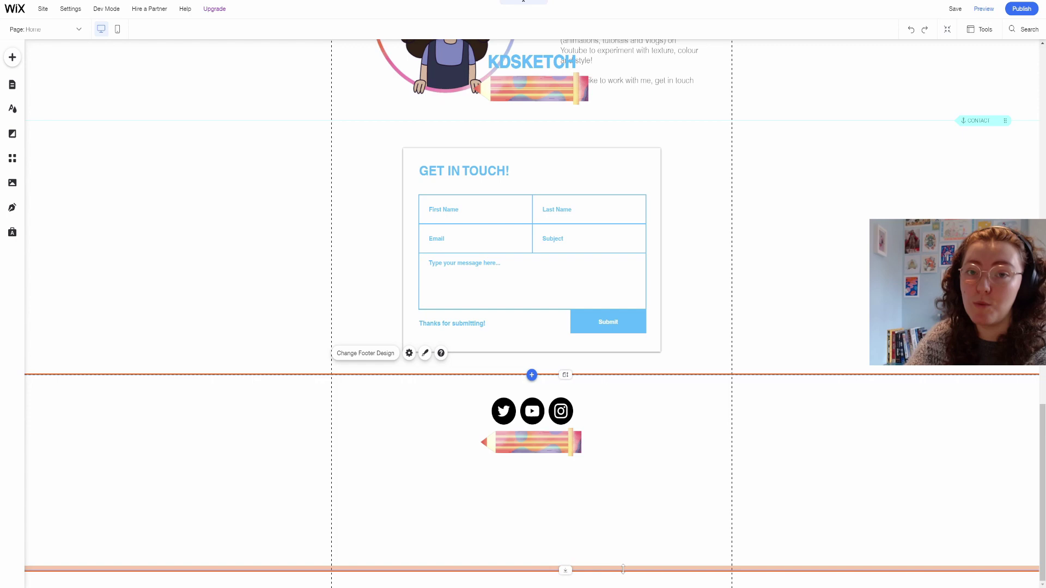
scroll(621, 520, up, 15)
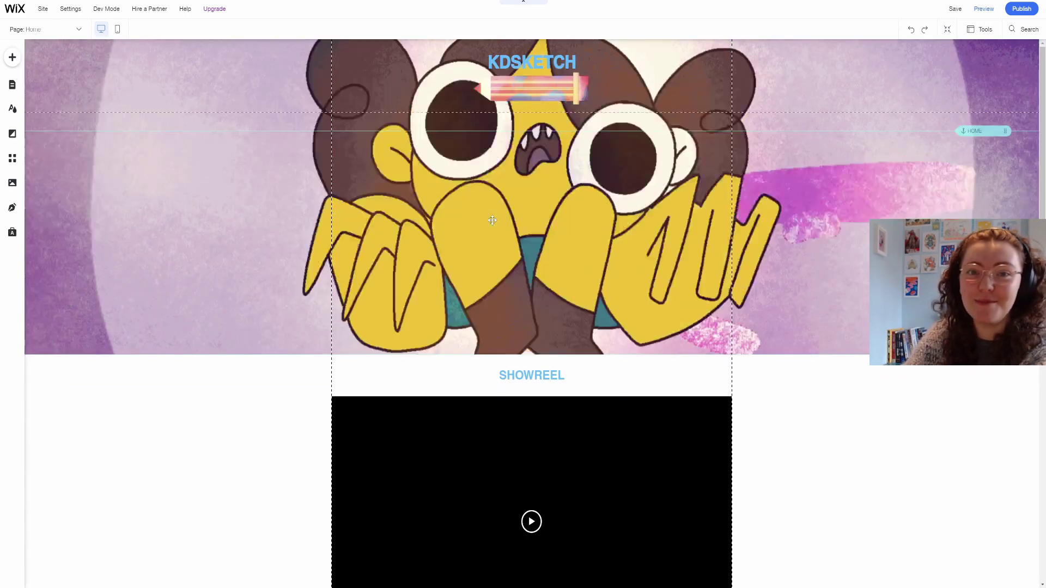
On the PORTAL page, set the top strip background to glitch preview.png from the Portal folder.
click(12, 84)
click(112, 122)
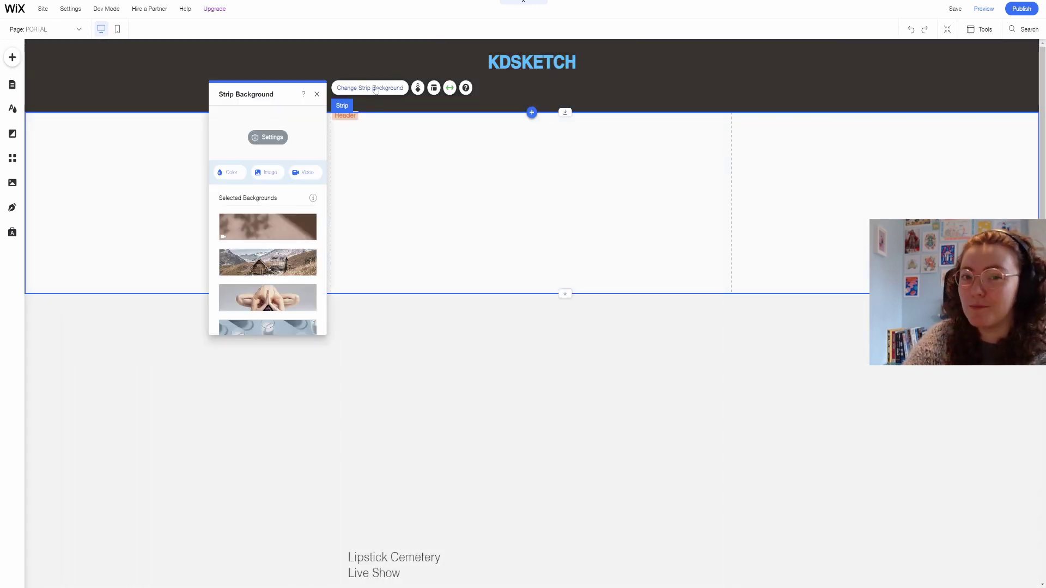
click(376, 89)
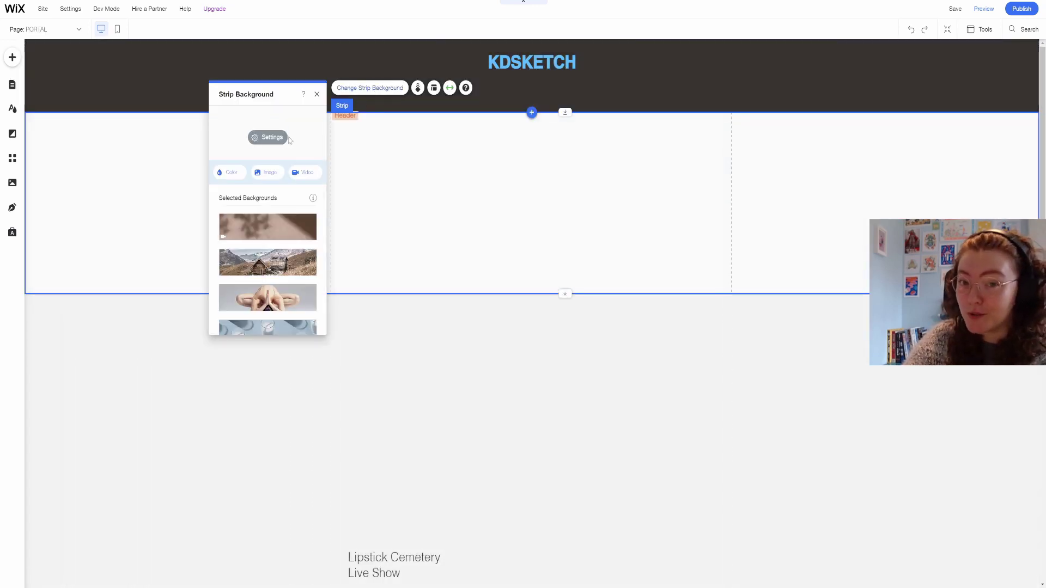
click(269, 173)
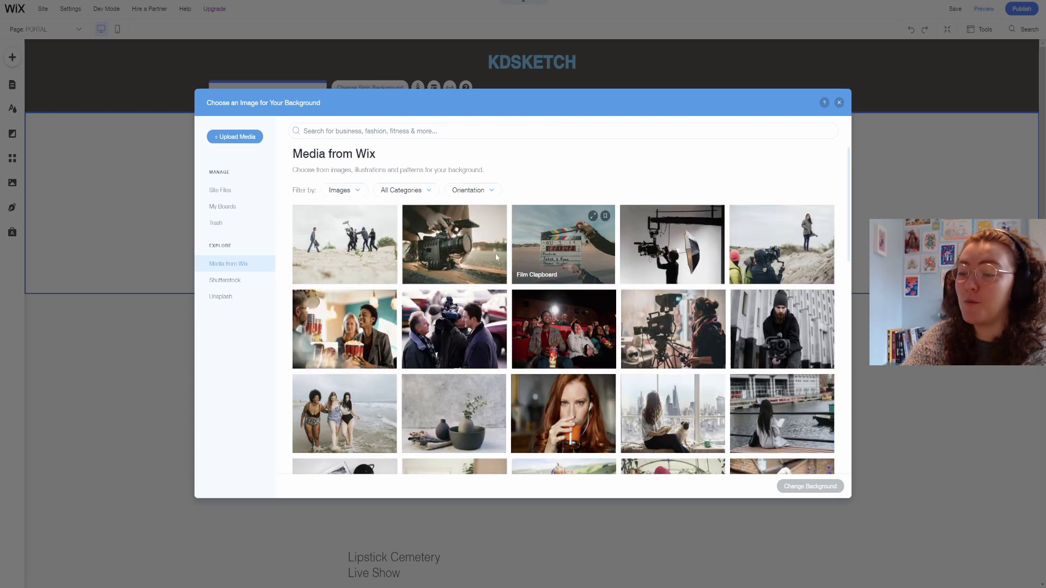
click(238, 191)
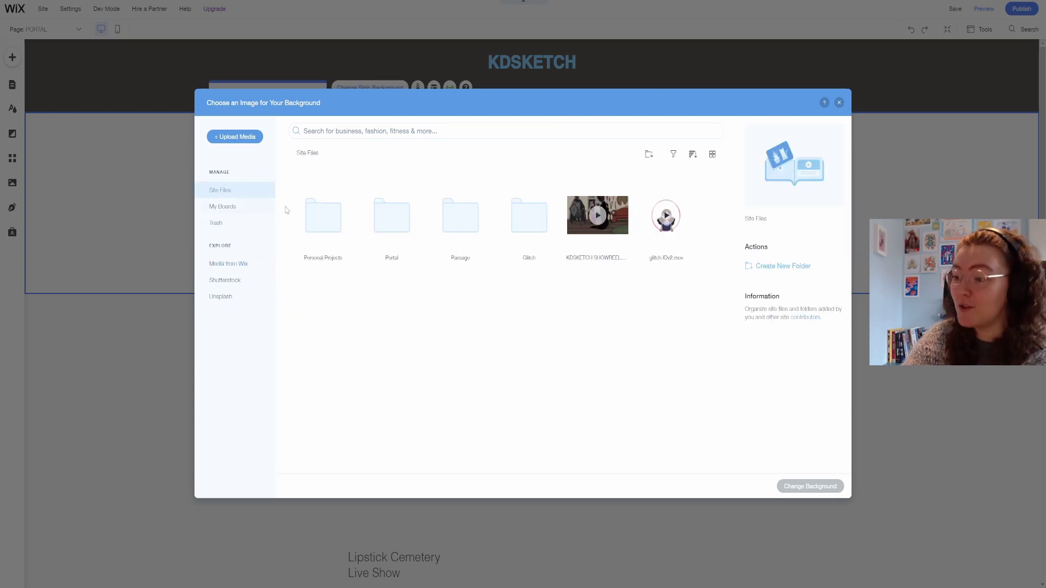
double_click(385, 229)
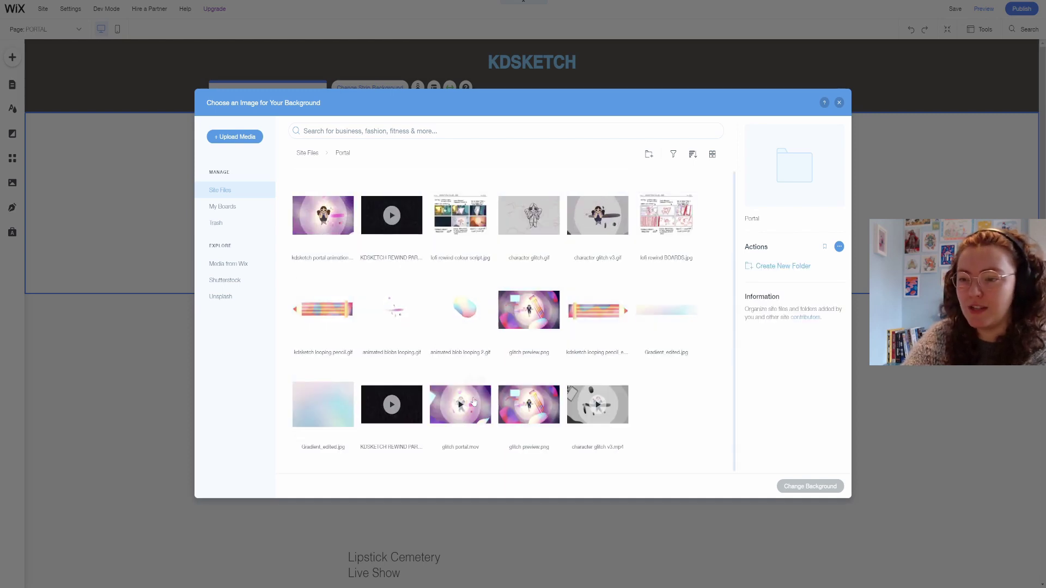
click(527, 404)
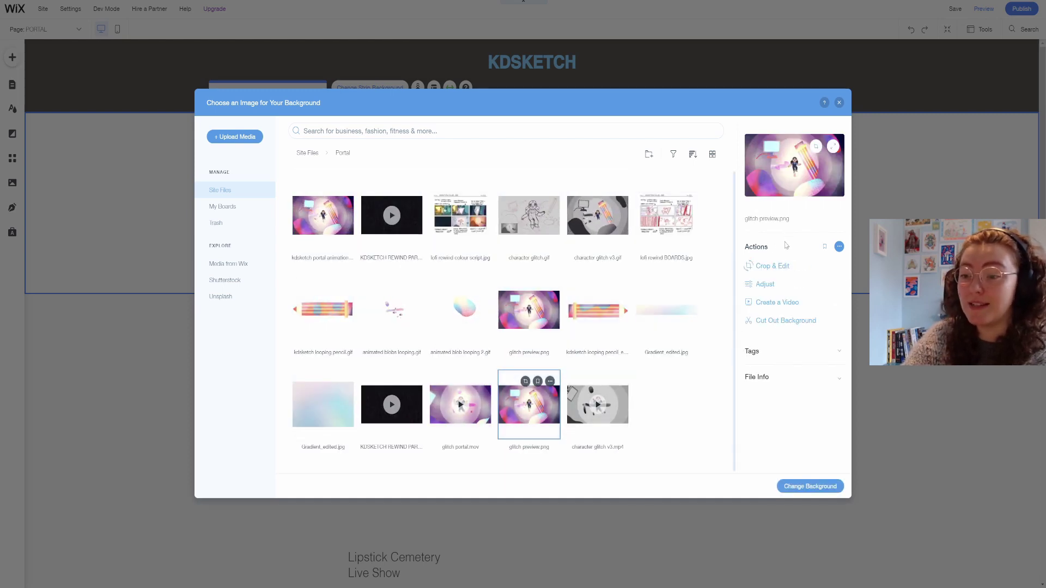
click(810, 486)
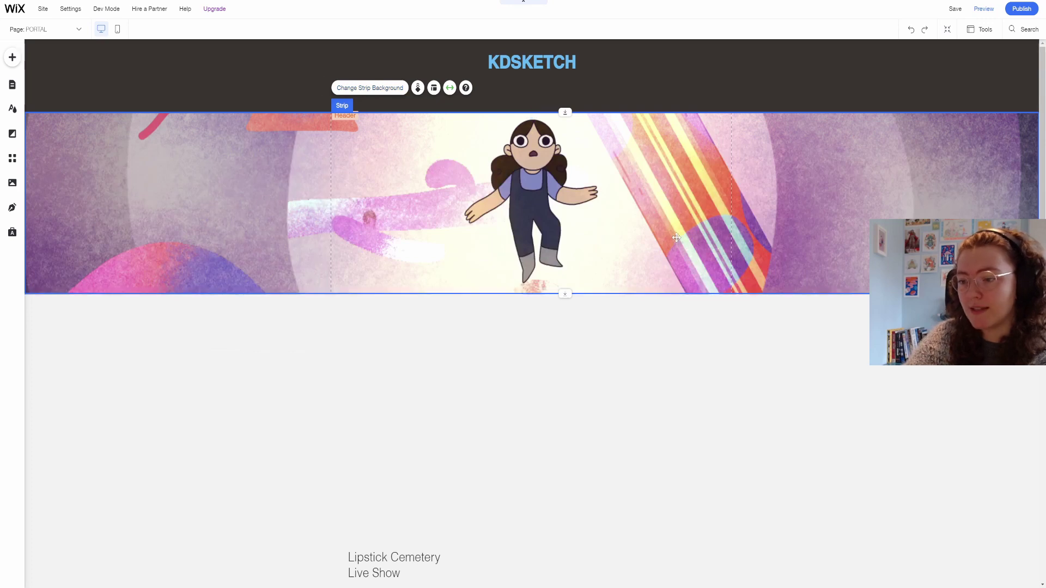
Retitle the heading PORTAL and nudge the description paragraph slightly upward.
scroll(663, 152, down, 2)
double_click(393, 195)
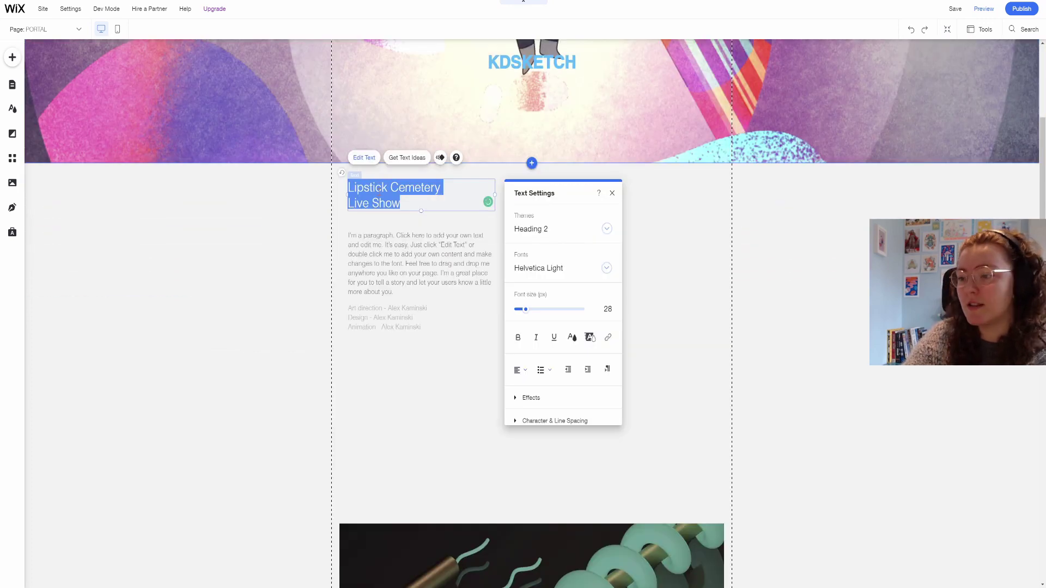
text(PORTAL)
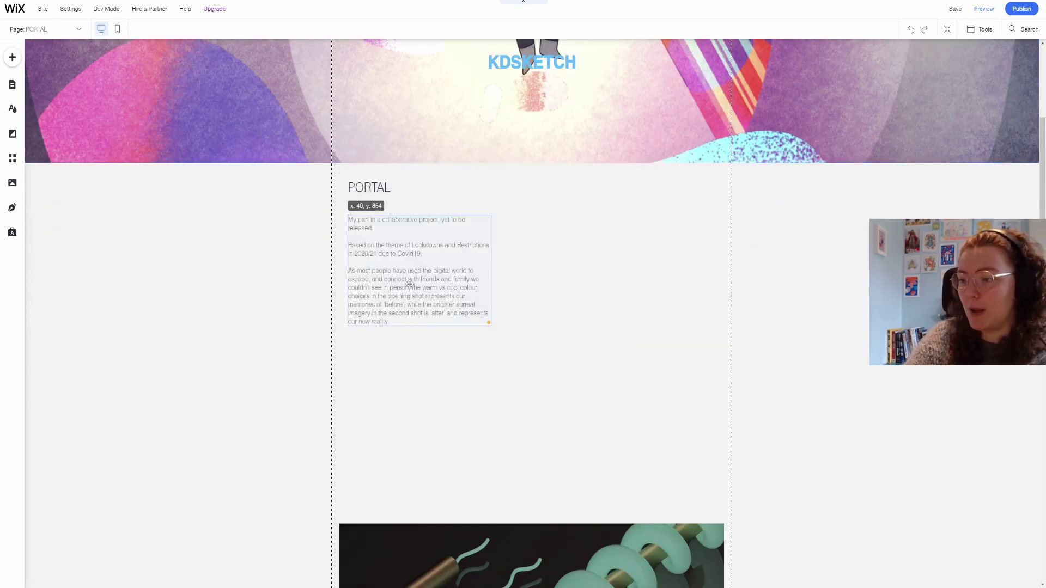
click(410, 266)
drag(410, 266, 410, 261)
click(284, 346)
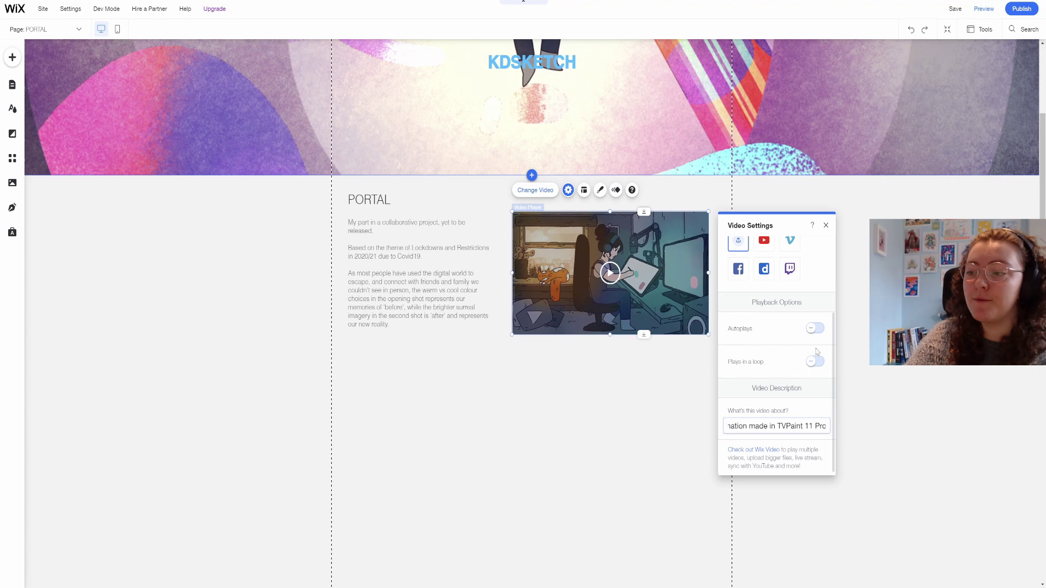
Loop the PORTAL video and place a copy of the heading below the description, retyping it.
click(815, 362)
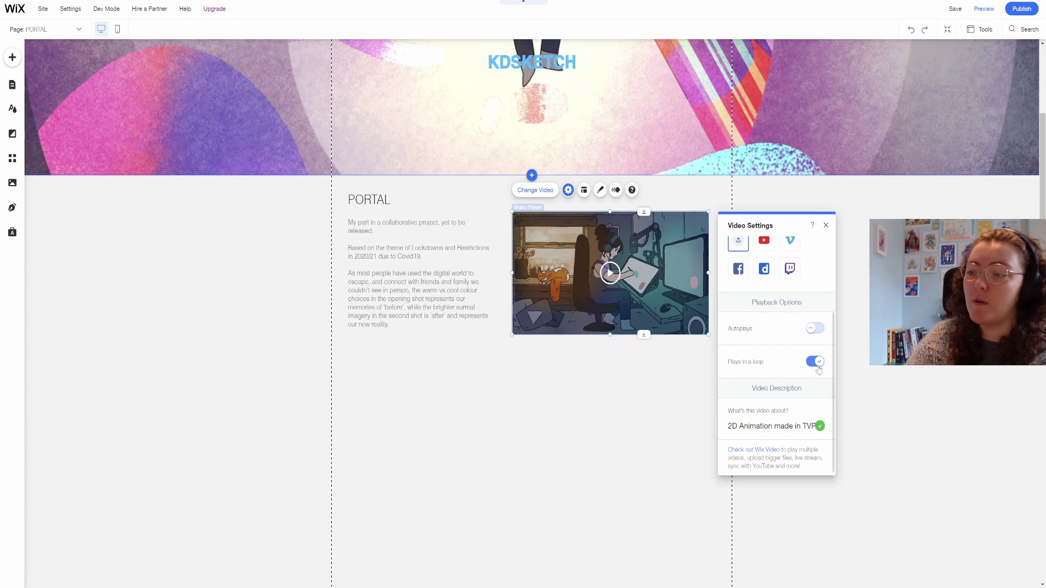
click(825, 225)
drag(405, 202, 403, 372)
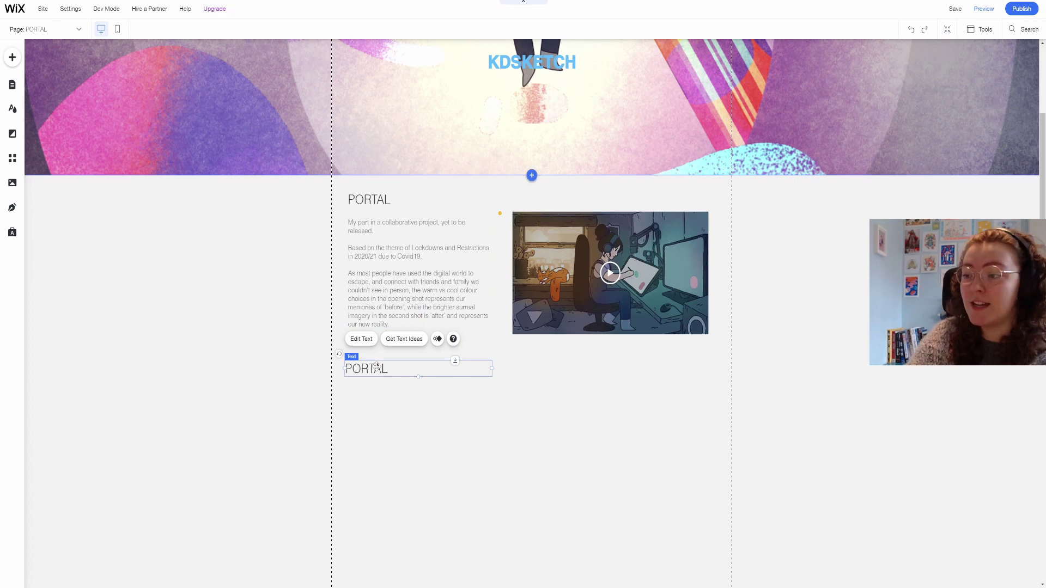
double_click(376, 366)
text(DE)
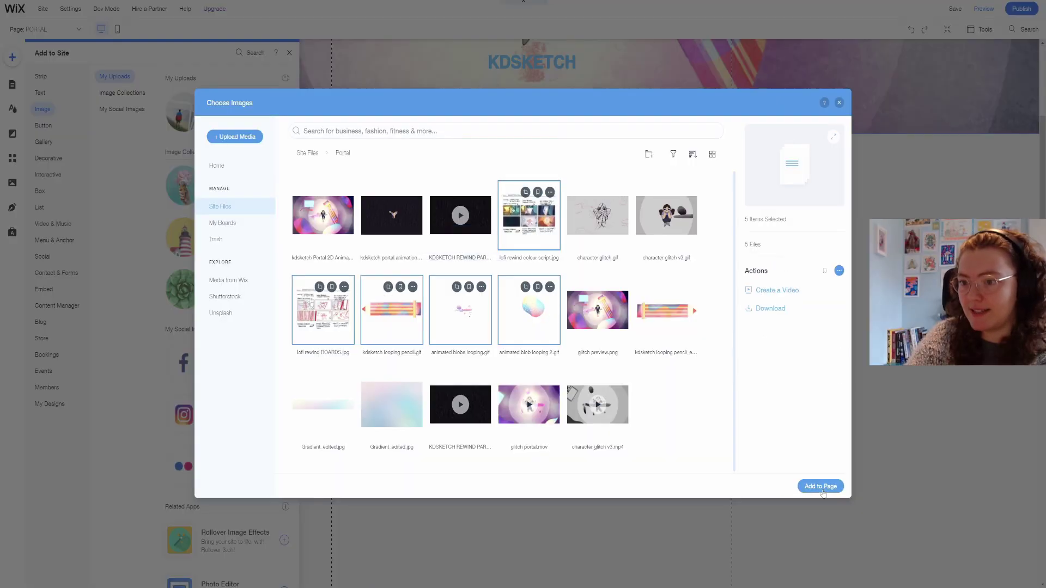
Add the Portal images, trim the storyboard's bottom, and enlarge it to 845 by 772.
click(822, 485)
scroll(579, 381, down, 5)
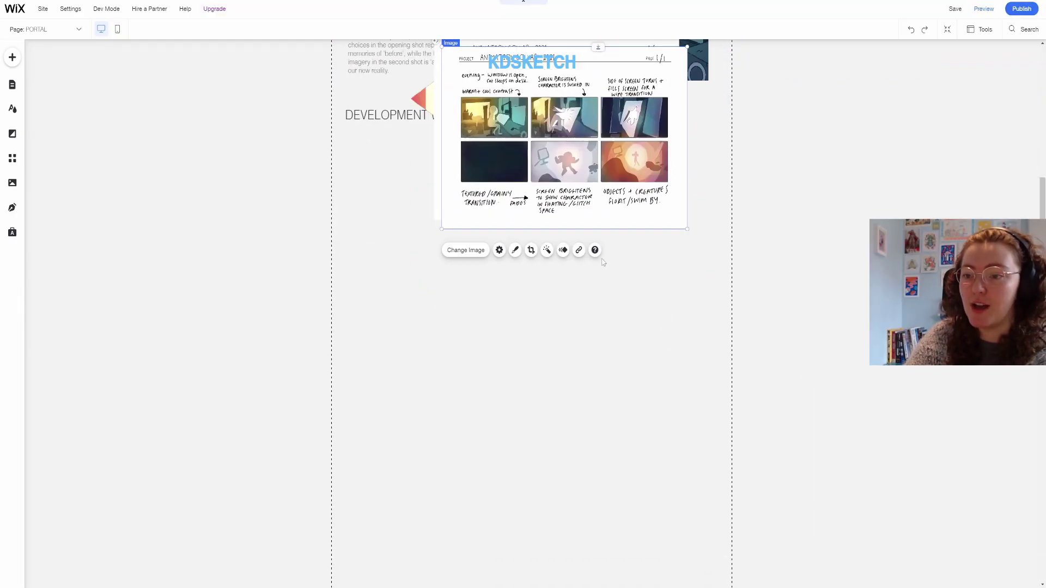
click(529, 247)
drag(579, 457, 503, 355)
click(666, 304)
click(572, 482)
click(585, 376)
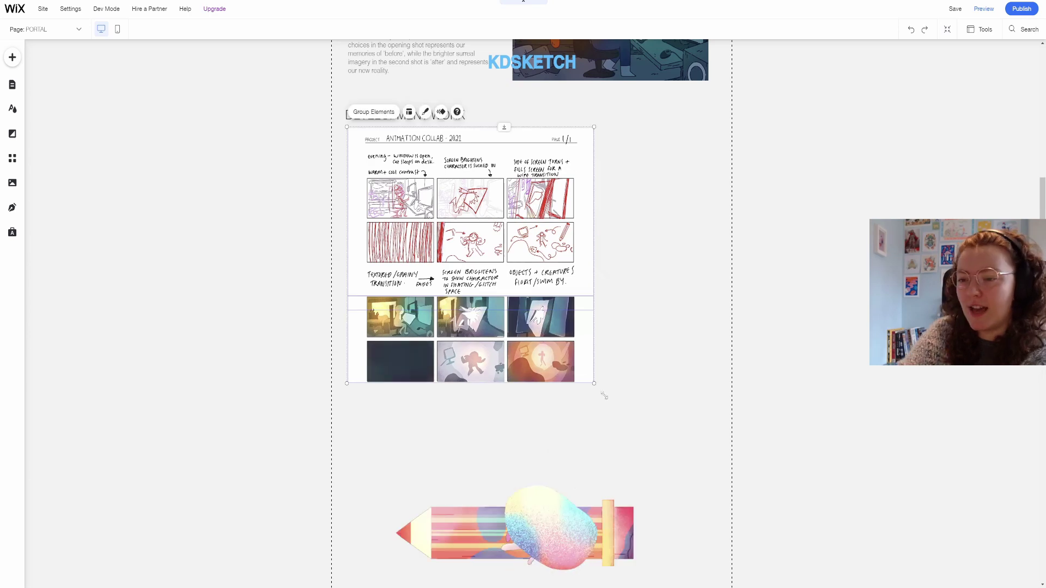
drag(592, 383, 707, 482)
Shrink the blob, pencil and splash loops and line them up in a row.
scroll(681, 436, down, 4)
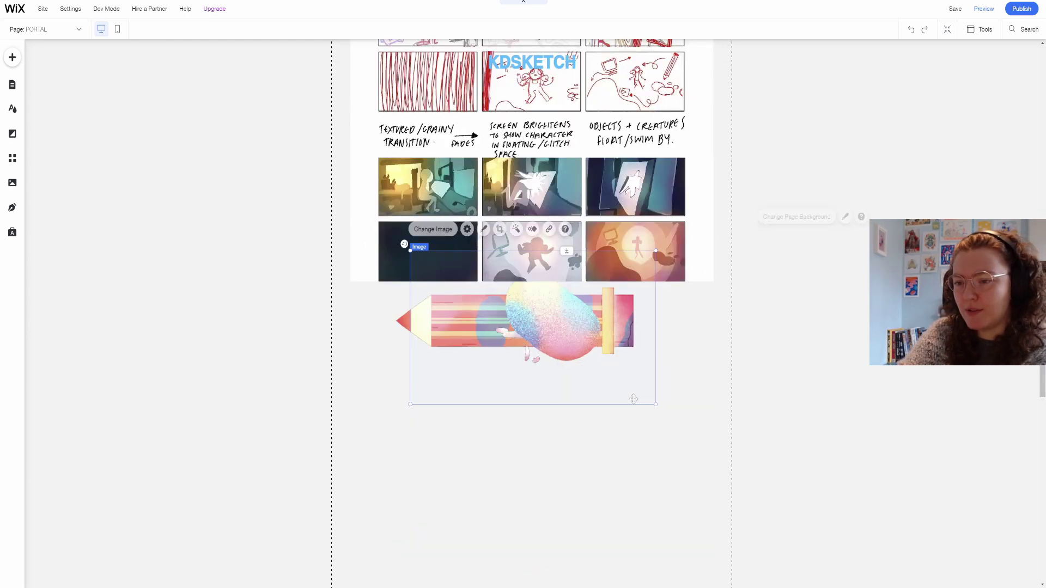
mouse_move(663, 446)
mouse_down()
mouse_move(502, 292)
mouse_move(512, 444)
mouse_up()
scroll(599, 425, down, 2)
drag(658, 492, 473, 285)
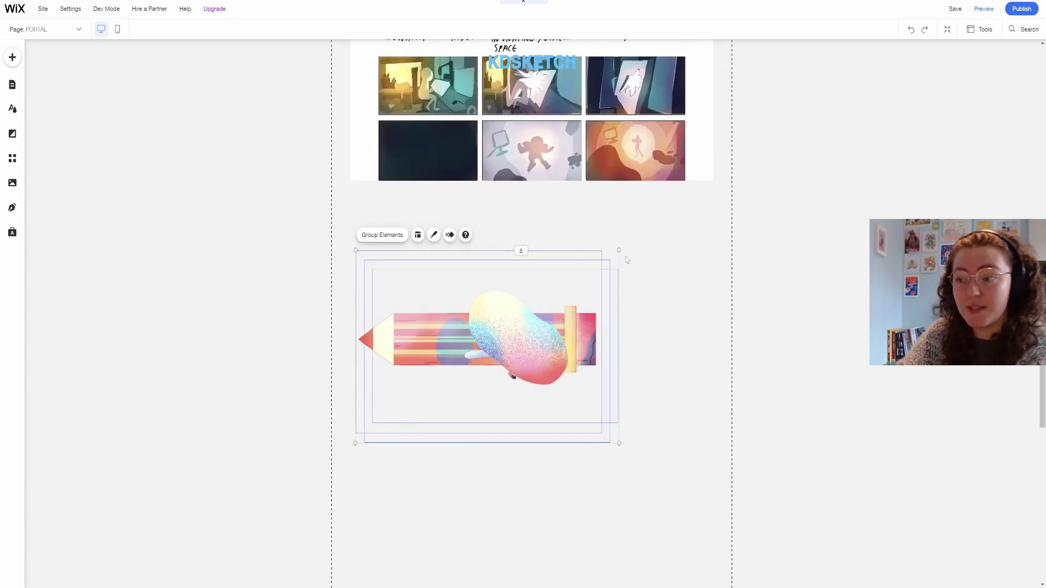
drag(618, 249, 546, 337)
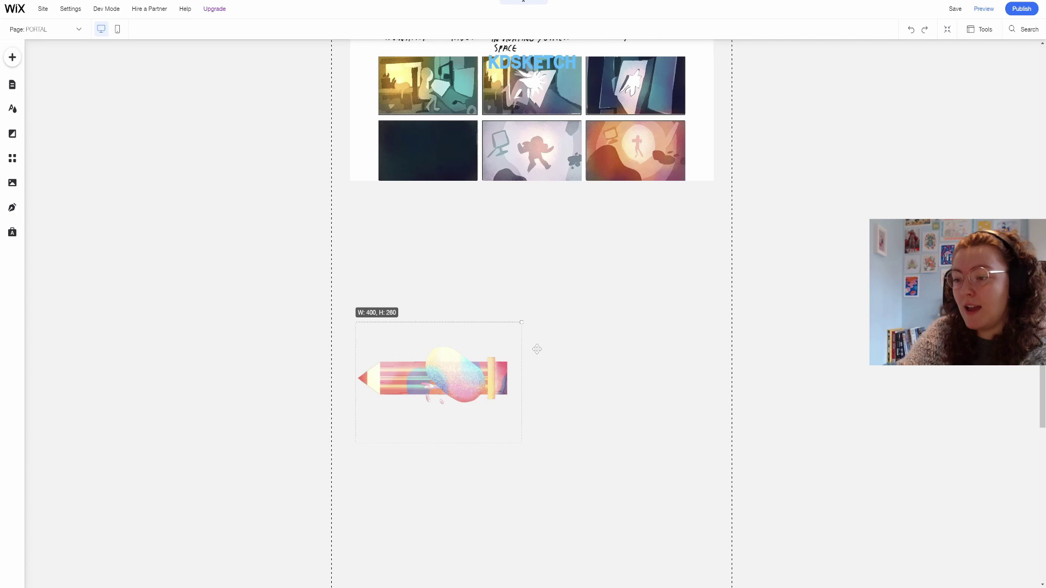
mouse_move(537, 348)
mouse_down()
mouse_move(601, 305)
mouse_move(460, 268)
mouse_move(452, 247)
mouse_move(448, 260)
mouse_up()
mouse_move(460, 380)
mouse_down()
mouse_move(558, 329)
mouse_move(594, 256)
mouse_move(561, 257)
mouse_up()
drag(493, 459, 651, 258)
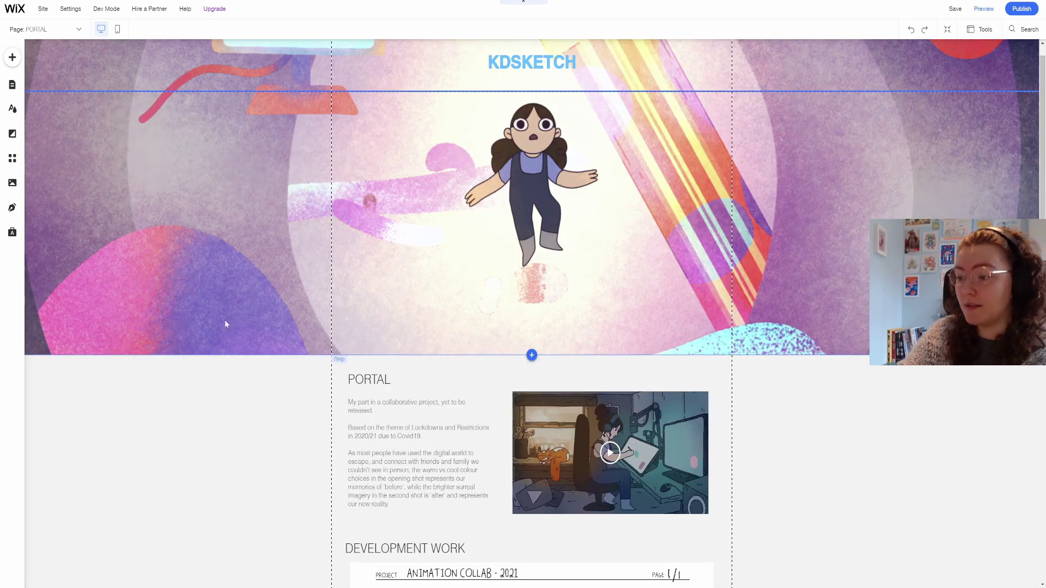
scroll(226, 324, down, 4)
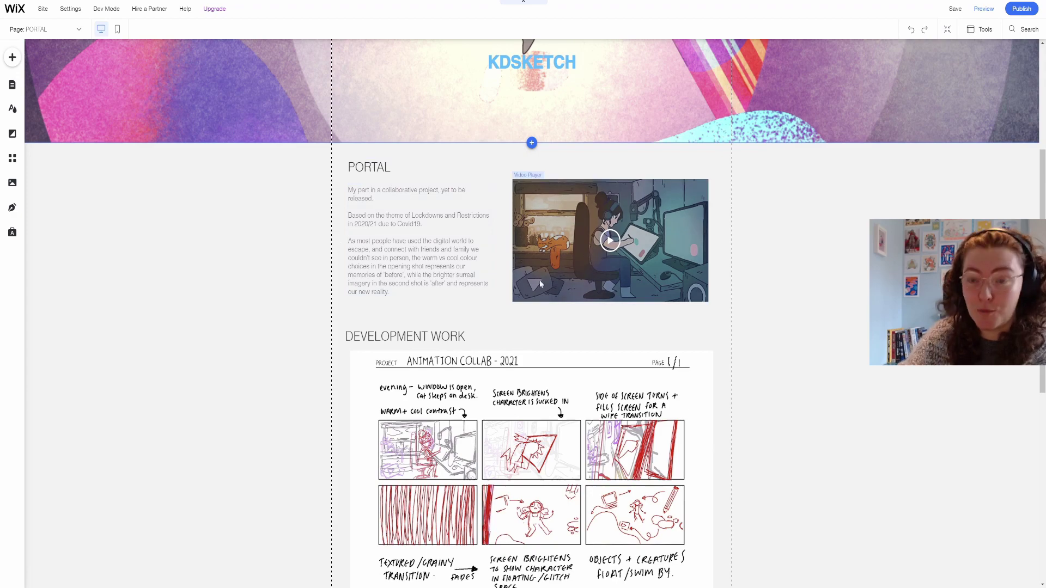
Switch the PORTAL page to its mobile layout.
scroll(594, 246, down, 4)
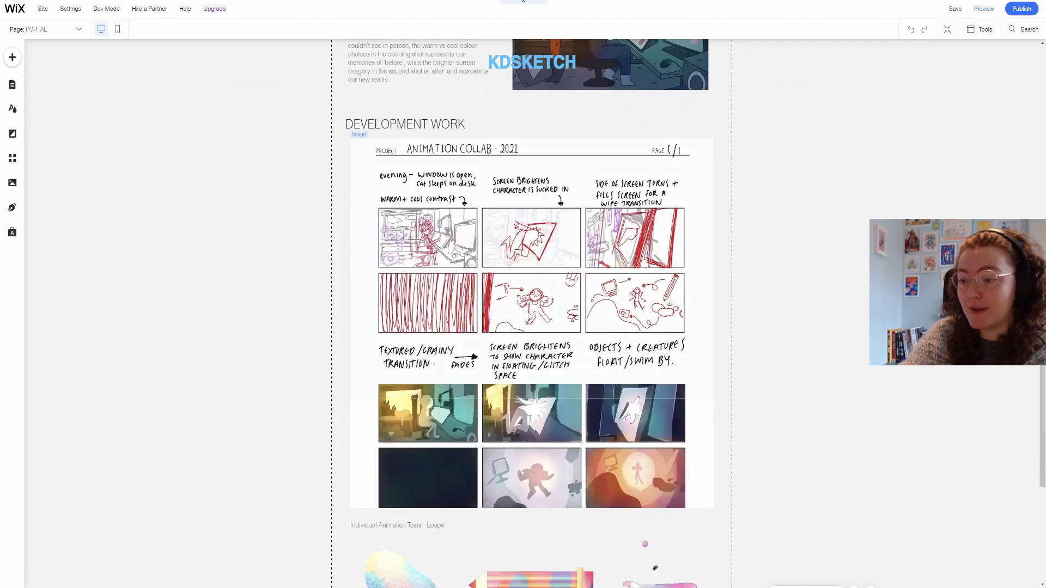
scroll(758, 389, down, 2)
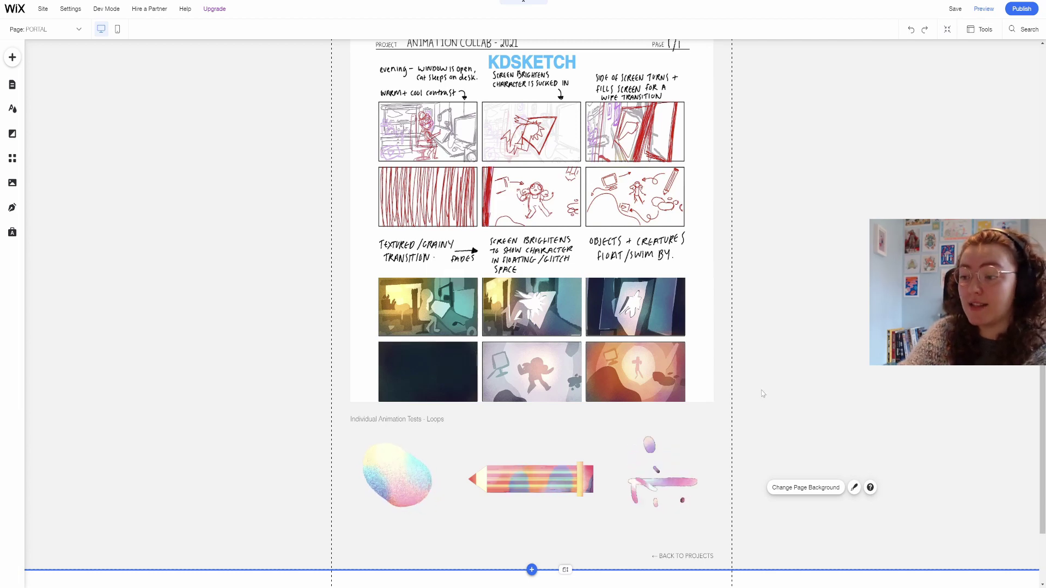
scroll(762, 393, up, 15)
click(117, 30)
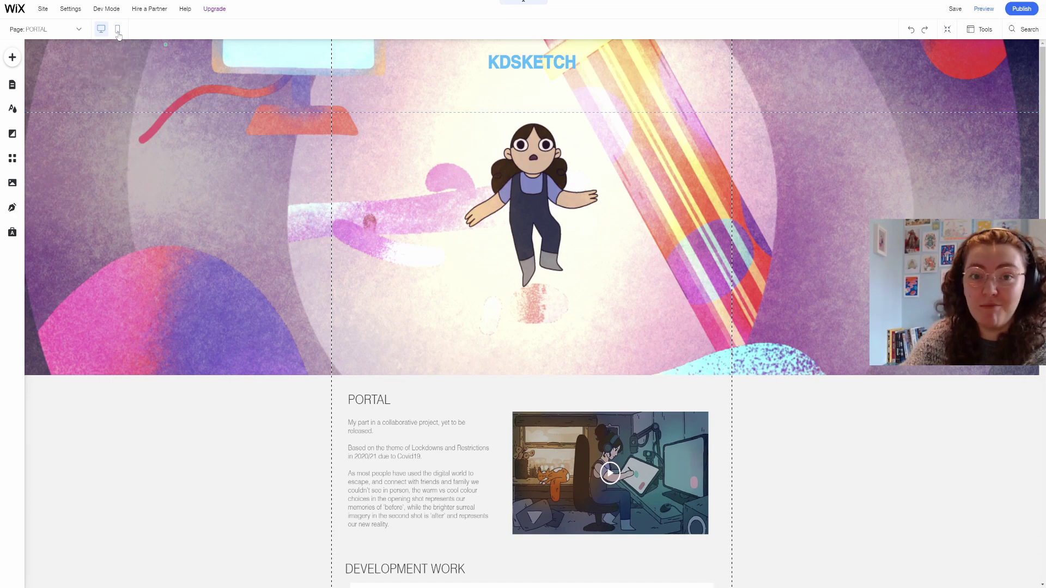
Enlarge the mobile pencil and floating-figure loops lower down, then return to desktop view.
scroll(504, 125, down, 7)
mouse_move(539, 350)
mouse_down()
mouse_move(596, 333)
mouse_move(558, 369)
mouse_up()
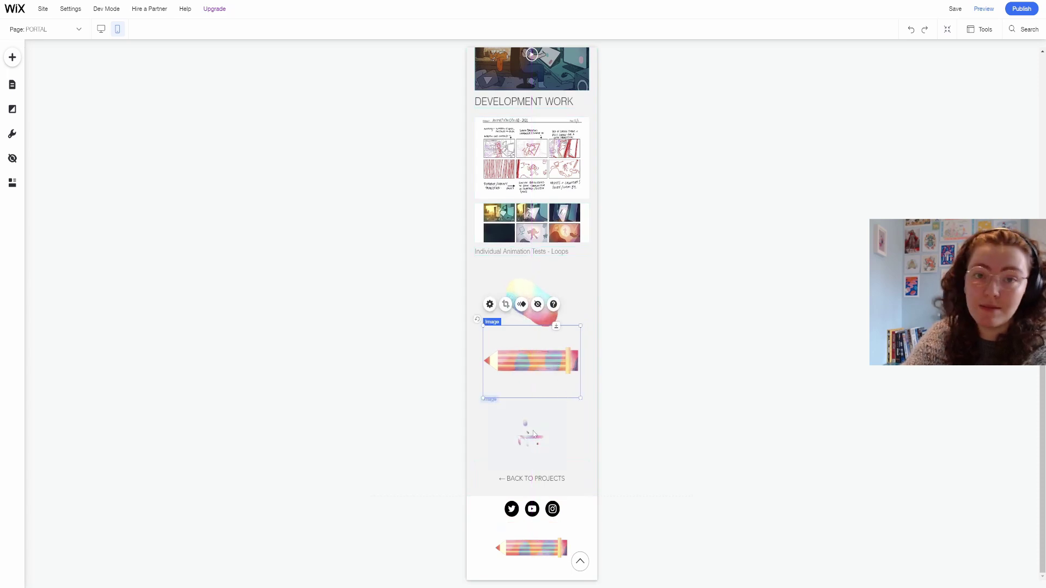
drag(570, 405, 659, 335)
drag(553, 434, 523, 448)
click(118, 30)
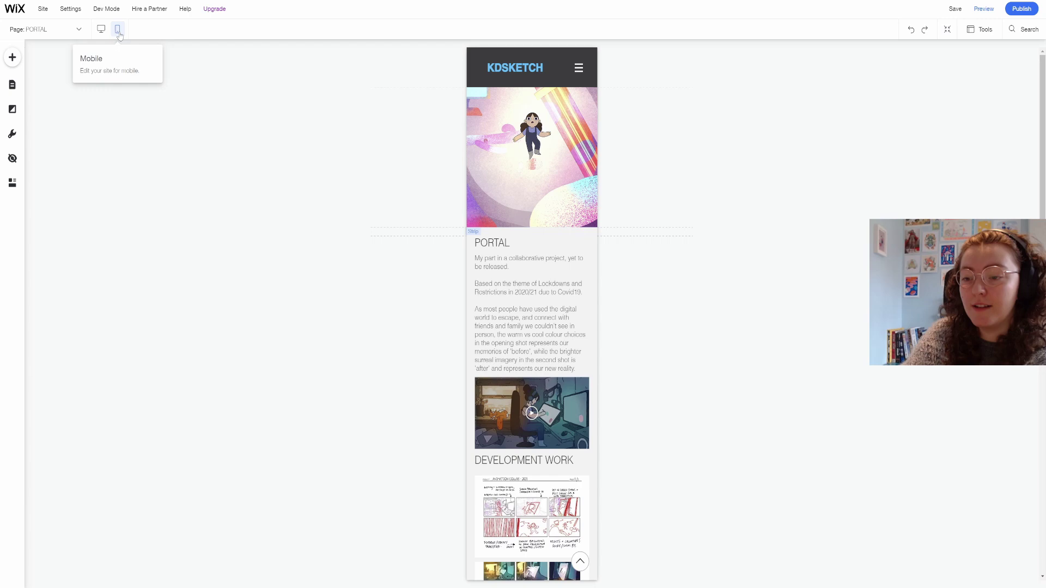
click(100, 30)
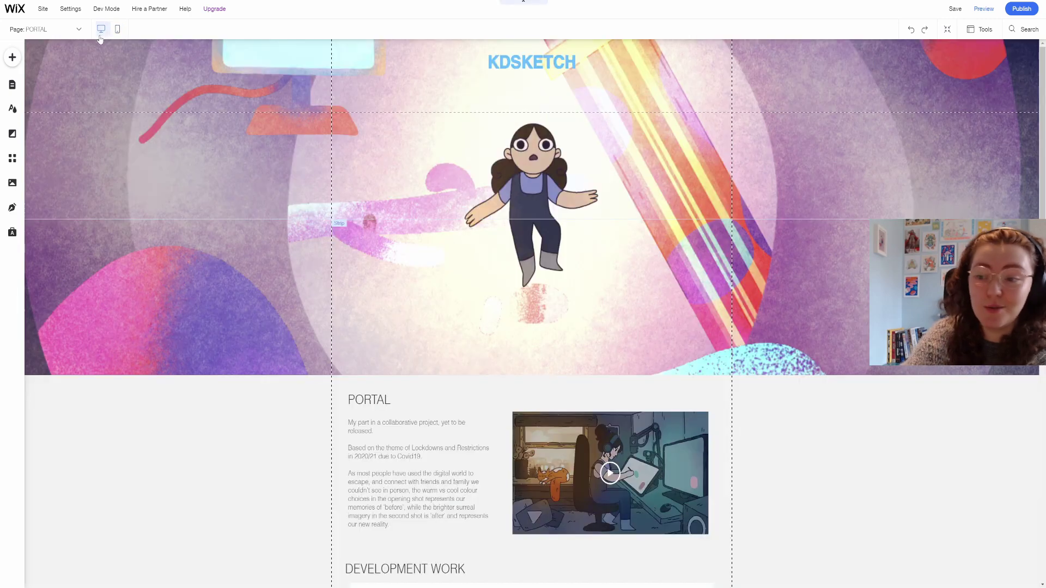
On the GLITCH page, set the header strip background to GLITCH - CHOP SHOT.png.
click(12, 85)
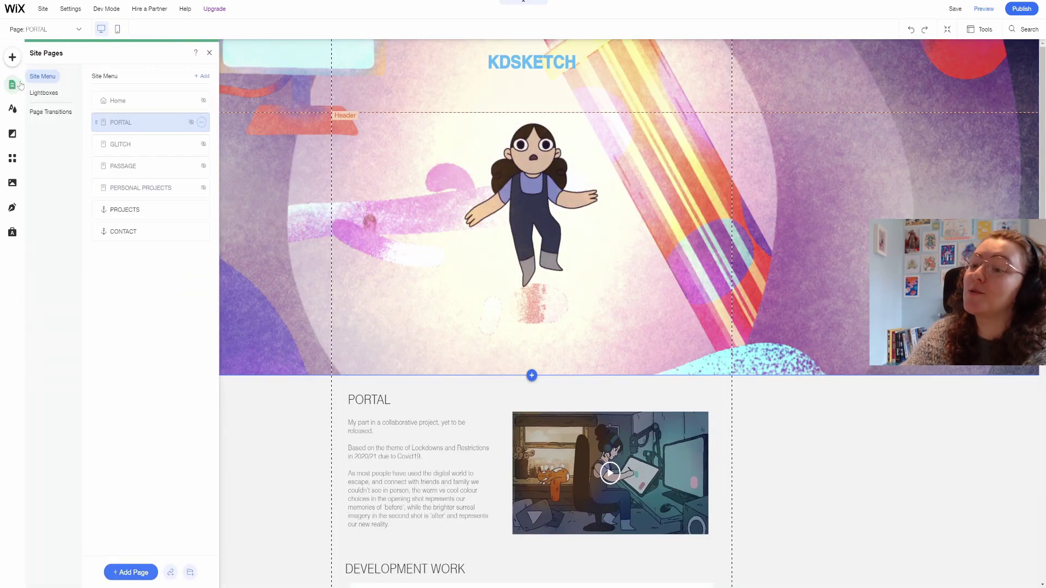
click(109, 143)
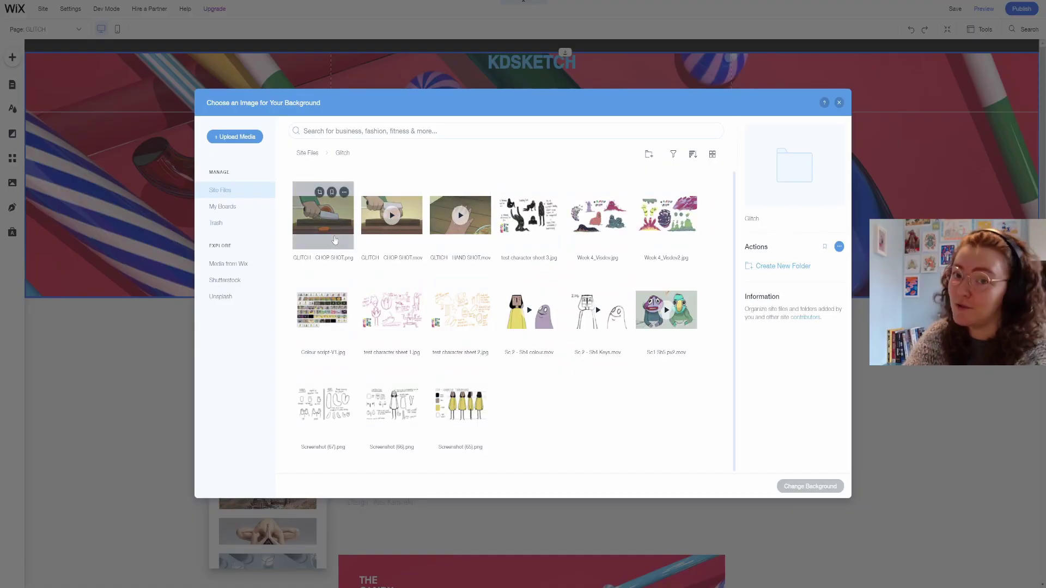
click(331, 240)
click(809, 485)
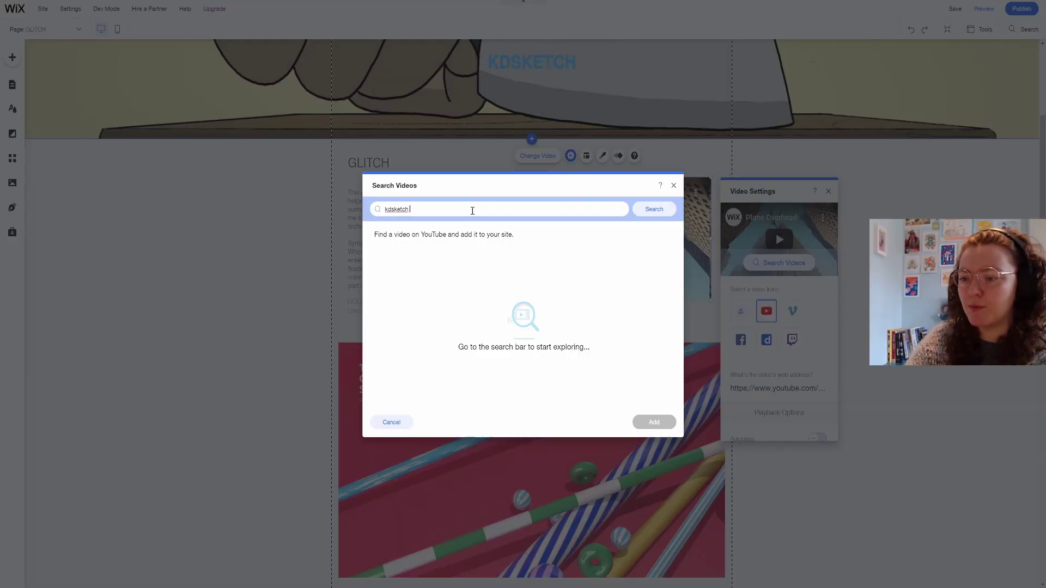
Search YouTube for the GLITCH video and add it to the page.
text(glitch the weirdest animation I ever made)
key(Return)
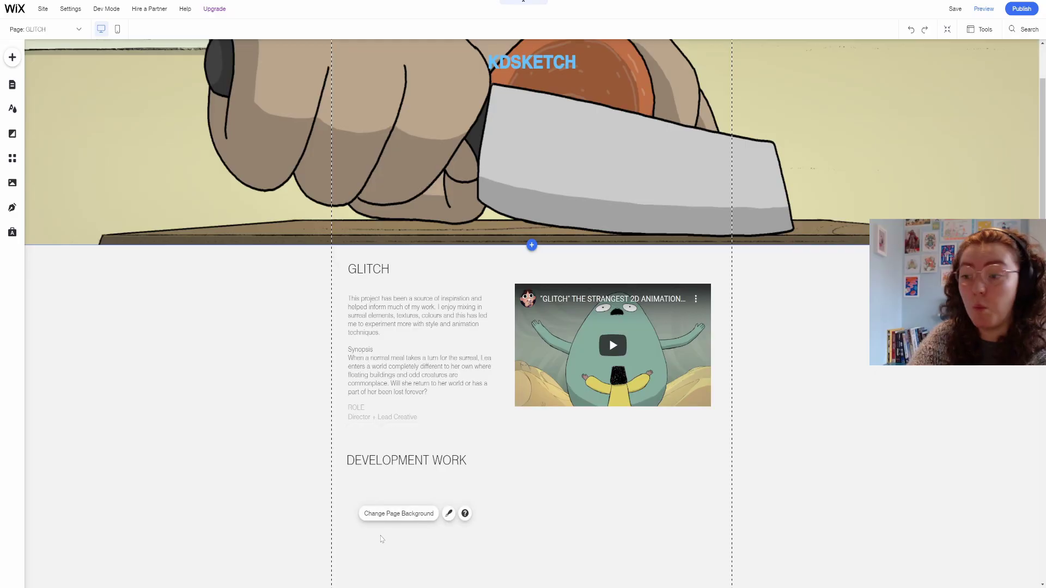
scroll(523, 326, down, 3)
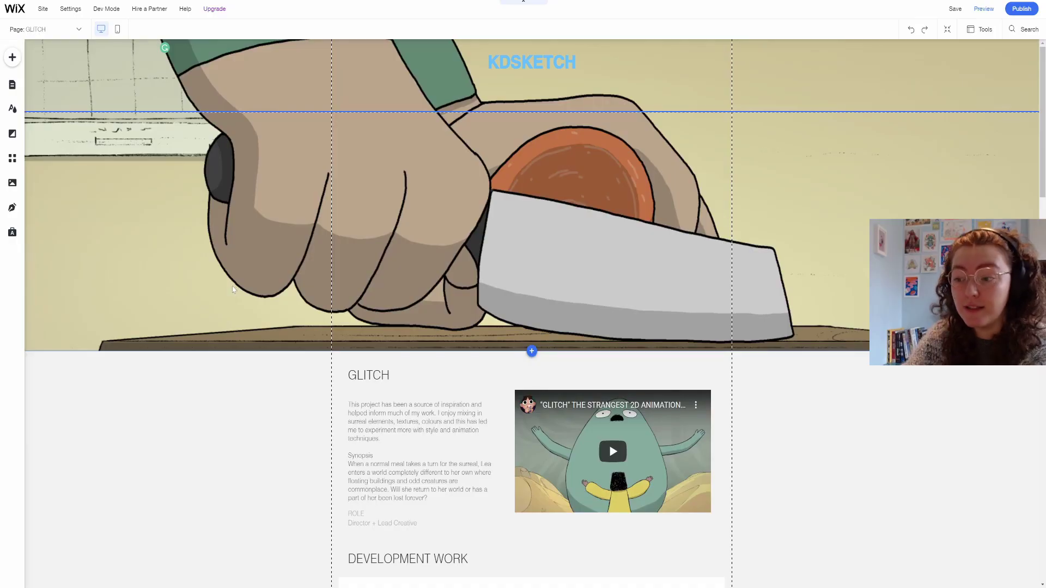
scroll(233, 294, down, 10)
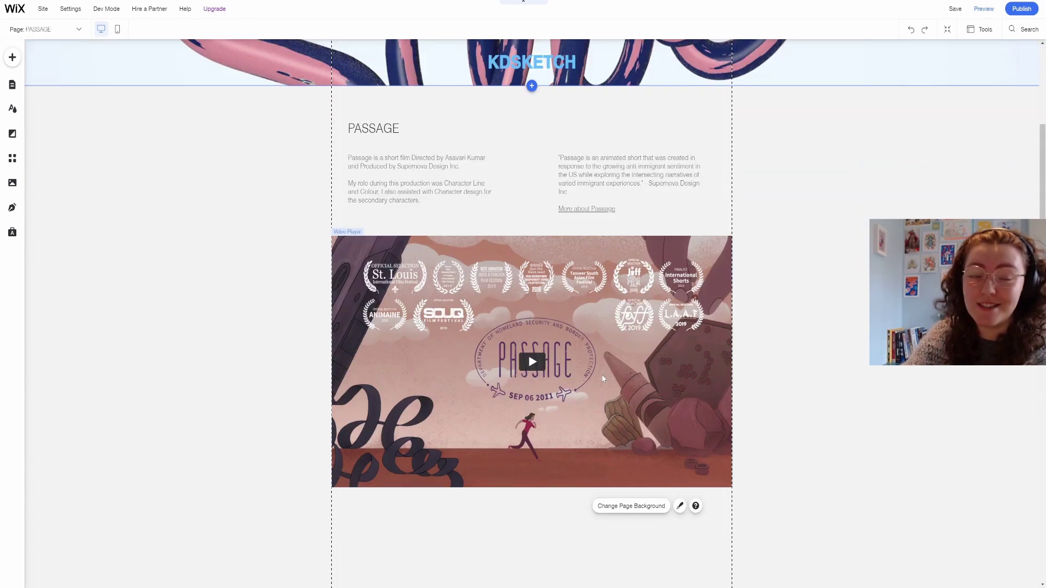
Nudge the PASSAGE video up and set the header background to Passage/003.png.
drag(599, 371, 600, 364)
scroll(522, 273, up, 4)
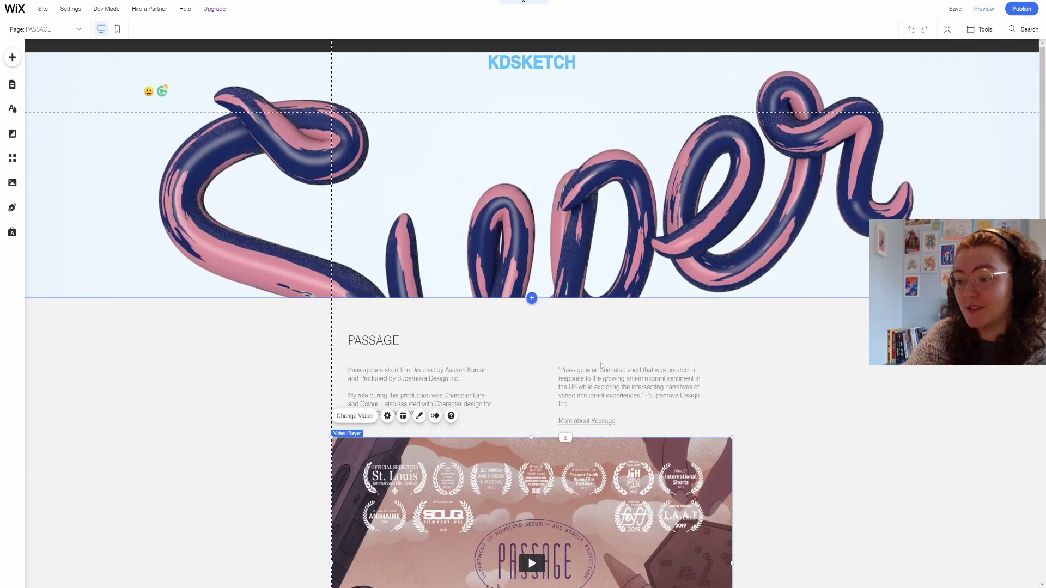
click(448, 219)
click(449, 206)
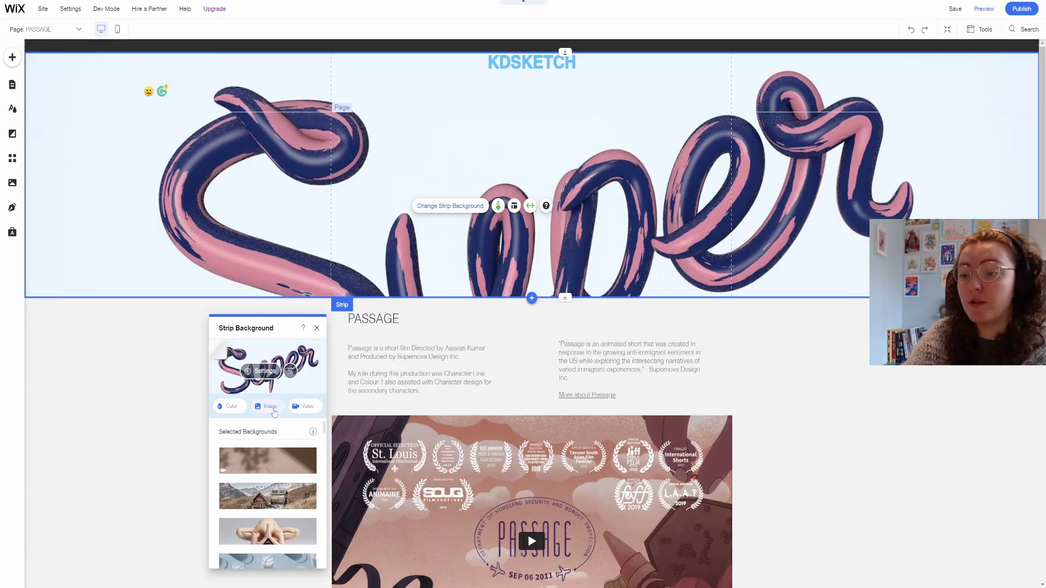
click(269, 407)
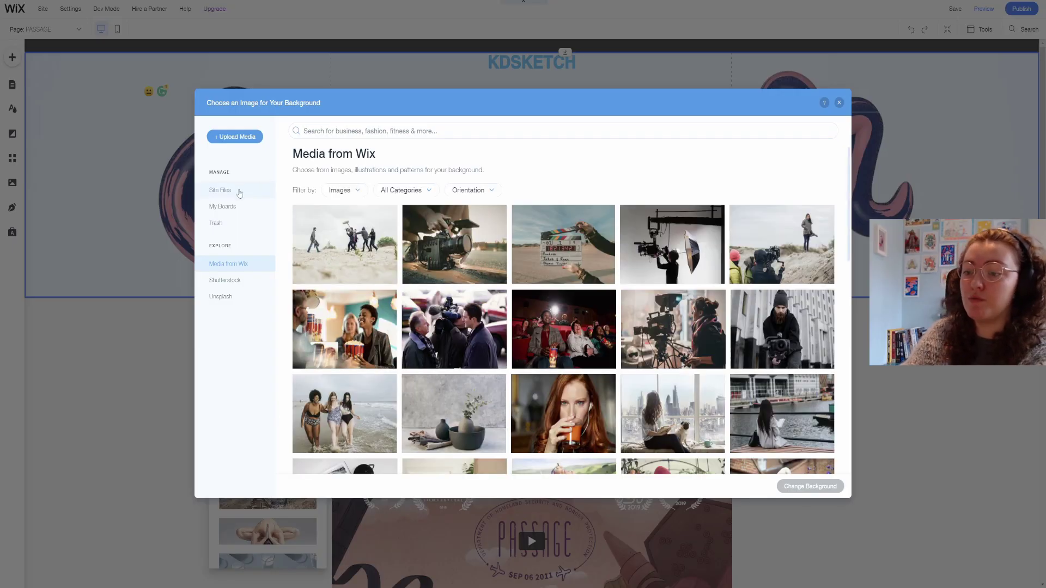
click(240, 194)
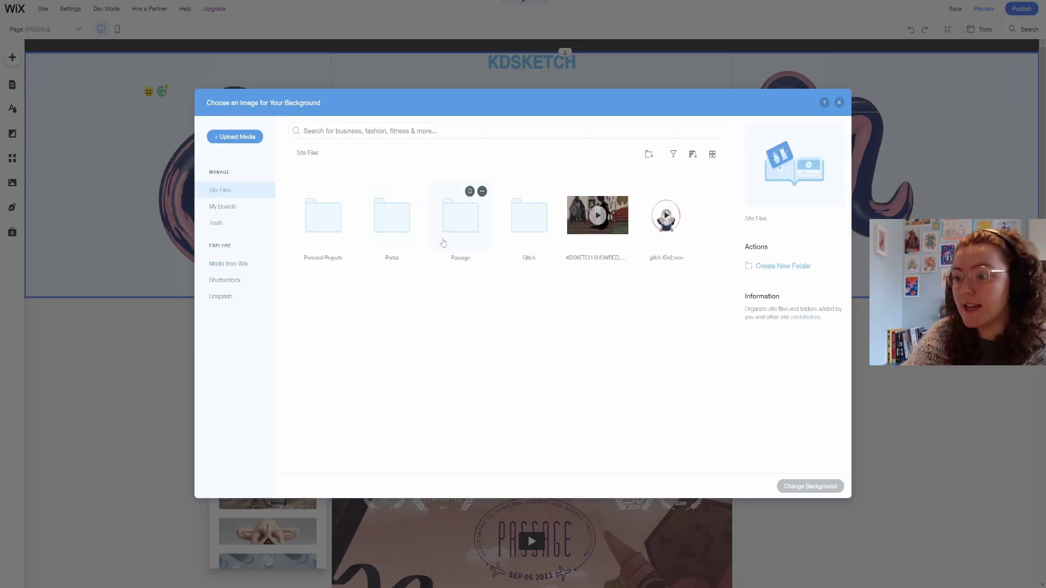
double_click(442, 242)
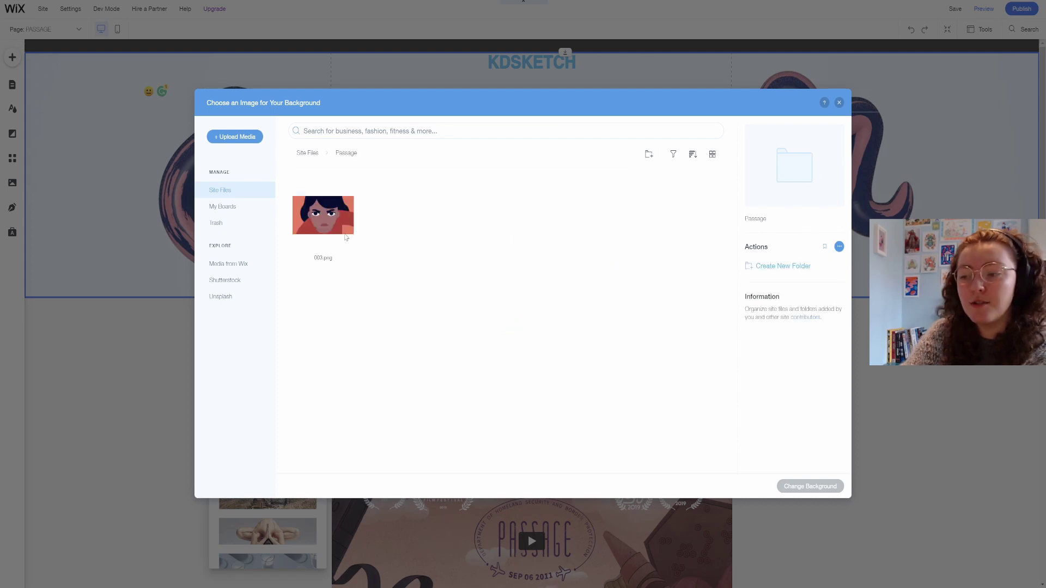
click(323, 215)
click(809, 486)
Make the PASSAGE header strip slightly taller.
drag(629, 314, 629, 338)
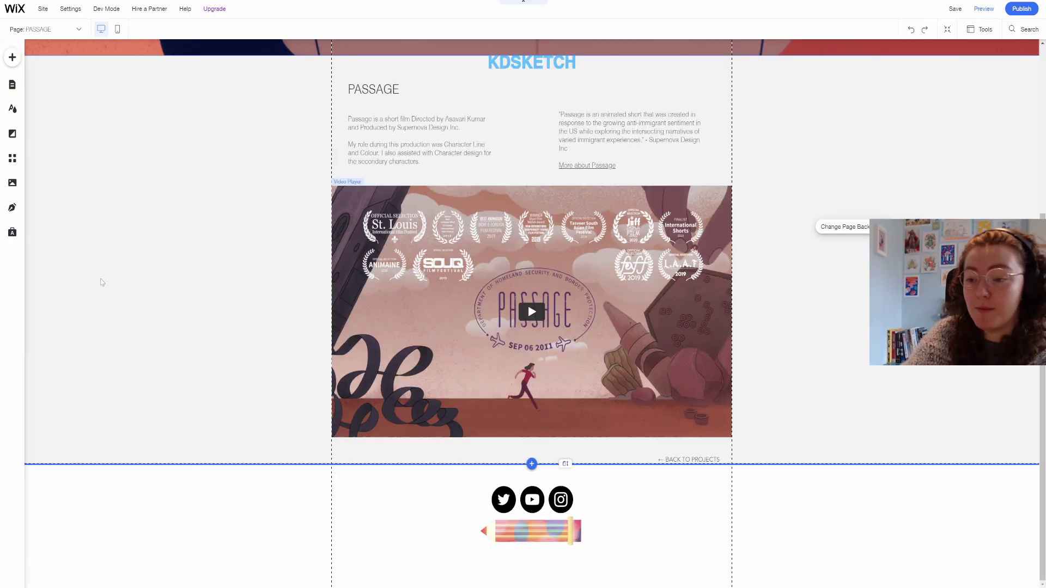
scroll(101, 283, up, 5)
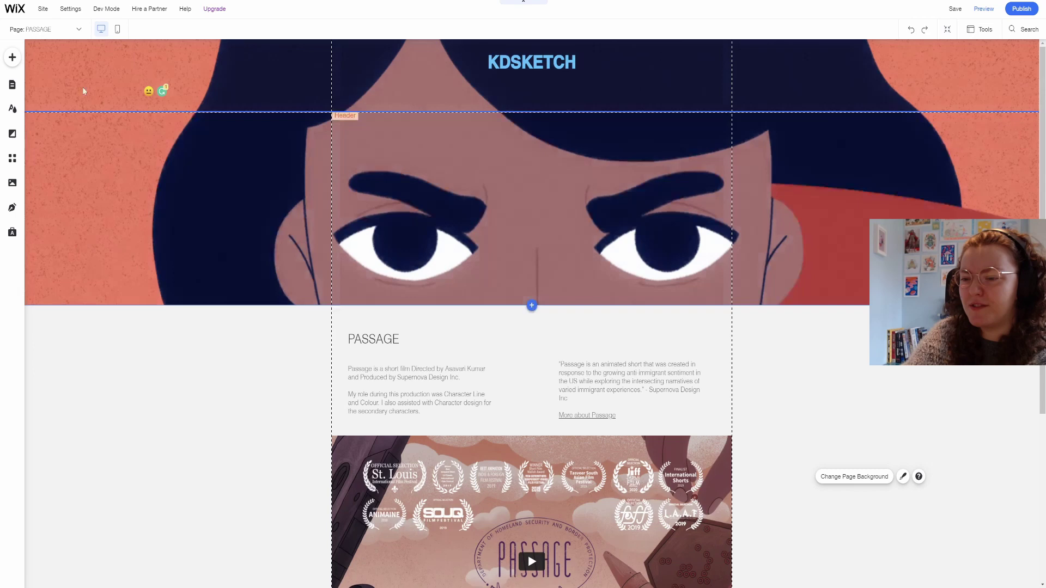
click(12, 85)
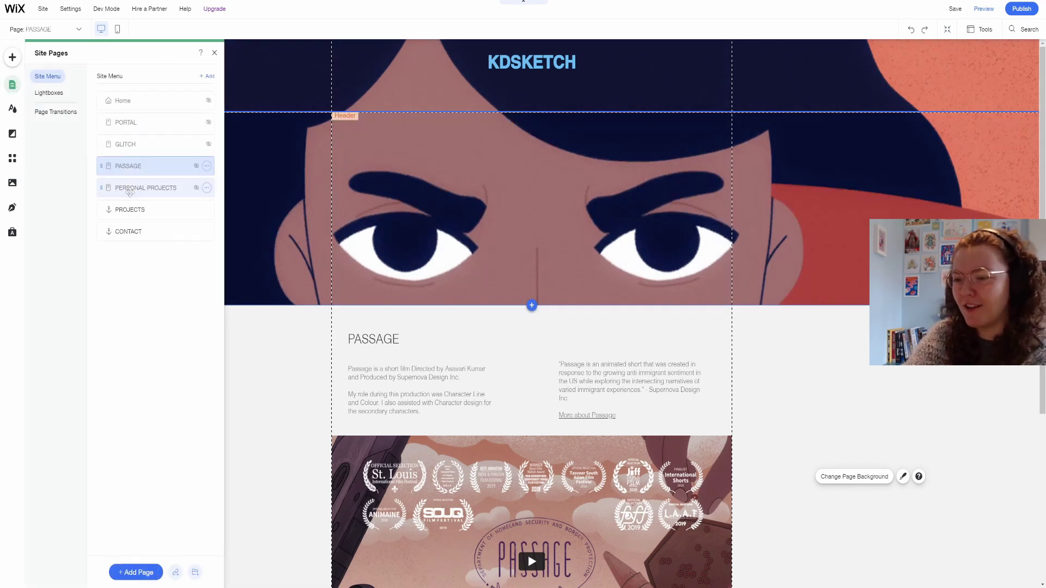
Set the PERSONAL PROJECTS header strip background to networking nightmare.png.
click(130, 190)
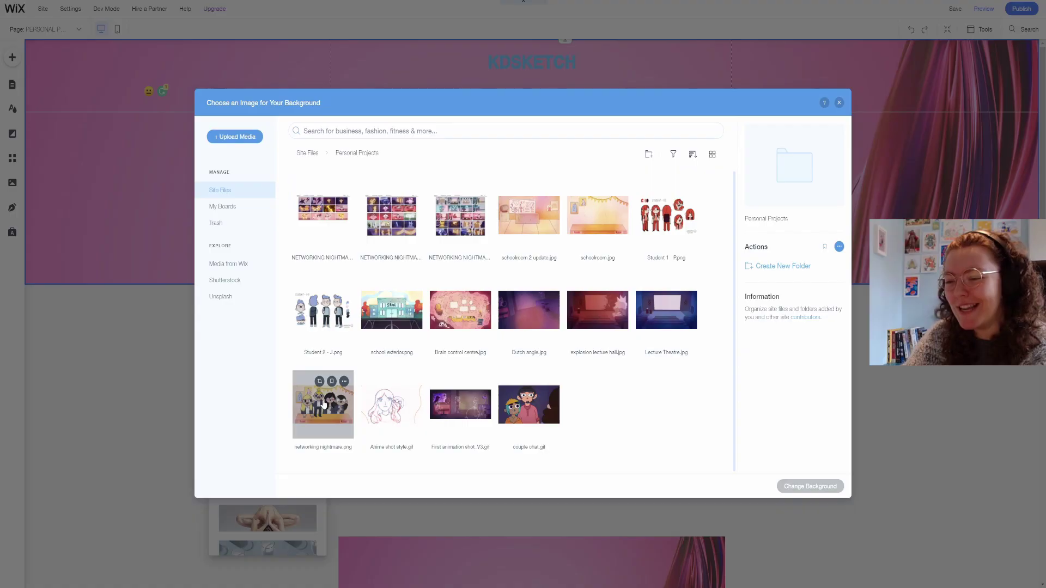
click(324, 404)
click(782, 488)
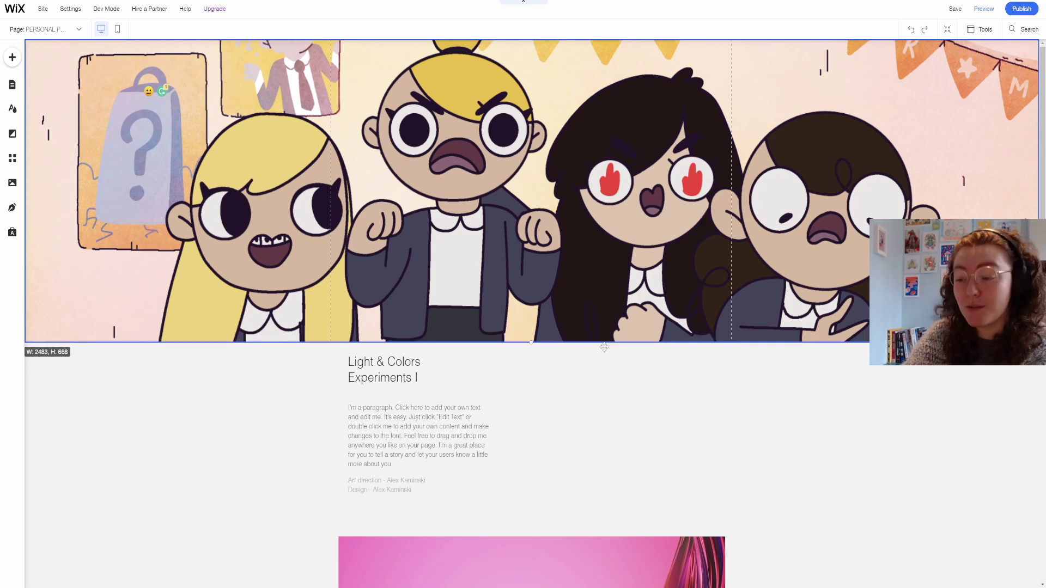
Edit the intro paragraph and delete the Art direction and Design credits box.
double_click(419, 466)
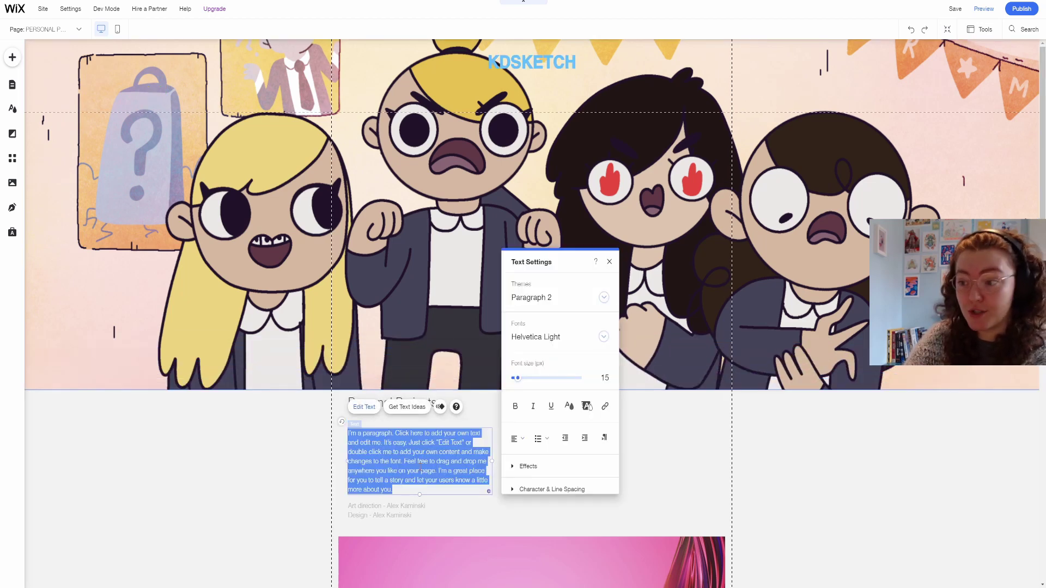
click(267, 457)
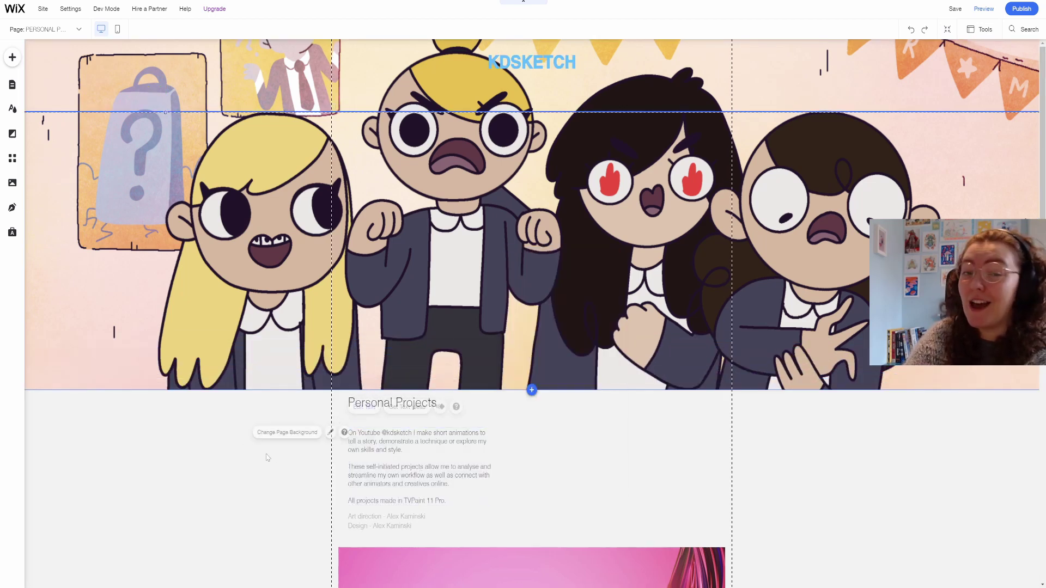
click(396, 519)
key(Delete)
Enlarge the lower image on the PERSONAL PROJECTS page.
scroll(396, 490, down, 3)
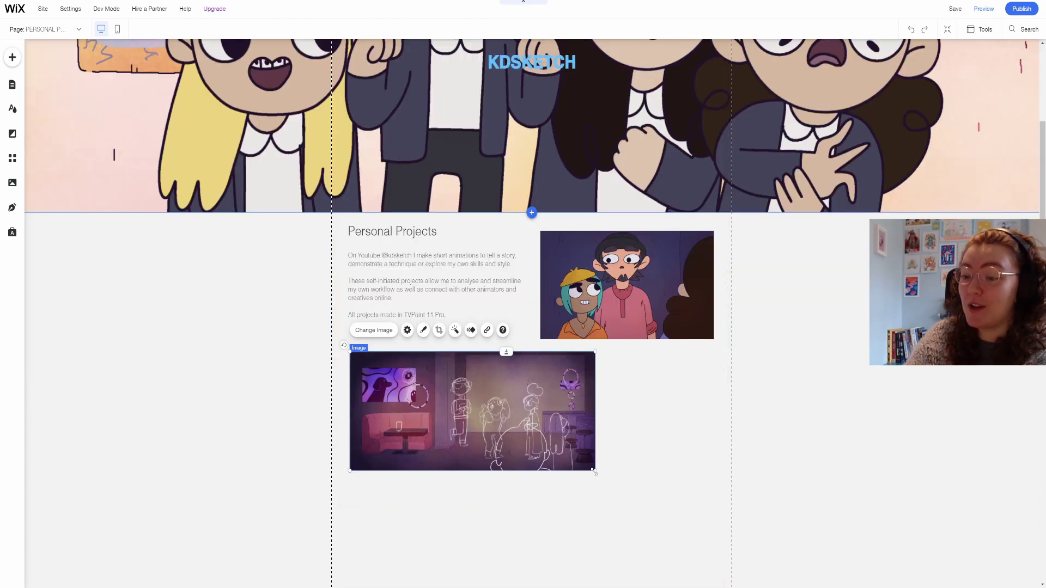
drag(596, 466, 717, 507)
click(850, 376)
scroll(615, 319, down, 6)
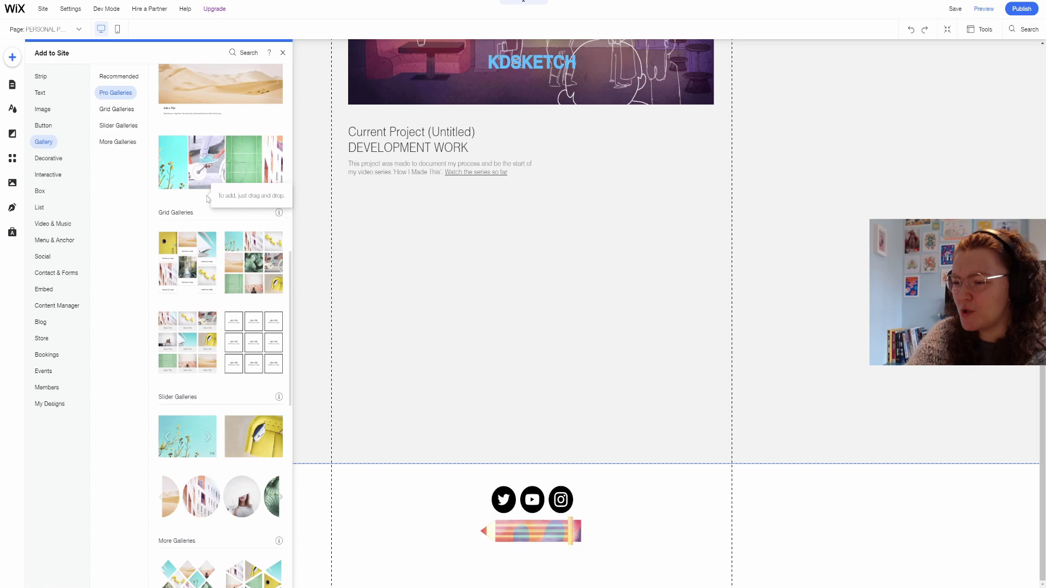
Add a taller stacked Pro Gallery and place a duplicate in the right column.
scroll(207, 200, up, 2)
scroll(207, 200, up, 5)
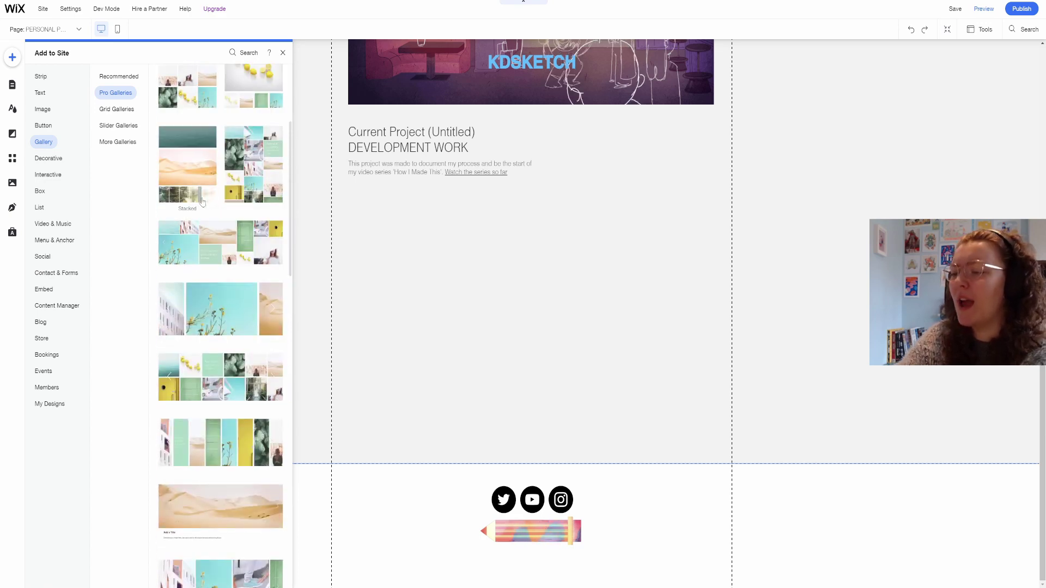
scroll(204, 203, down, 4)
scroll(201, 207, up, 4)
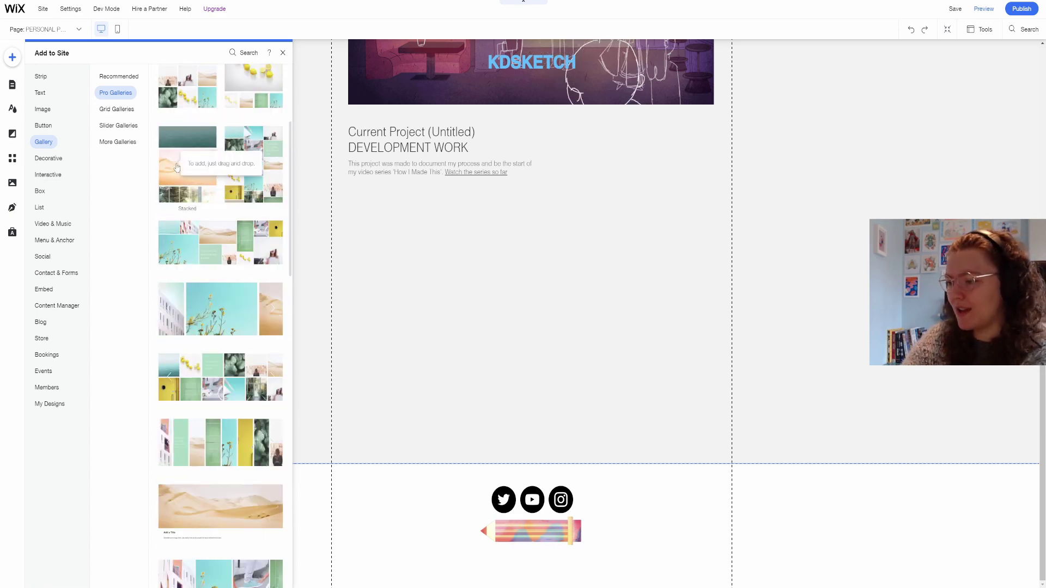
click(176, 168)
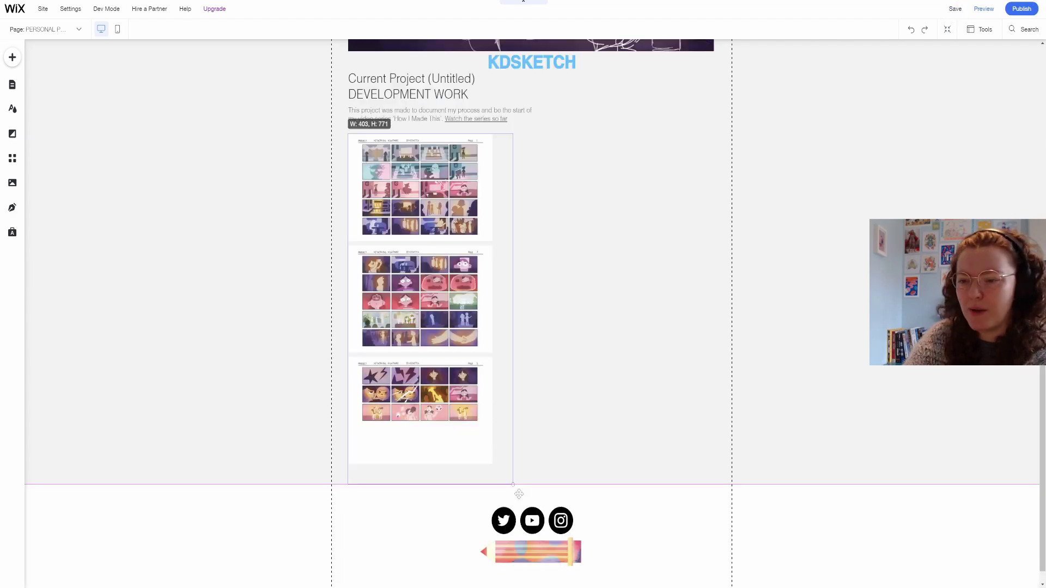
drag(529, 482, 531, 569)
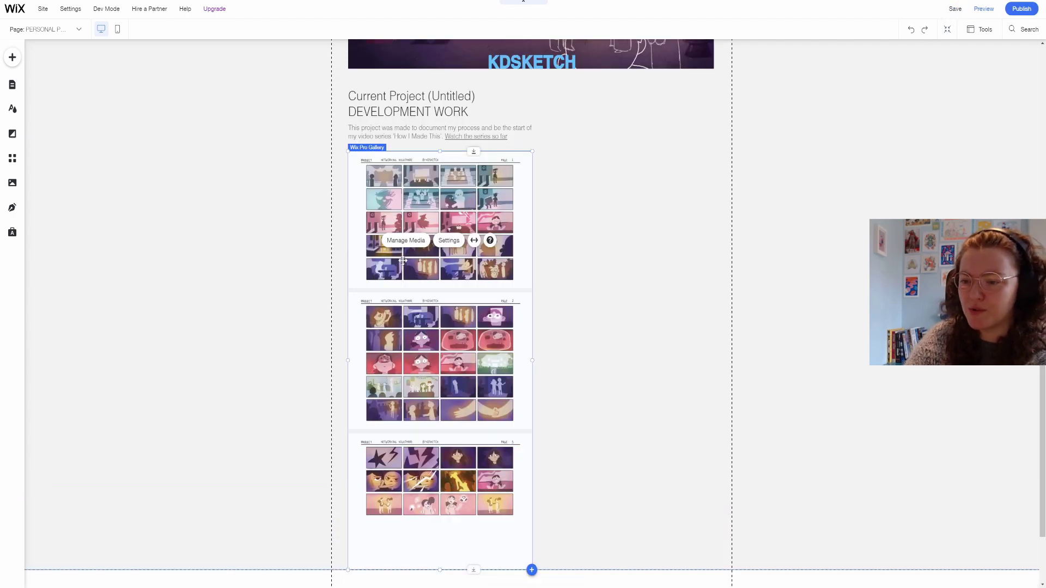
key(ctrl+d)
drag(565, 265, 608, 198)
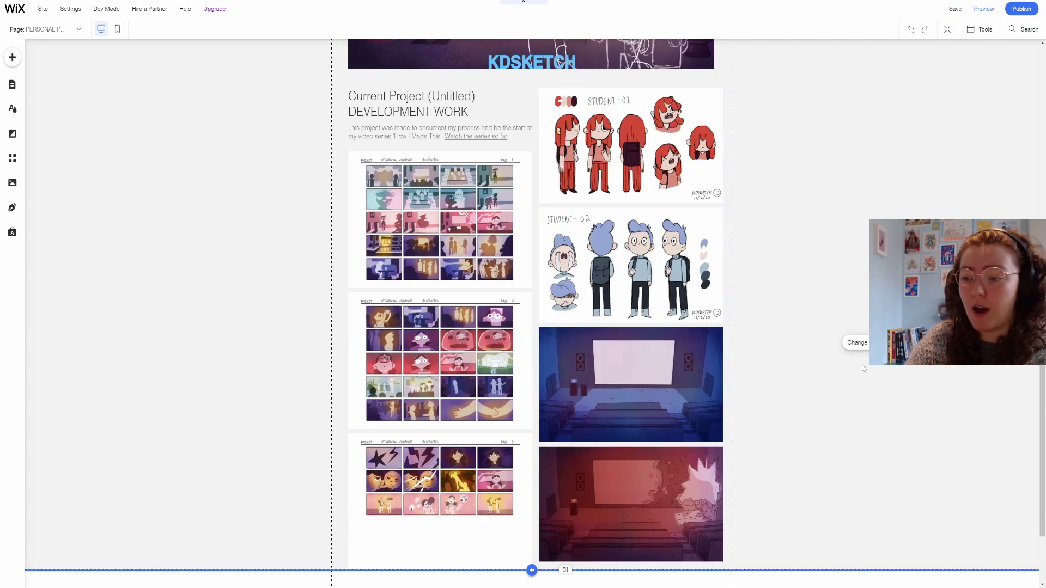
Move the footer's top edge slightly lower beneath both galleries.
scroll(862, 368, up, 8)
scroll(862, 368, down, 10)
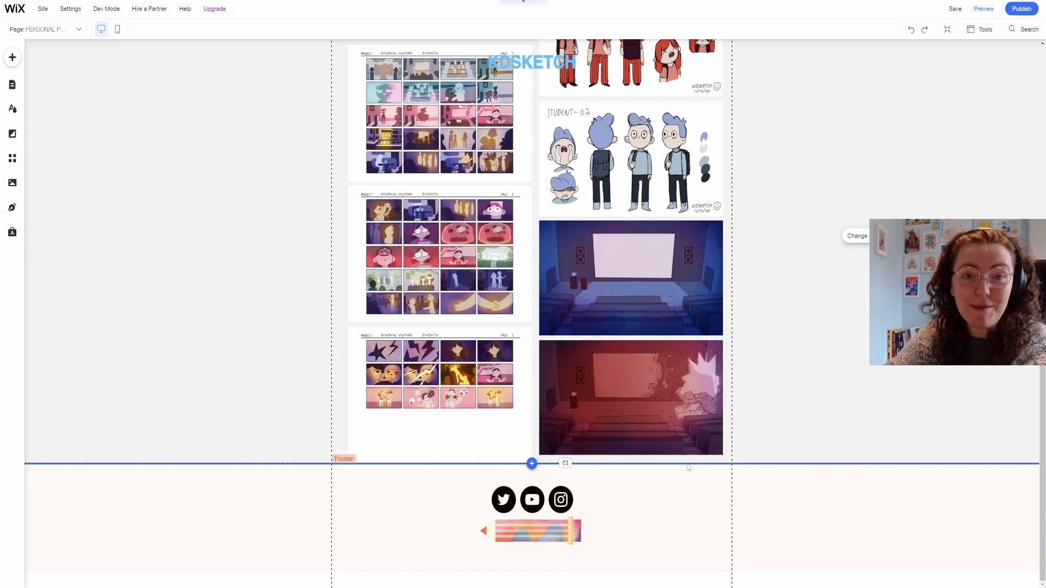
click(689, 466)
drag(688, 467, 689, 483)
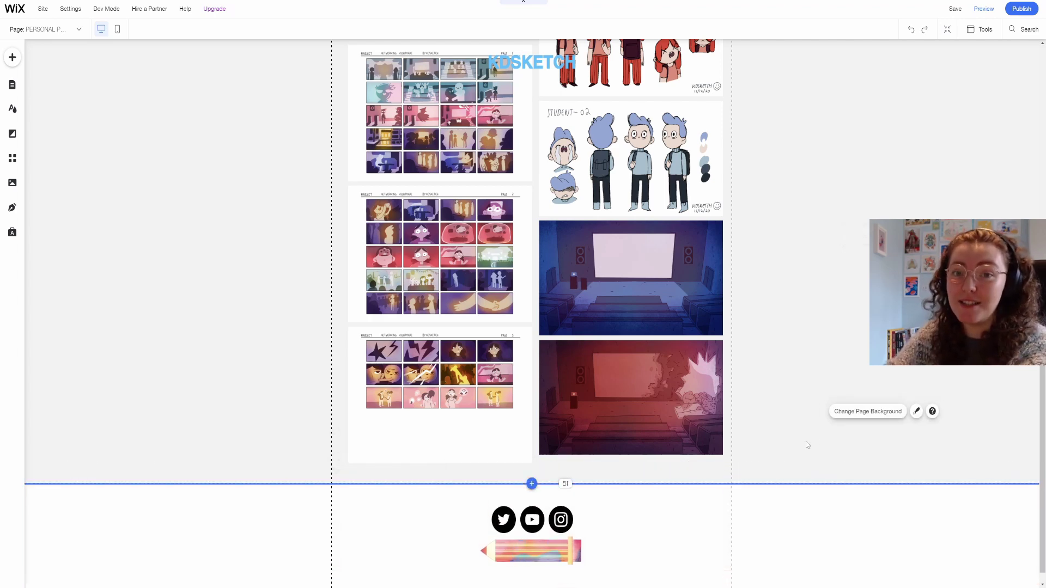